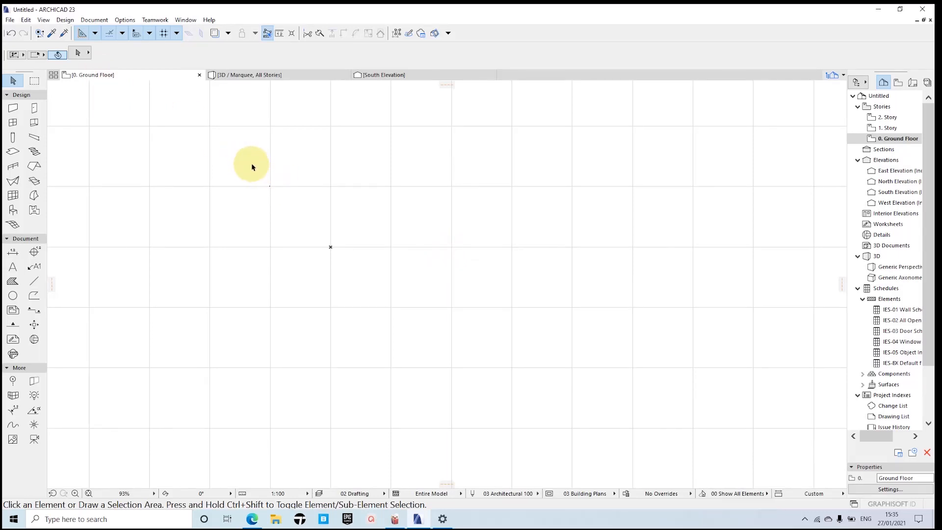
Step: Set the project's working length and layout units to centimeter with 0 decimals
click(126, 18)
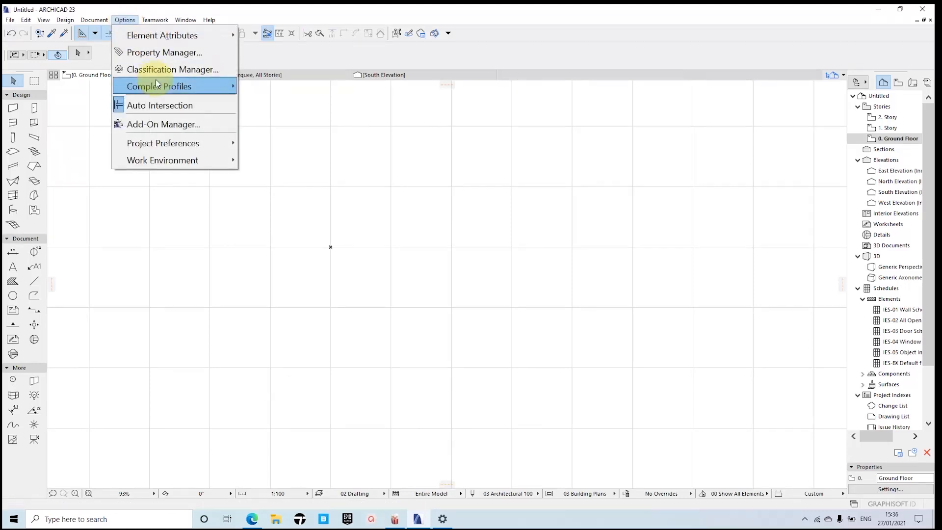
mouse_move(189, 140)
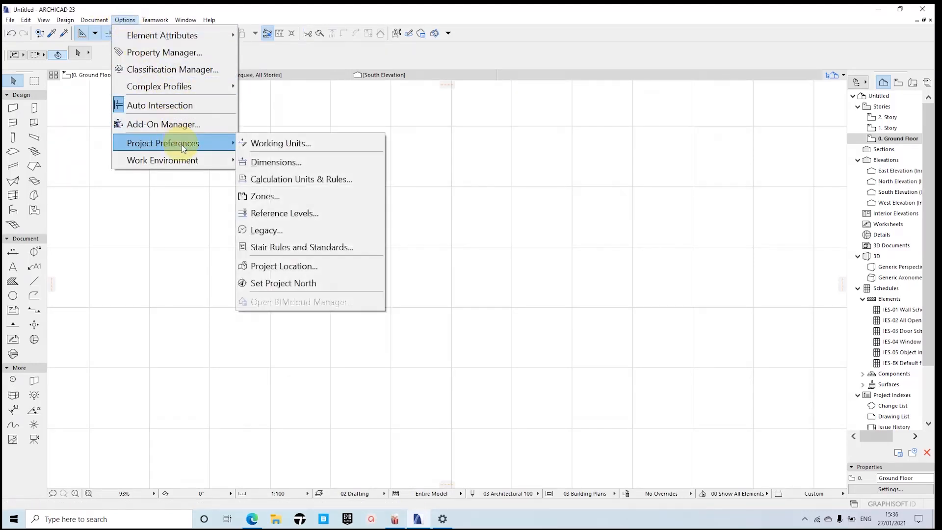
click(309, 144)
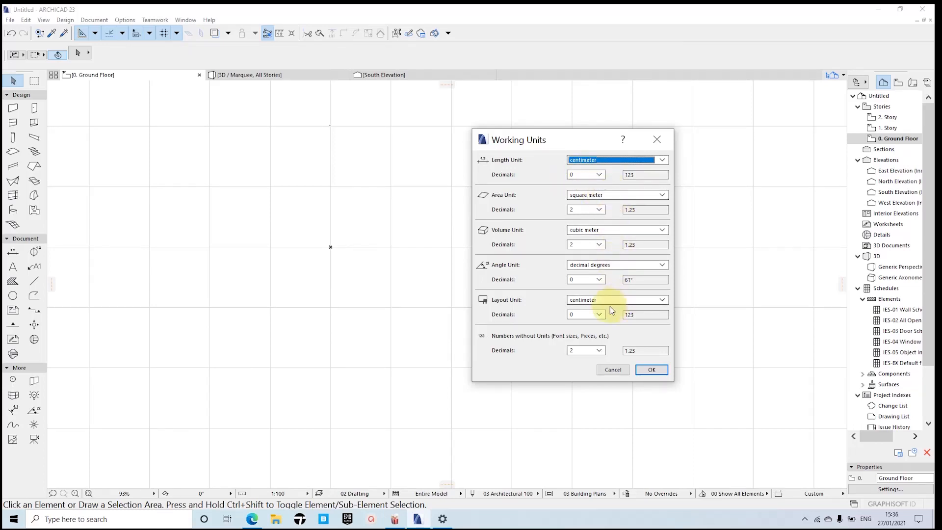
click(647, 369)
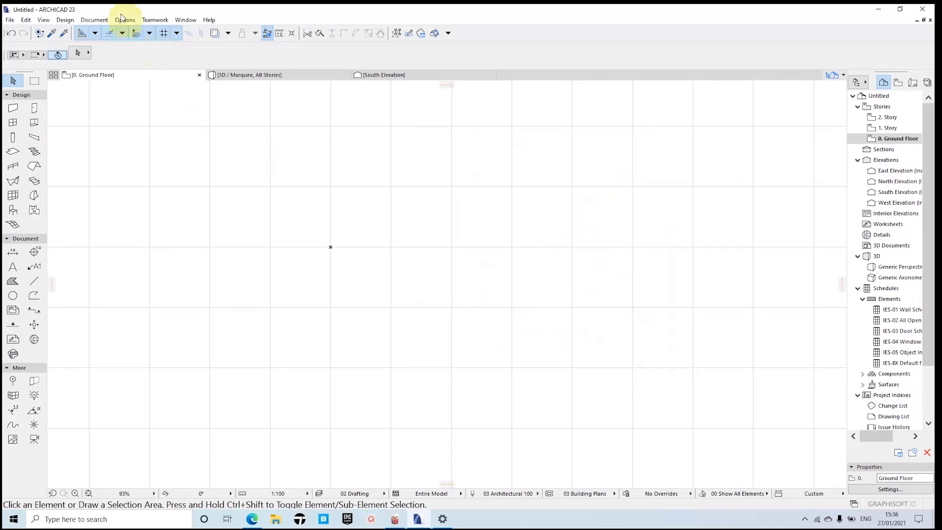
Step: Set the project's linear dimensions to centimeter with 0 decimals and extra accuracy off
click(126, 20)
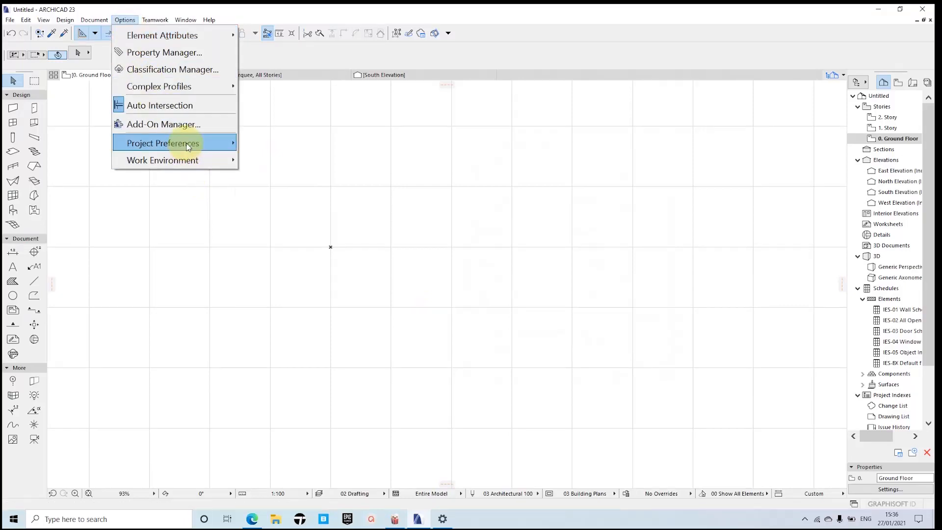
mouse_move(186, 143)
click(272, 164)
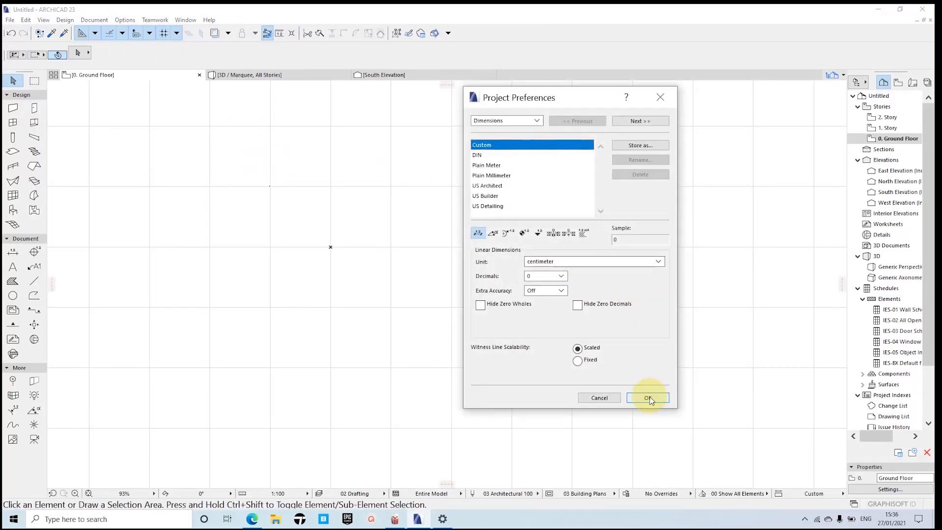
click(649, 398)
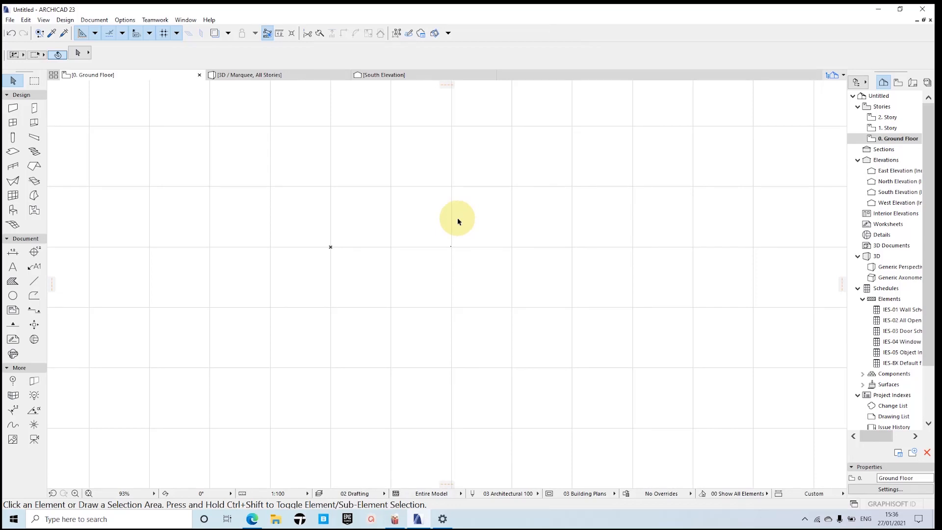
Step: Configure the wall defaults with a thickness of 30, top link Not Linked and height 300, keeping the Stucco - White Rough surfaces
click(14, 108)
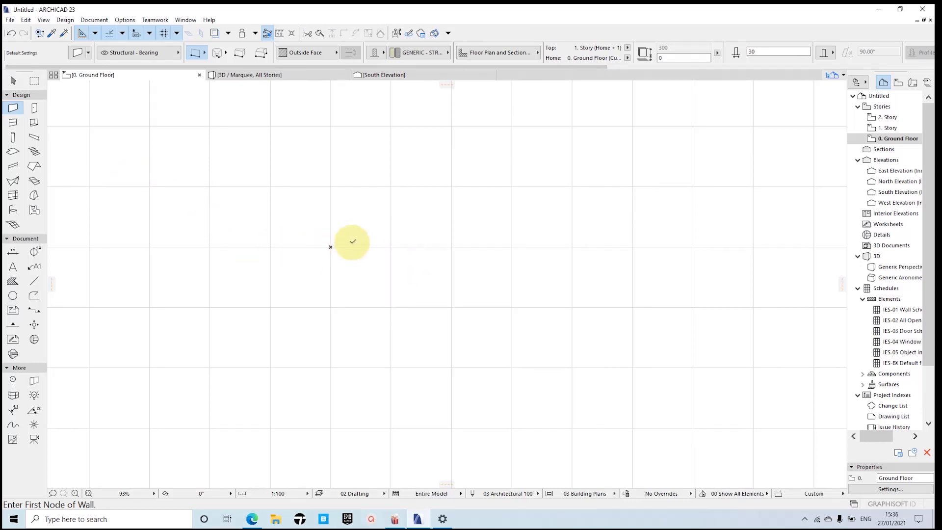
middle_drag(349, 241, 271, 233)
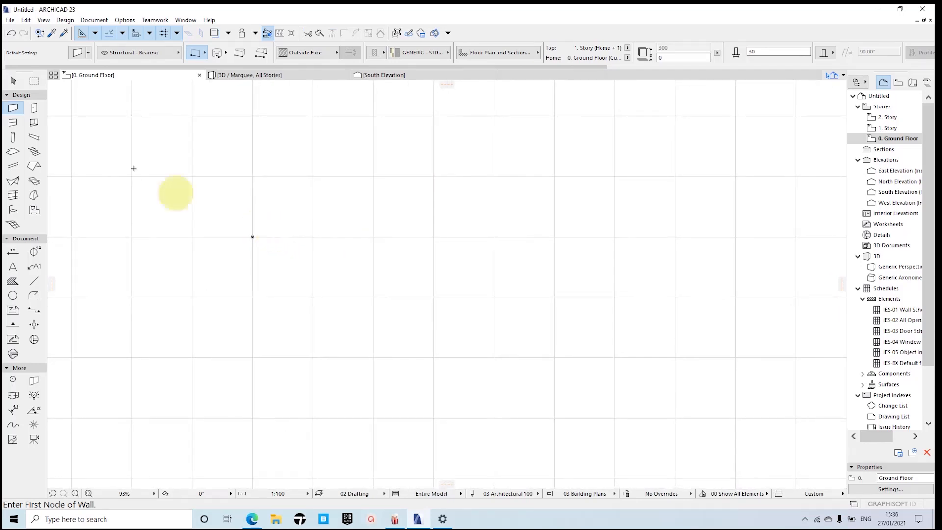
click(78, 52)
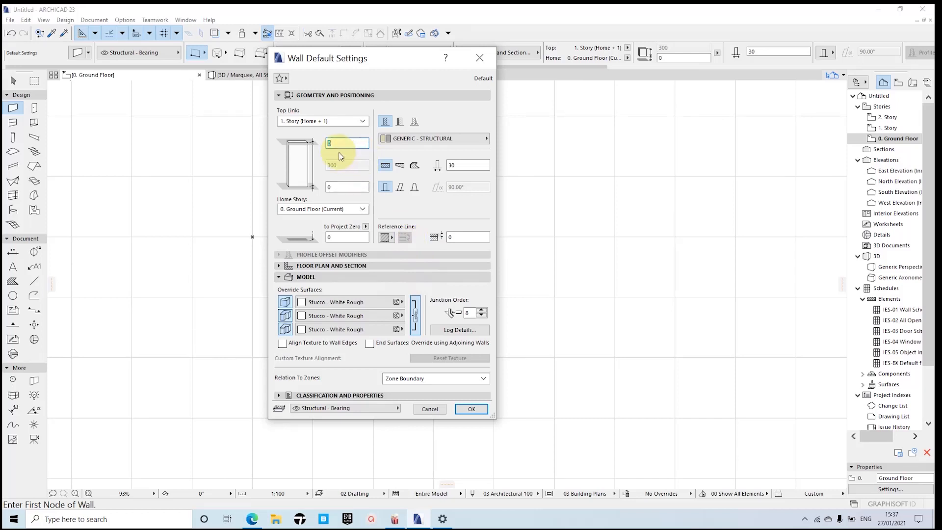
click(466, 165)
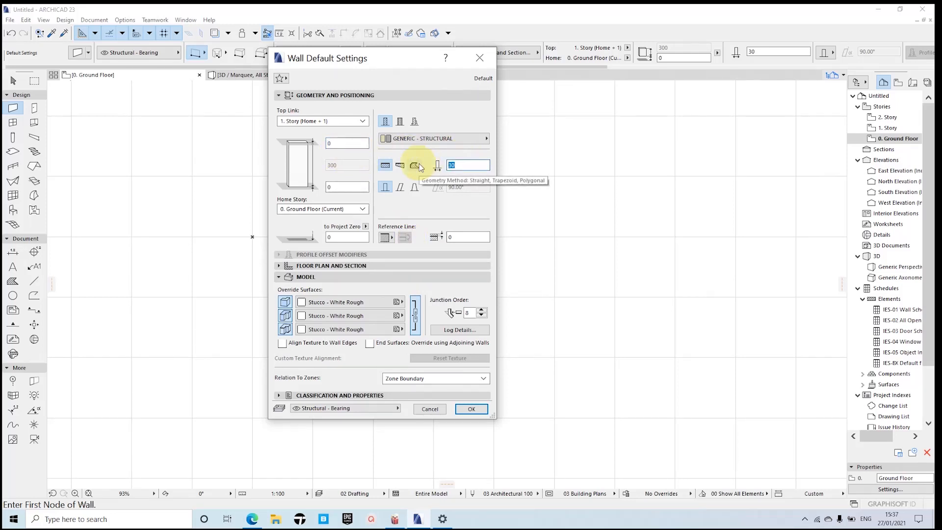
text(30)
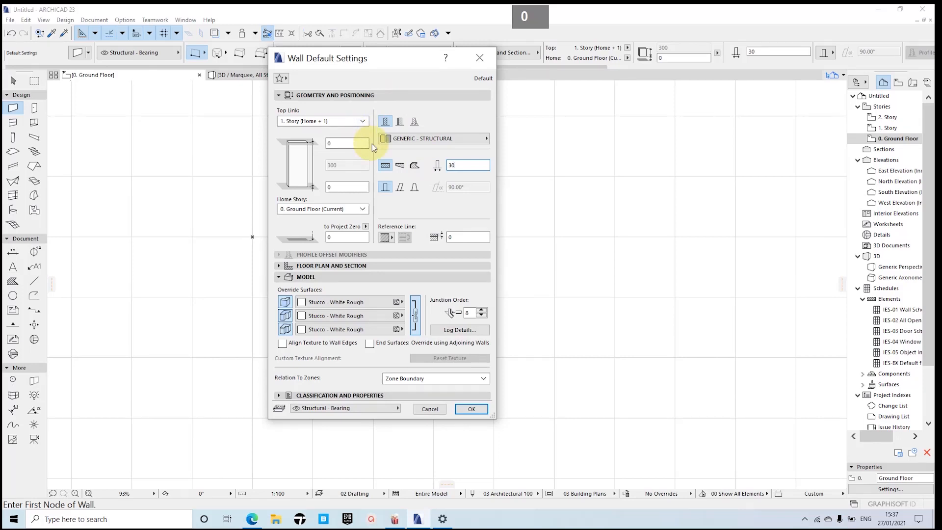
click(362, 122)
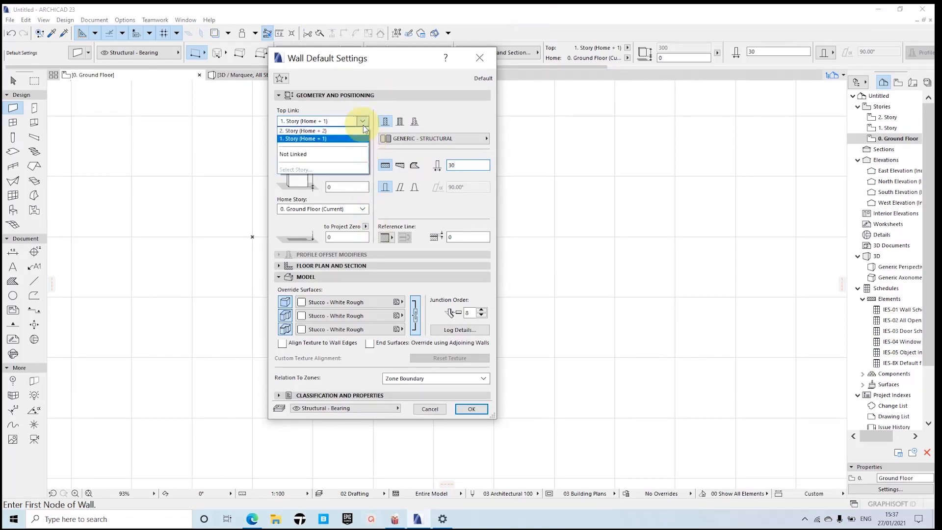
click(293, 154)
double_click(344, 165)
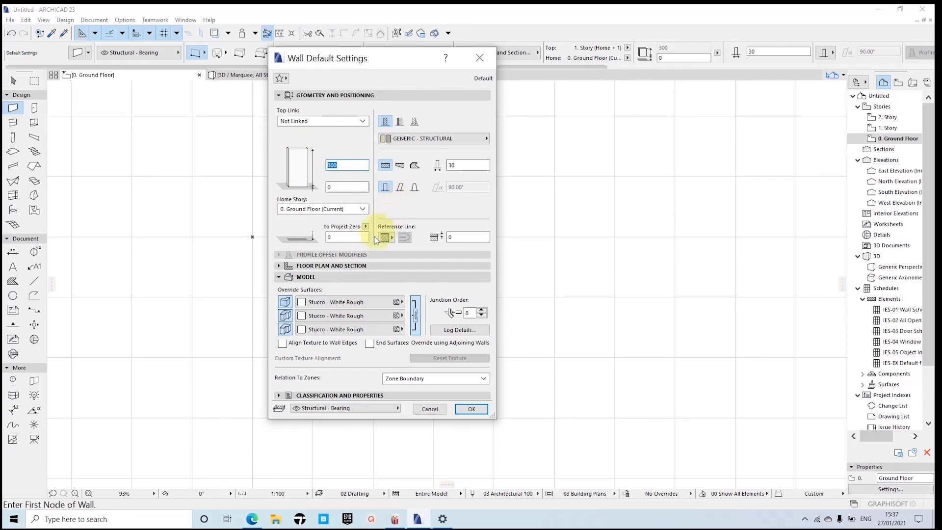
click(312, 303)
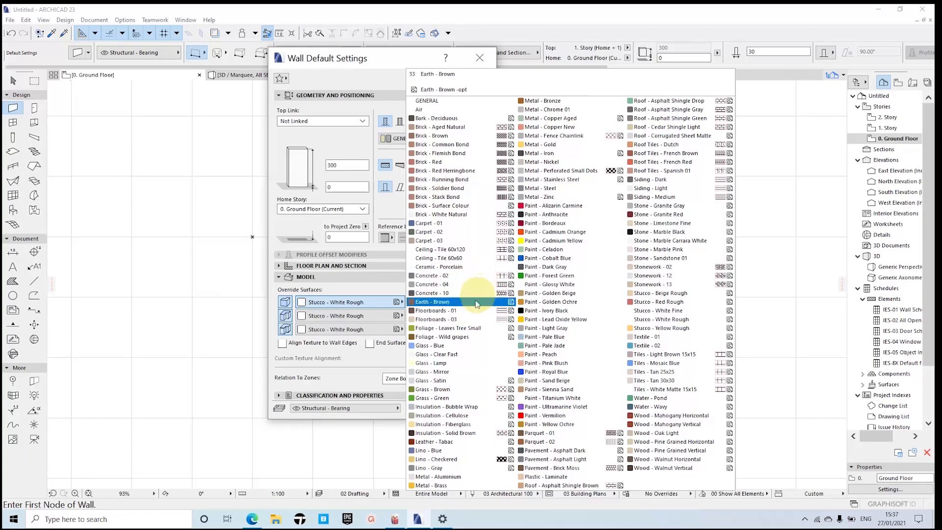
click(375, 284)
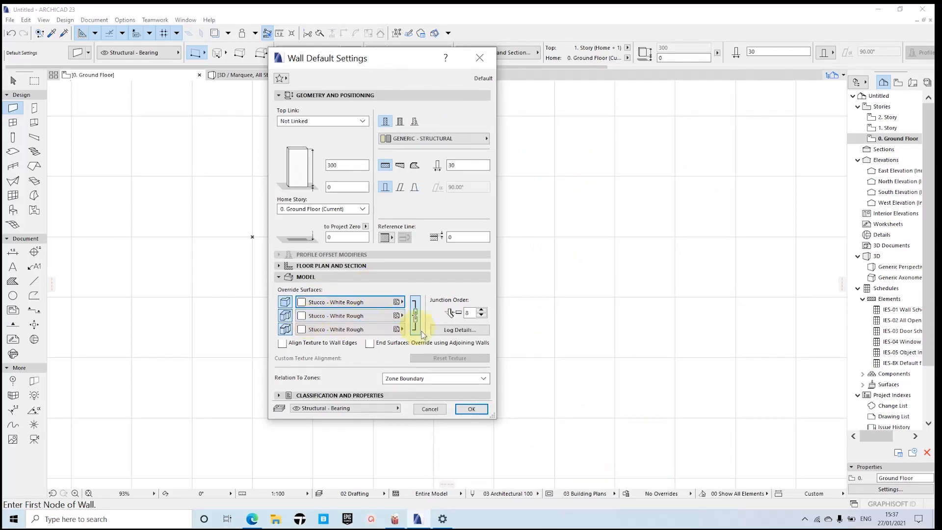
click(469, 409)
Step: Draw a horizontal wall 1000 cm long at 0° from the project origin
scroll(248, 238, up, 5)
key(BackSpace)
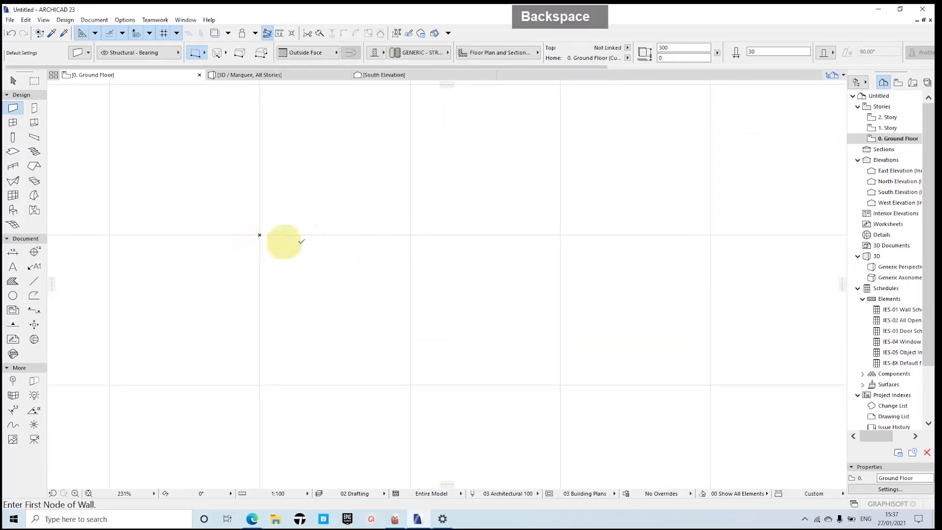
scroll(314, 241, down, 3)
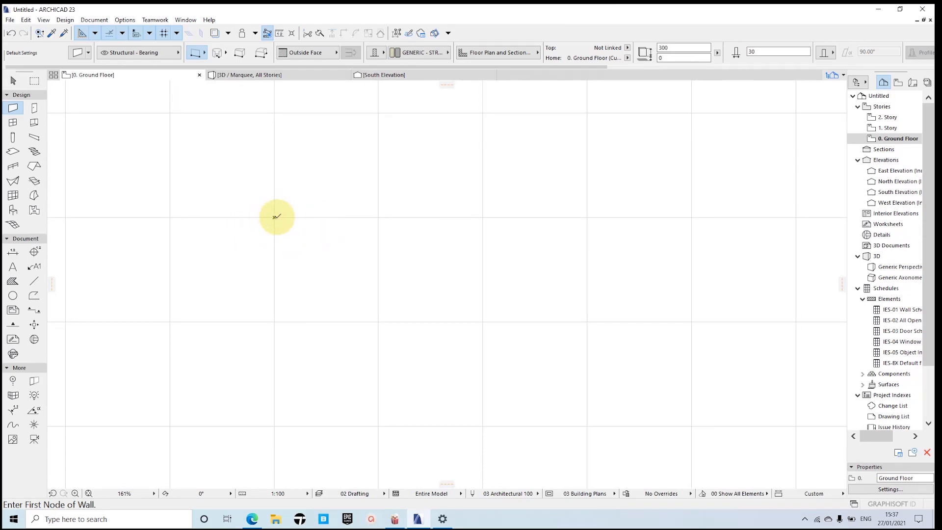
click(274, 217)
scroll(575, 216, down, 3)
middle_drag(576, 216, 477, 245)
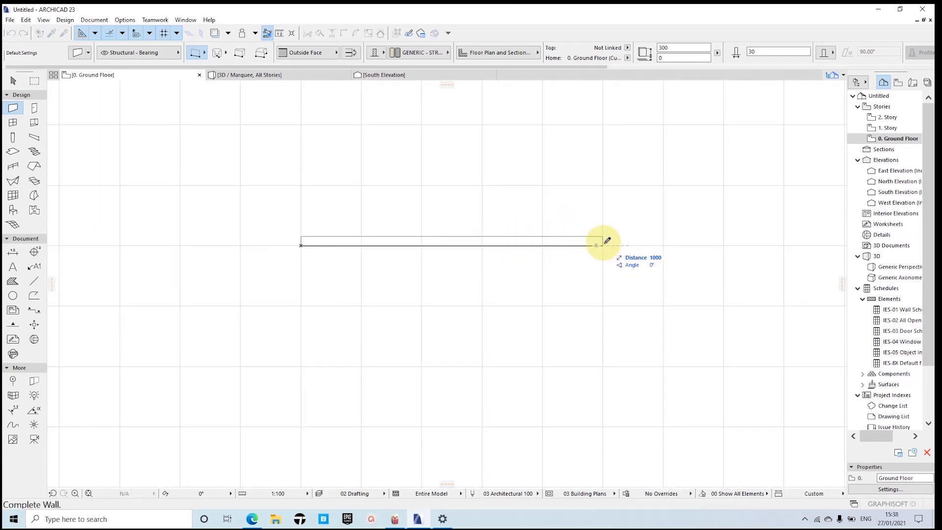
scroll(606, 241, up, 3)
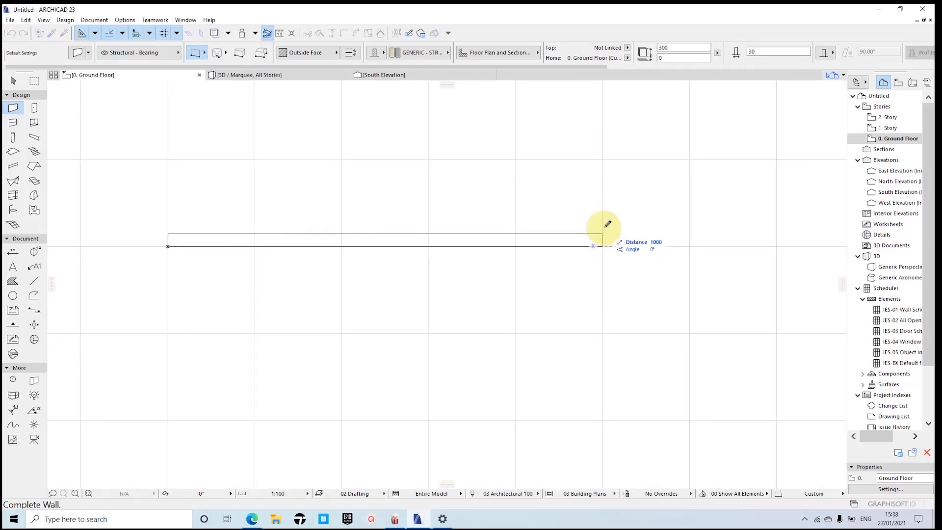
click(605, 248)
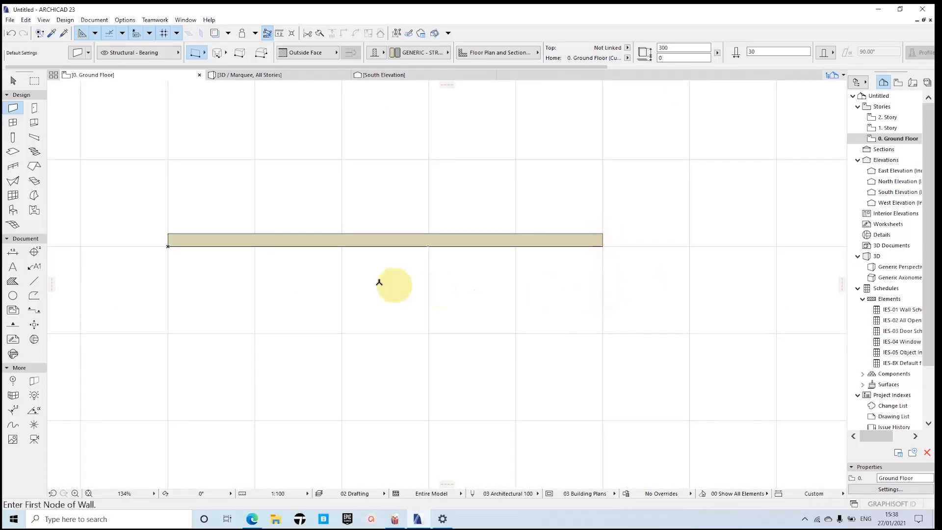
Step: Turn on Bold Cut Lines for the on-screen display of the floor plan
scroll(309, 247, up, 2)
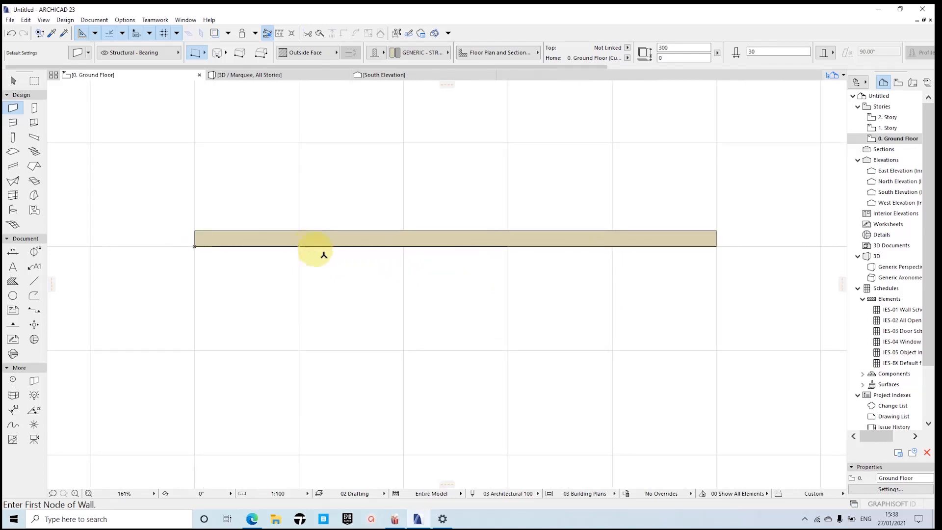
scroll(211, 229, up, 2)
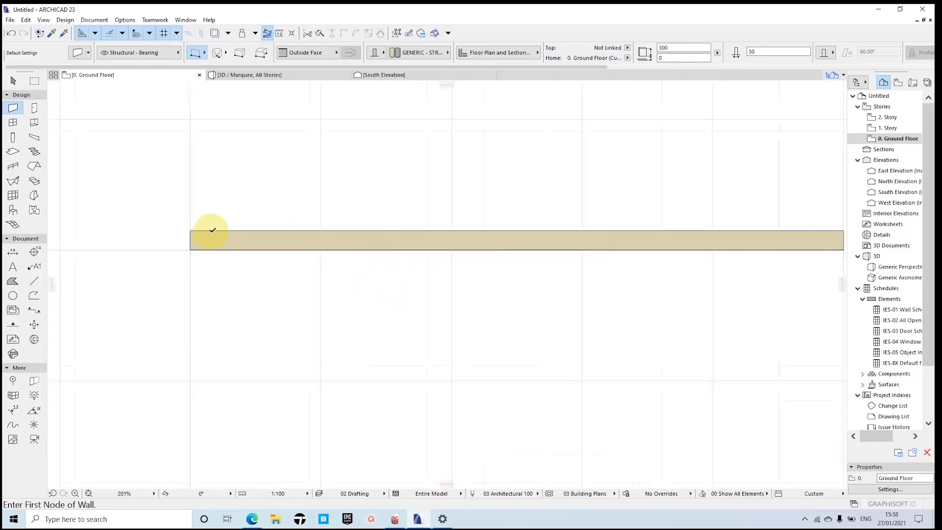
scroll(338, 239, down, 2)
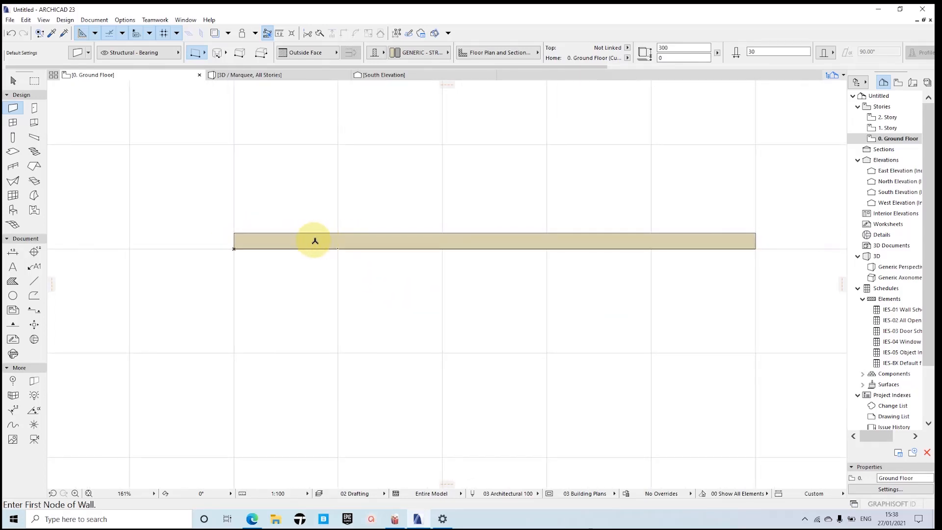
middle_drag(391, 243, 332, 231)
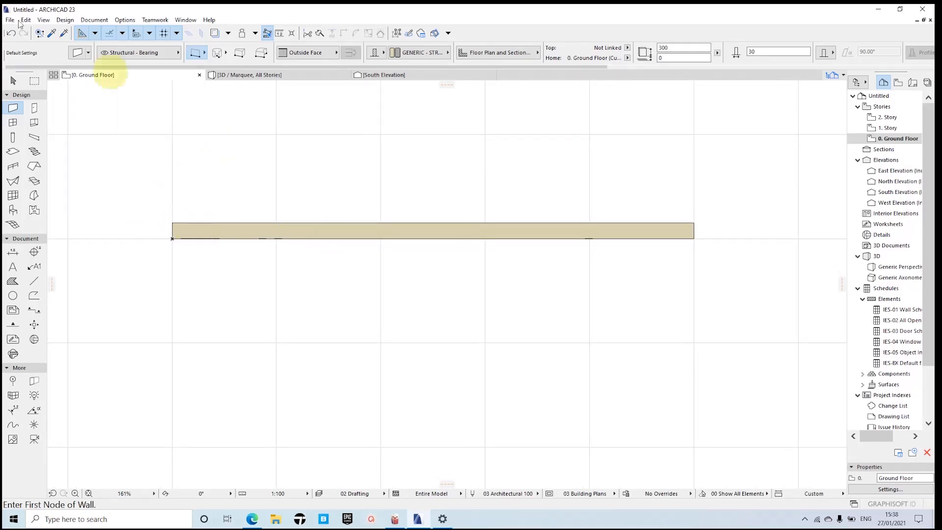
click(44, 20)
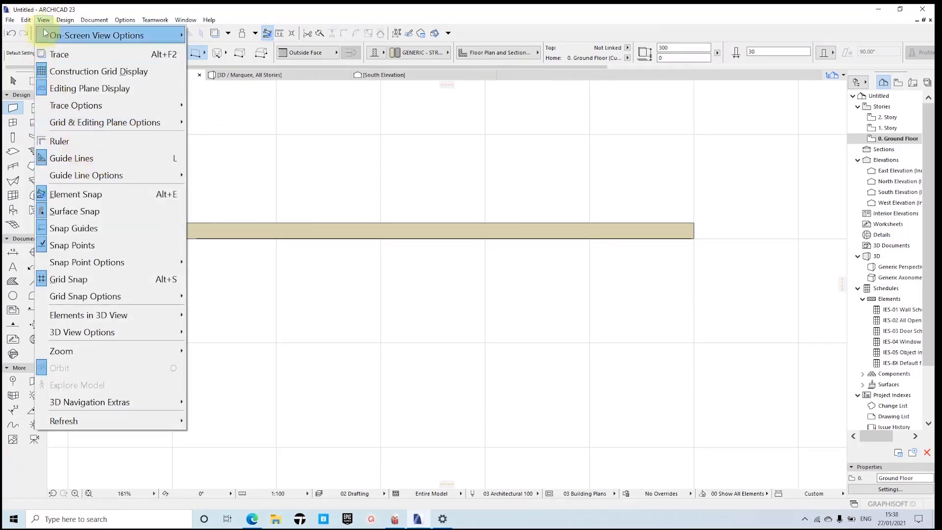
mouse_move(58, 36)
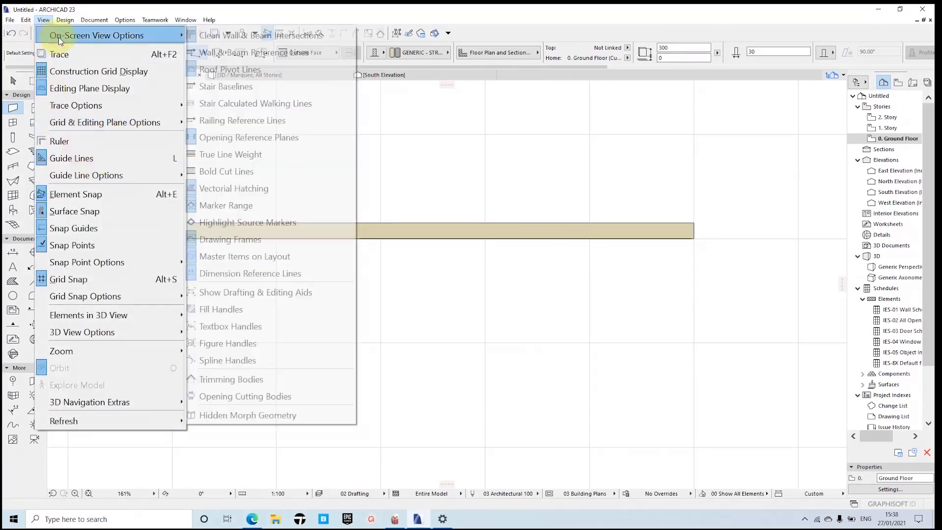
click(240, 172)
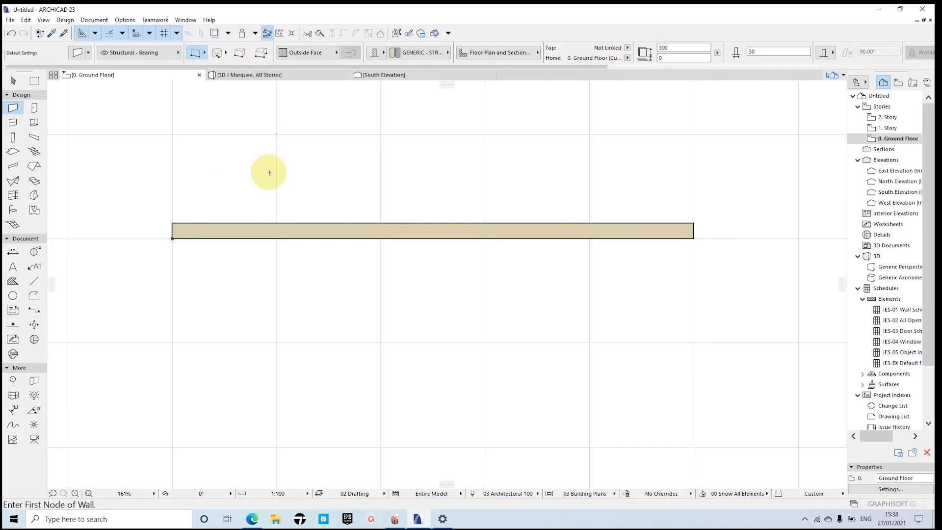
Step: Turn on True Line Weight for the on-screen display of the floor plan
scroll(338, 217, up, 3)
scroll(309, 221, down, 2)
middle_drag(309, 221, 349, 214)
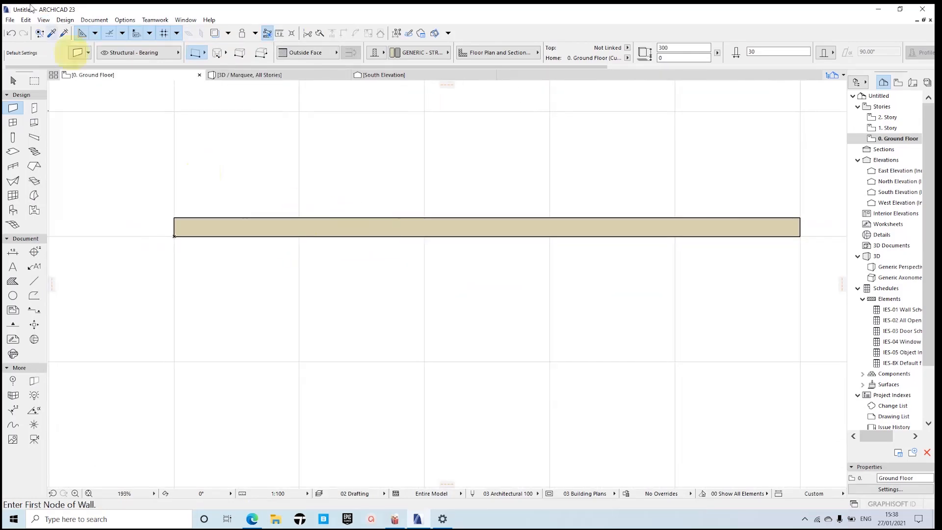
click(44, 19)
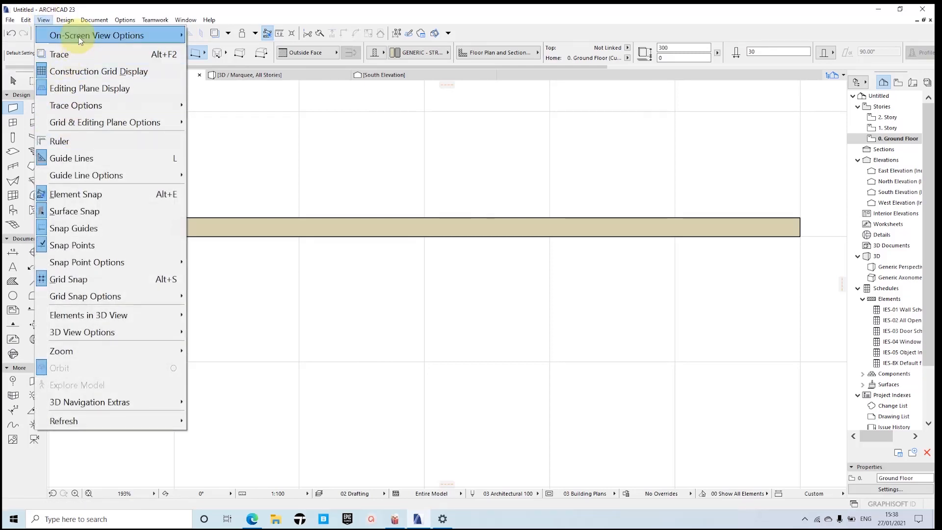
mouse_move(78, 37)
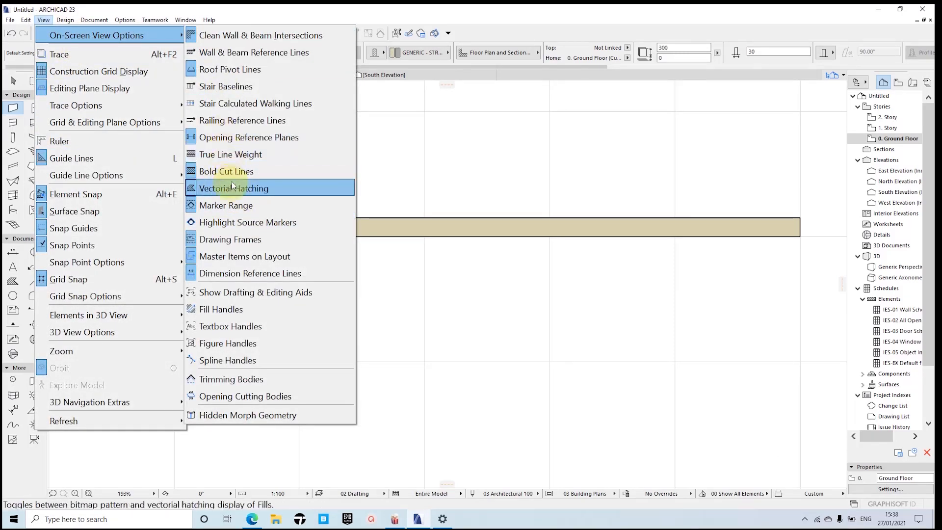
click(227, 155)
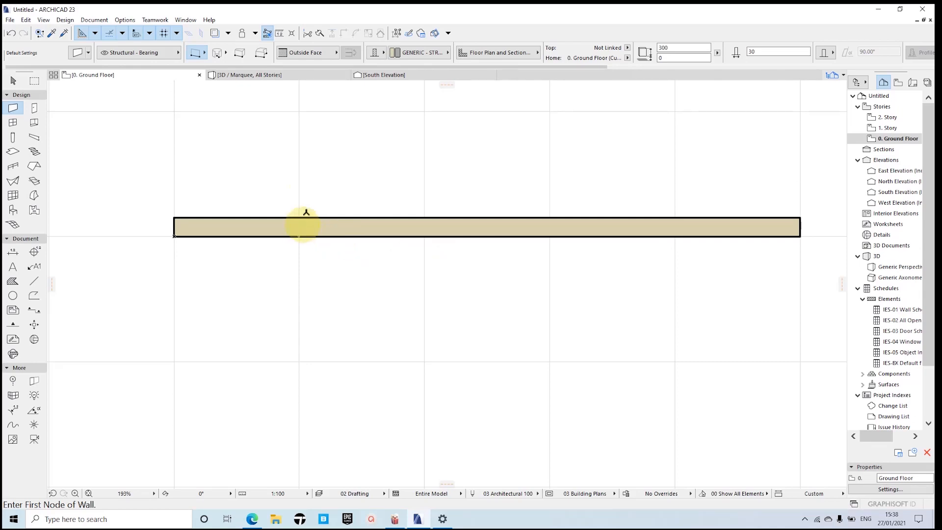
Step: Activate the Door tool and open its default settings
middle_drag(356, 222, 331, 233)
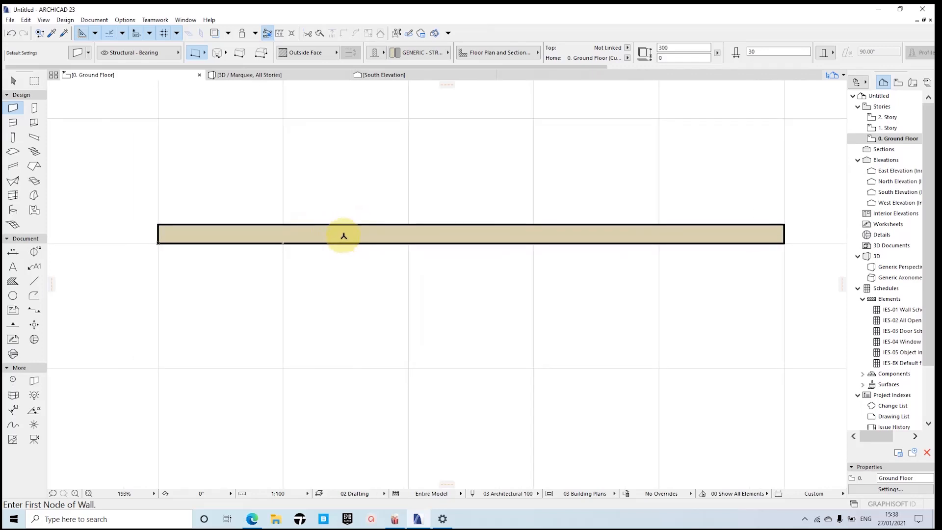
click(34, 109)
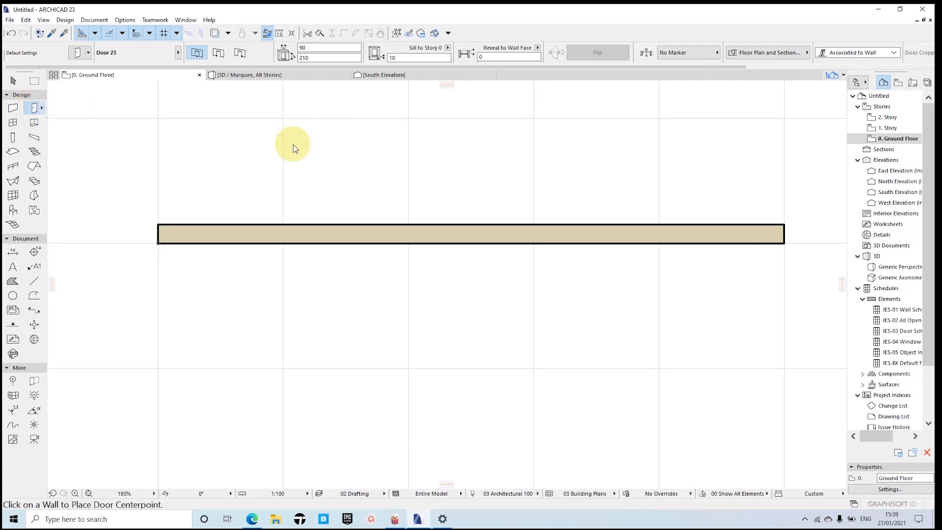
key(ctrl+t)
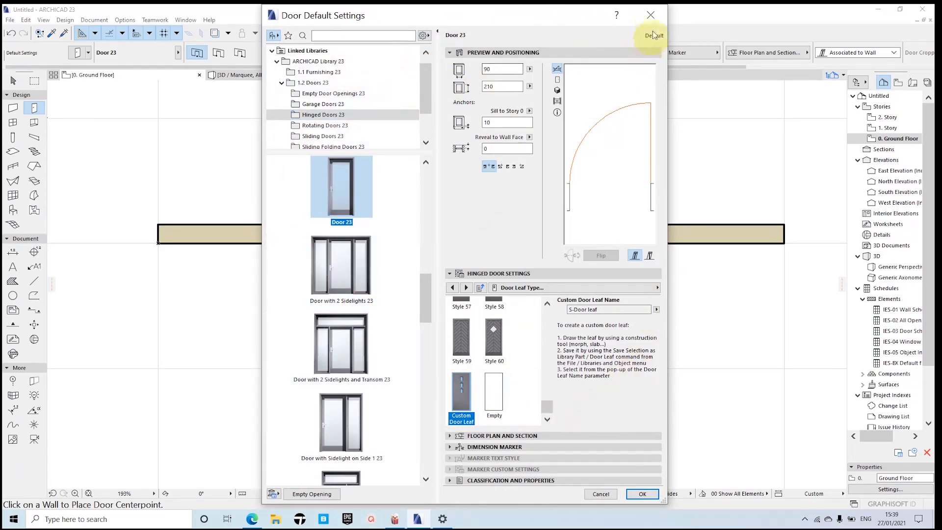
click(651, 15)
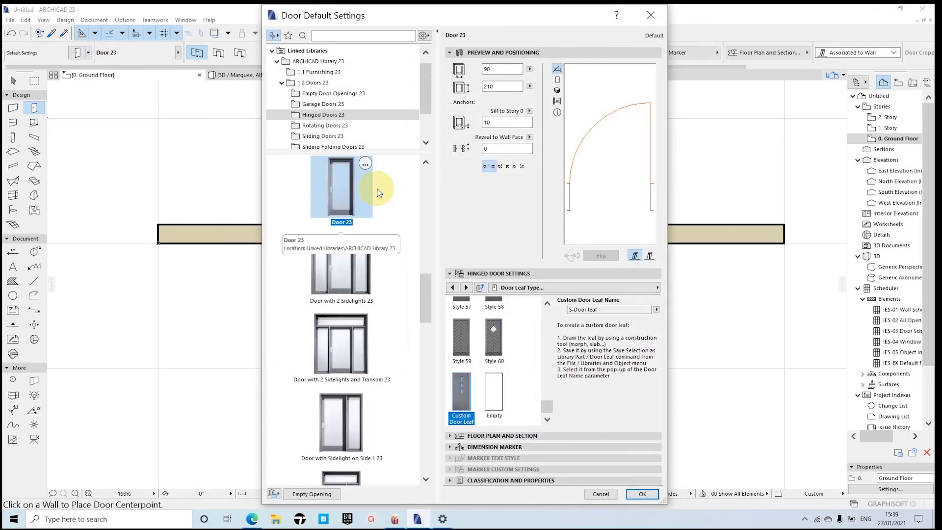
click(650, 15)
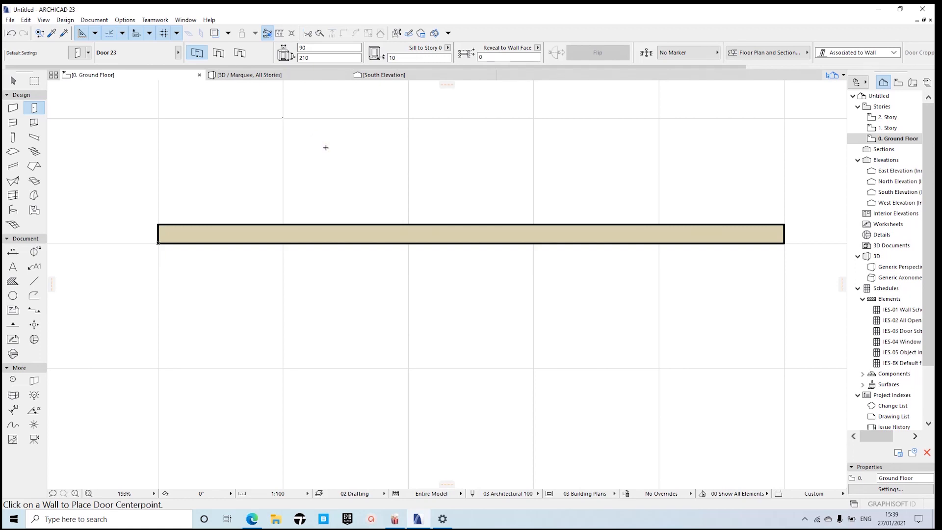
key(ctrl+t)
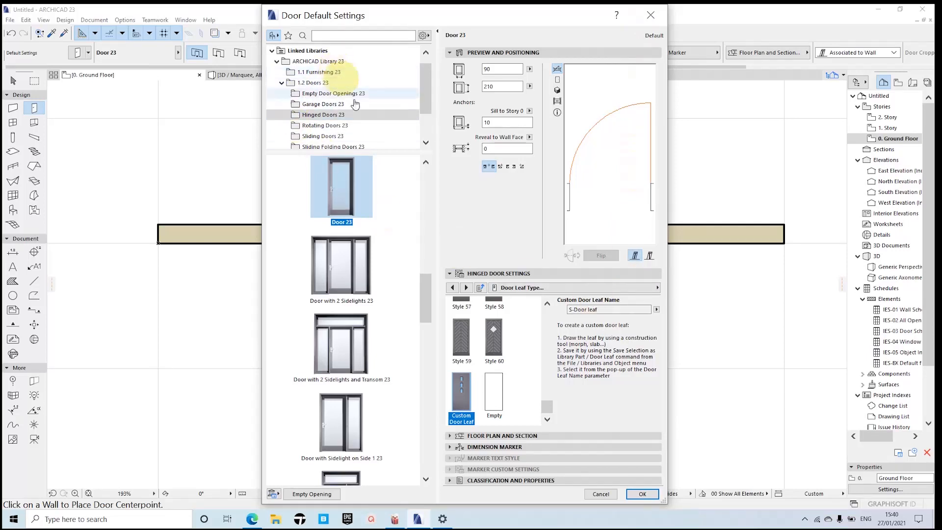
Step: Look through the door library folders and the models in the Hinged Doors 23 folder
click(369, 116)
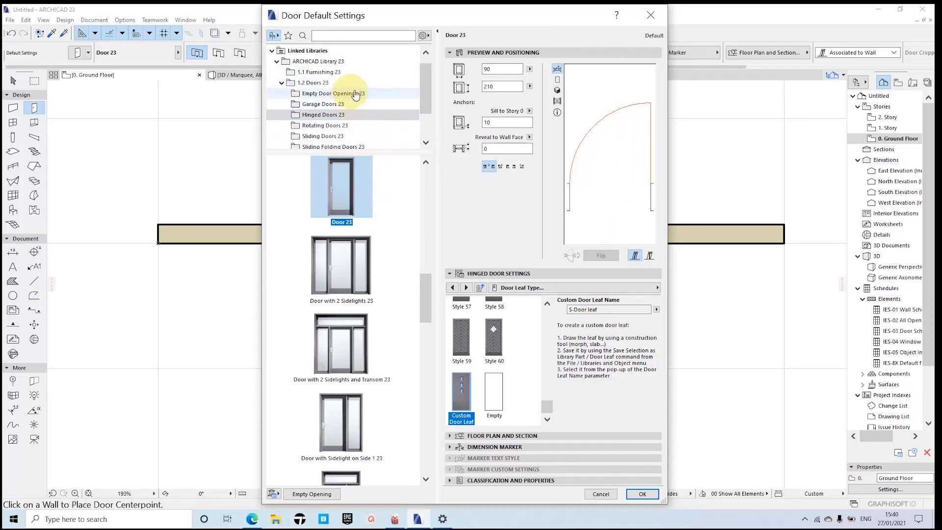
scroll(346, 100, down, 1)
scroll(344, 96, up, 2)
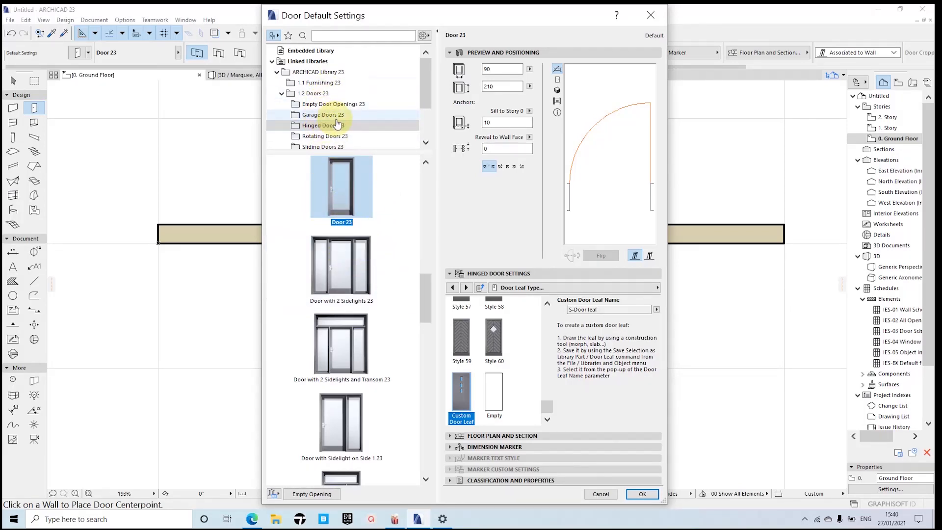
scroll(337, 124, down, 2)
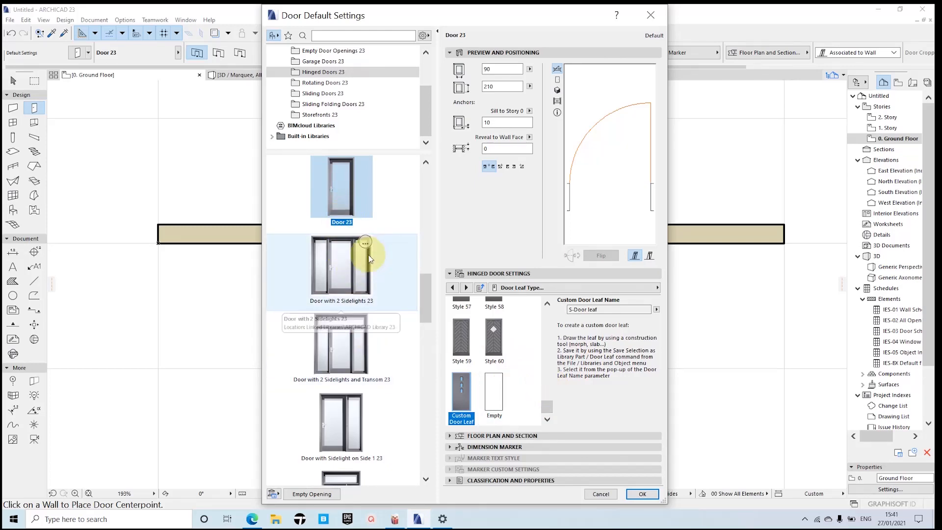
scroll(368, 253, down, 2)
scroll(367, 255, down, 2)
scroll(368, 255, up, 10)
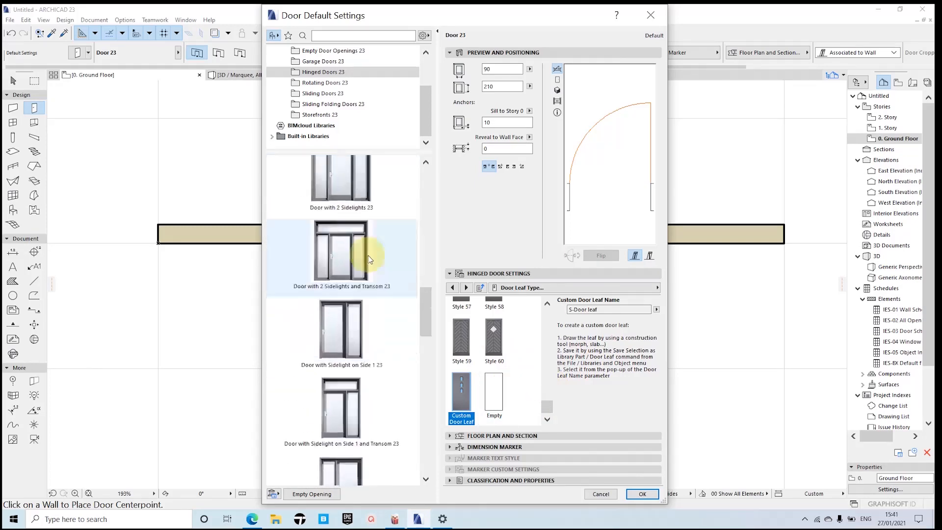
scroll(378, 210, up, 10)
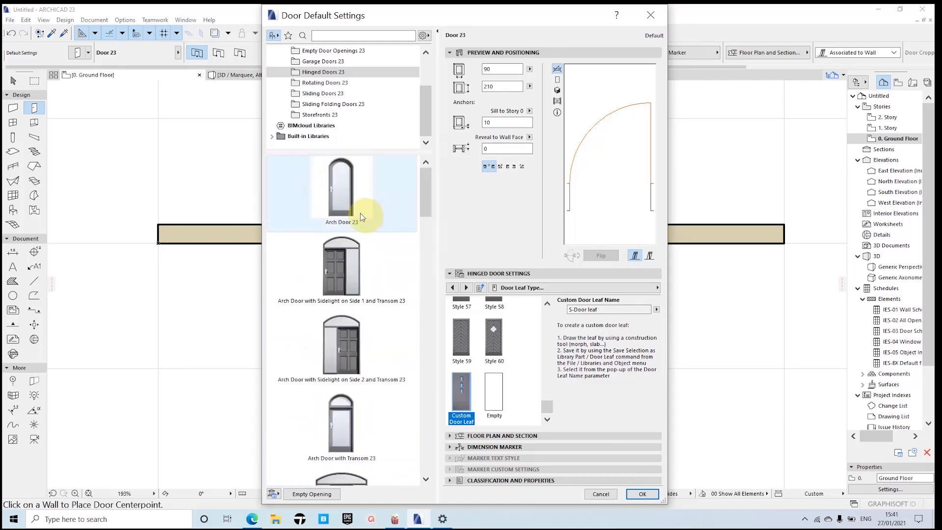
Step: Examine the models in the Garage Doors 23 folder and compare them with those in Hinged Doors 23
click(329, 62)
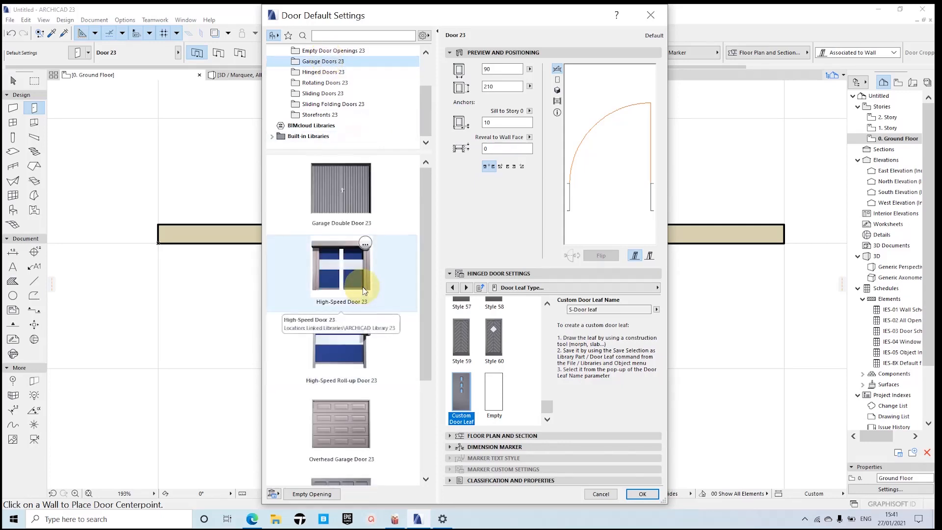
scroll(363, 290, down, 3)
scroll(363, 294, up, 3)
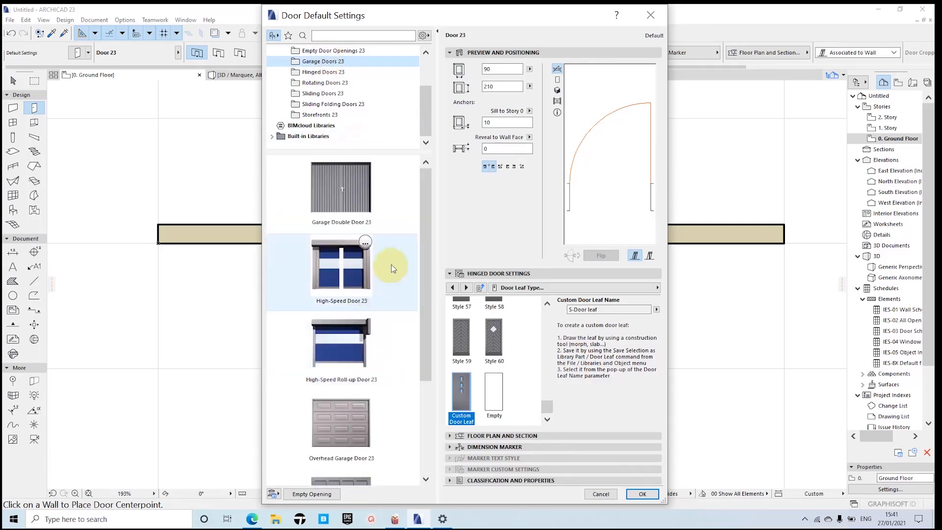
scroll(388, 269, down, 3)
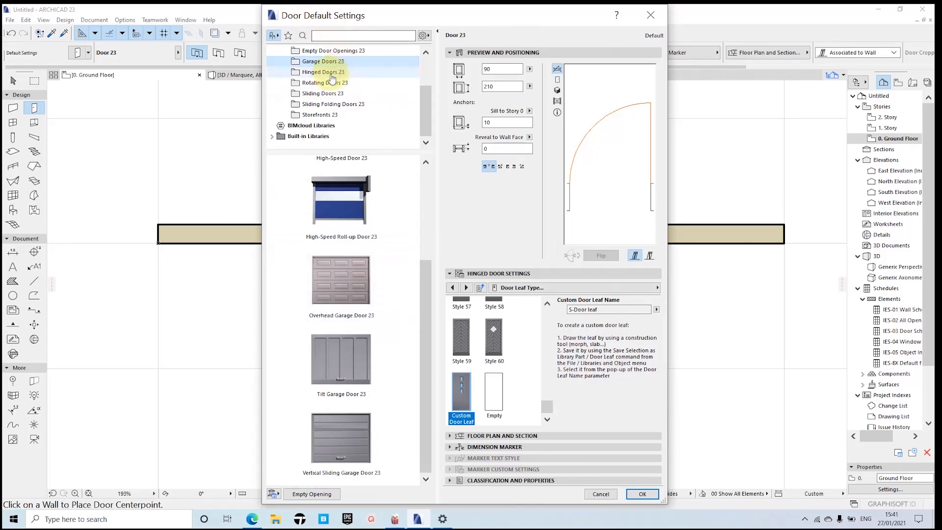
click(332, 73)
scroll(362, 260, up, 5)
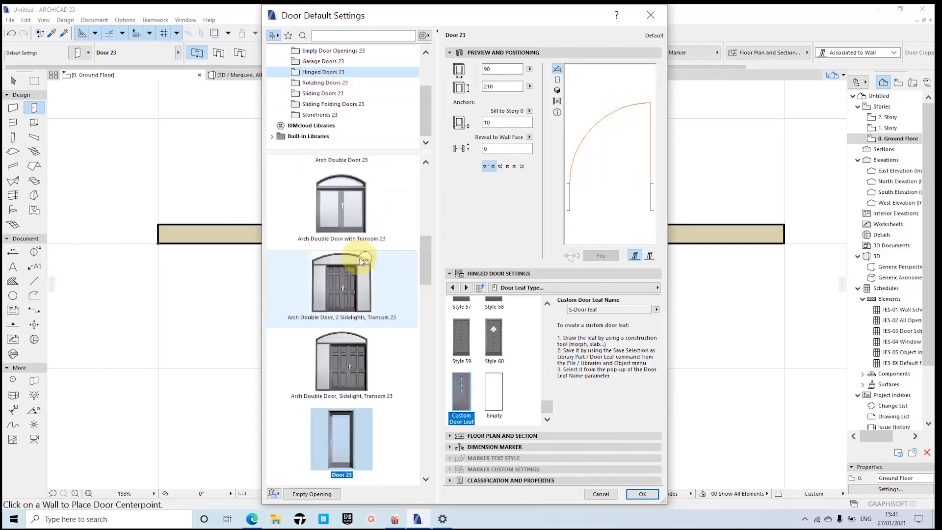
scroll(362, 260, down, 8)
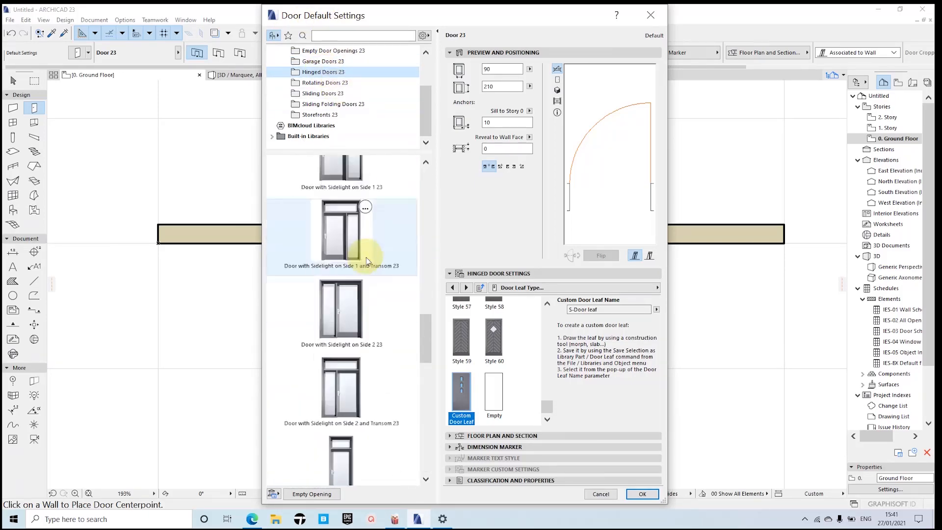
scroll(367, 261, down, 6)
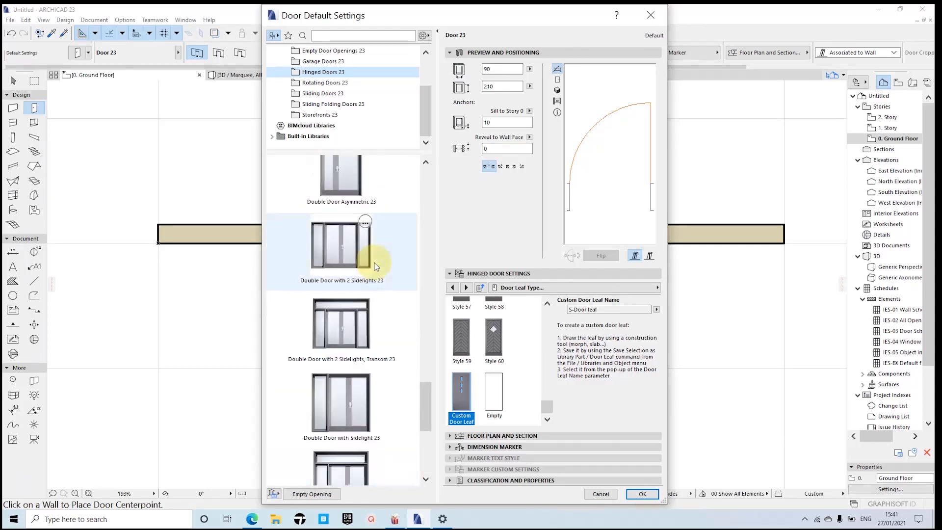
scroll(375, 263, up, 10)
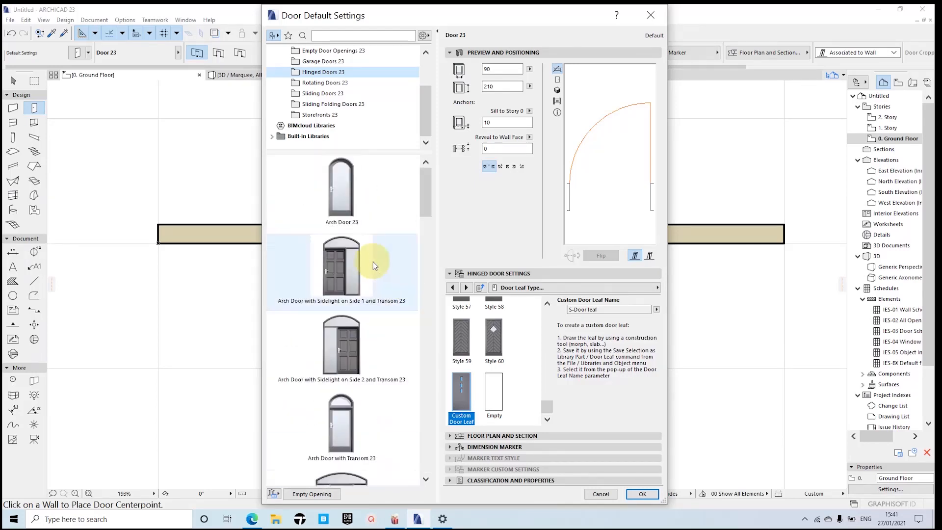
Step: Examine the models in the Rotating Doors 23, Sliding Doors 23 and Sliding Folding Doors 23 folders
click(318, 84)
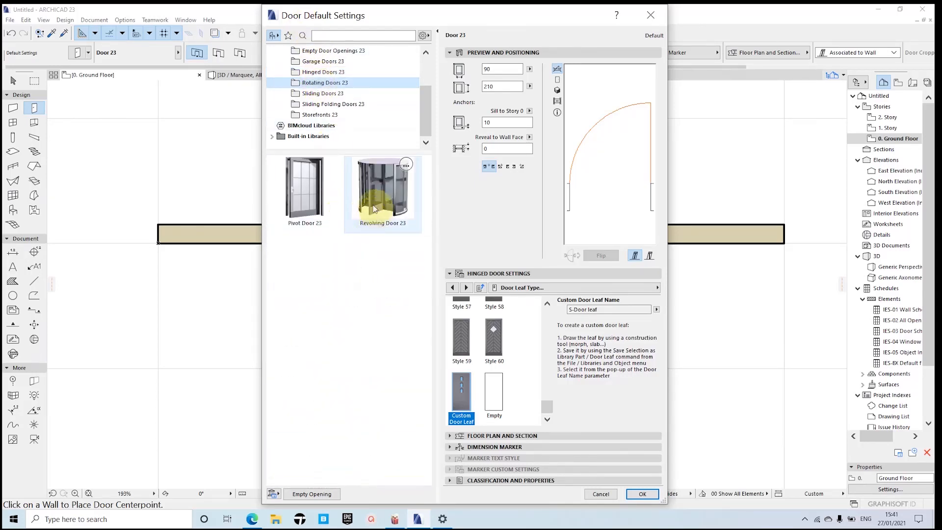
click(319, 93)
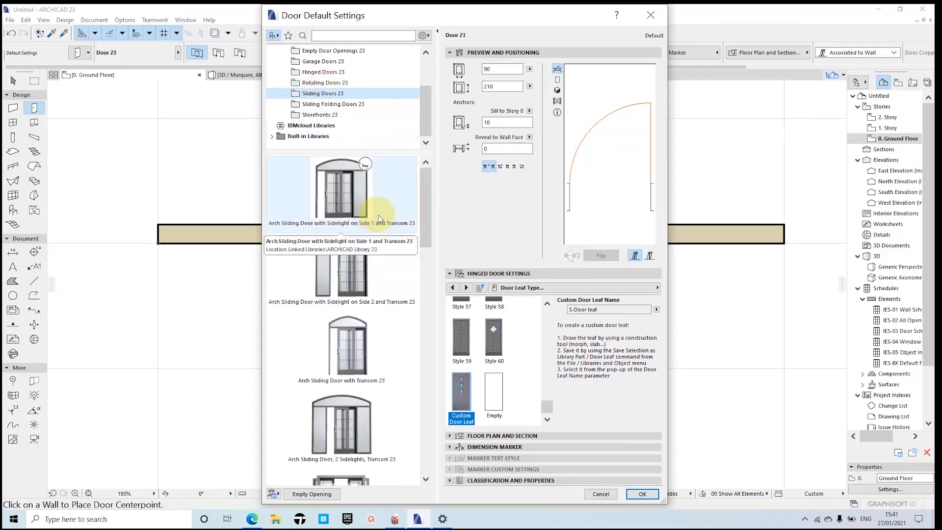
scroll(378, 218, down, 8)
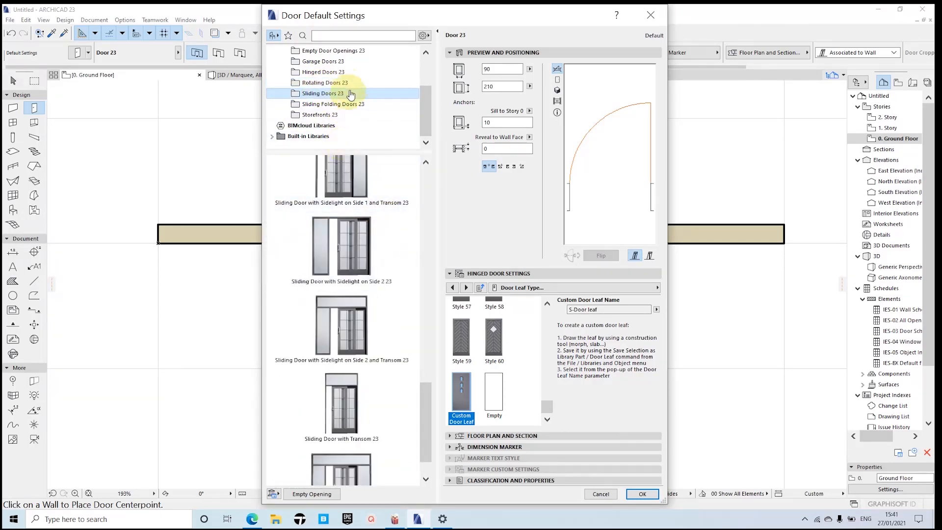
click(339, 104)
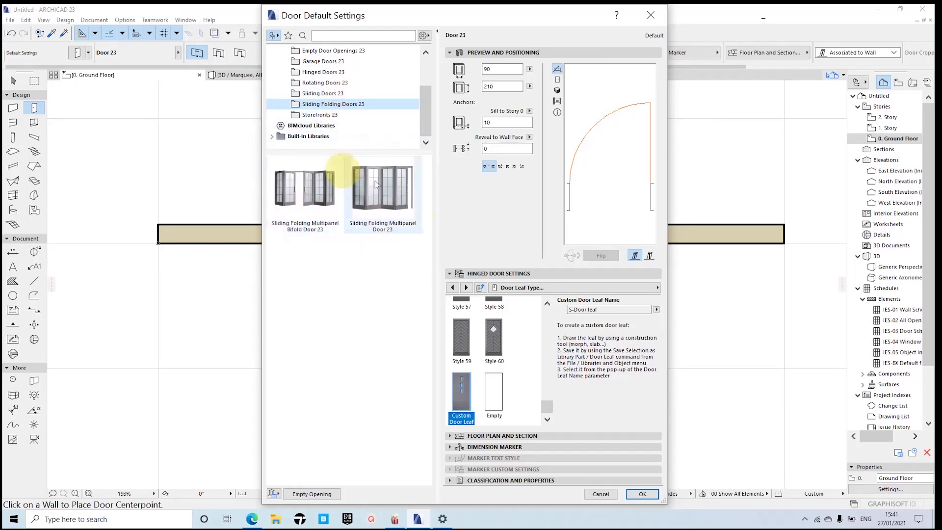
scroll(424, 102, up, 1)
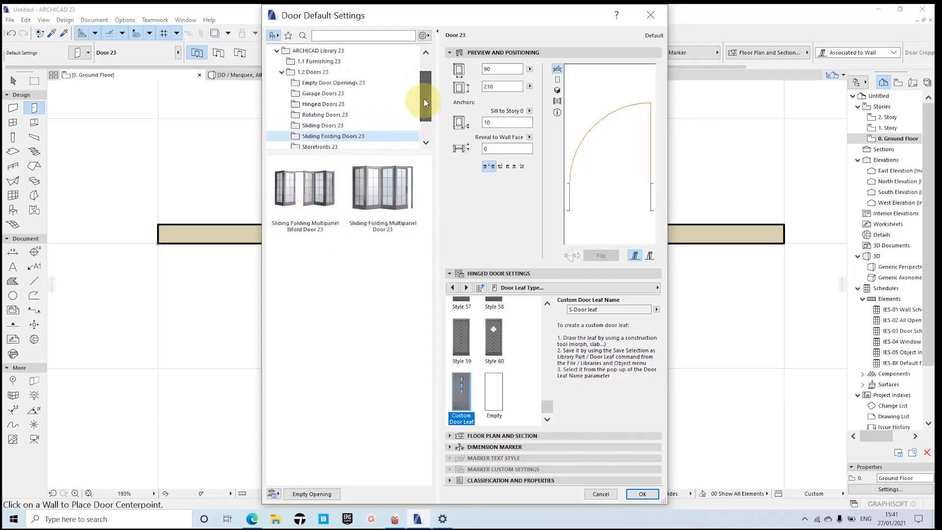
scroll(422, 98, down, 1)
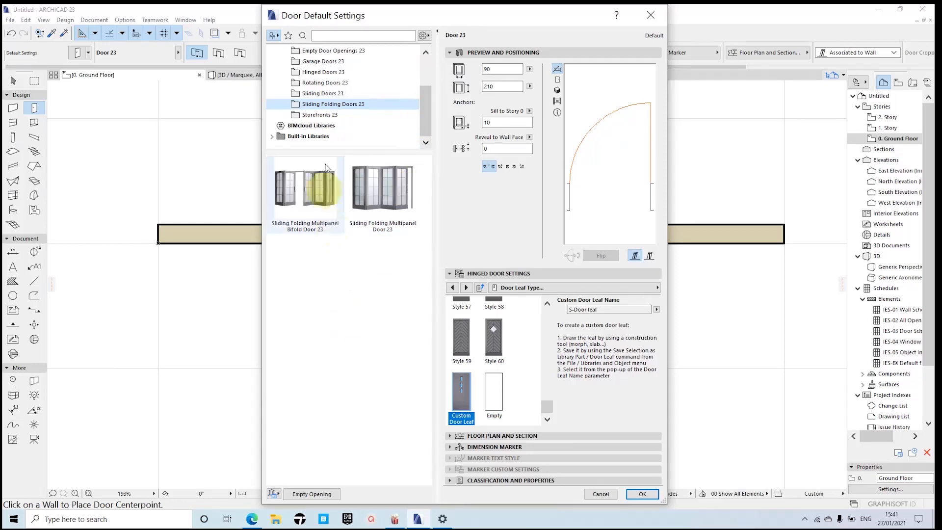
scroll(354, 123, up, 2)
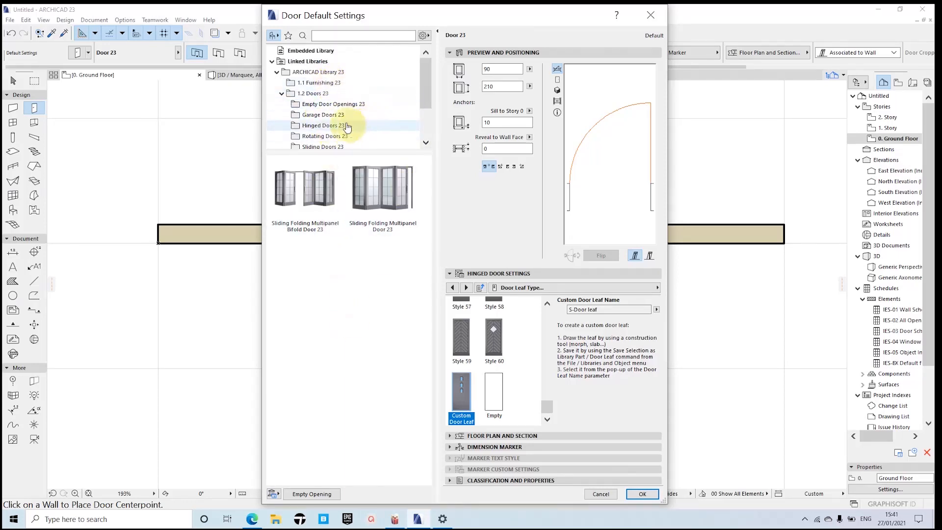
scroll(361, 110, down, 1)
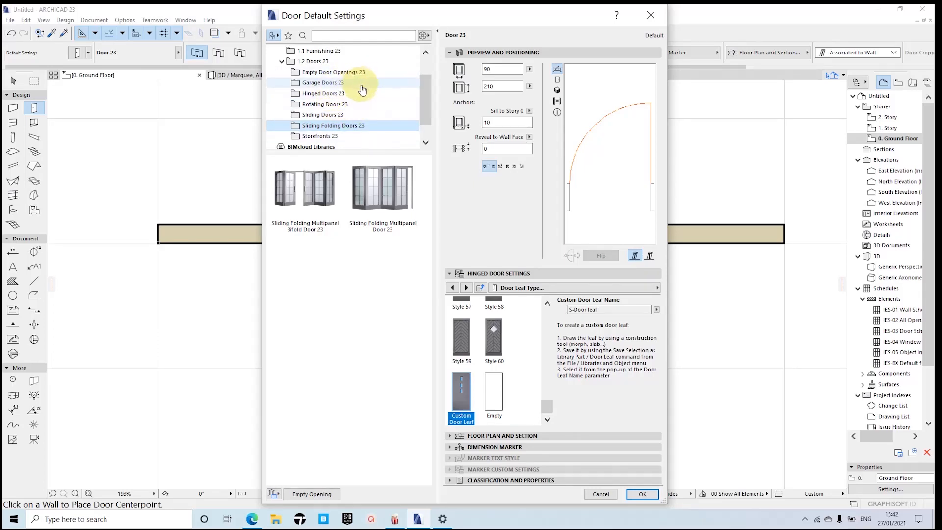
Step: In the Hinged Doors 23 folder, try Arch Double Door, Sidelight, Transom 23 and return to Door 23 as the default door
click(322, 84)
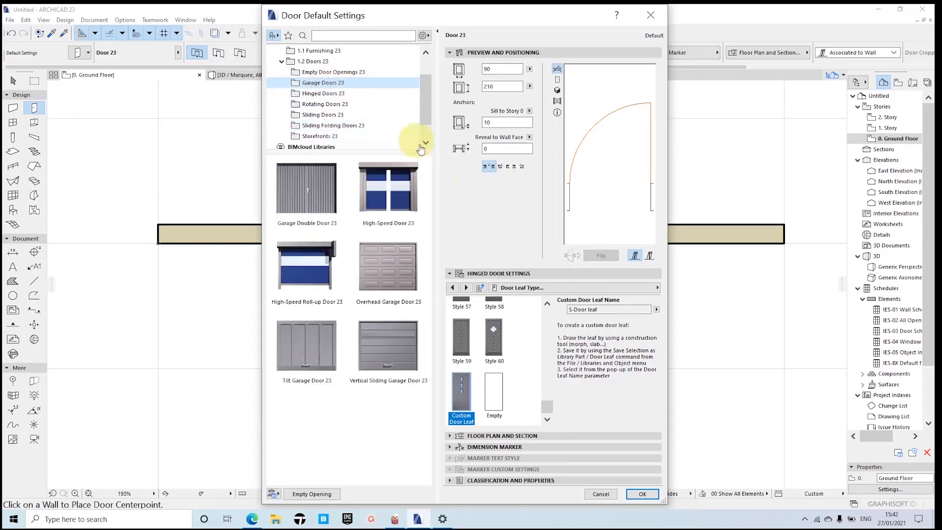
click(328, 93)
scroll(363, 230, down, 1)
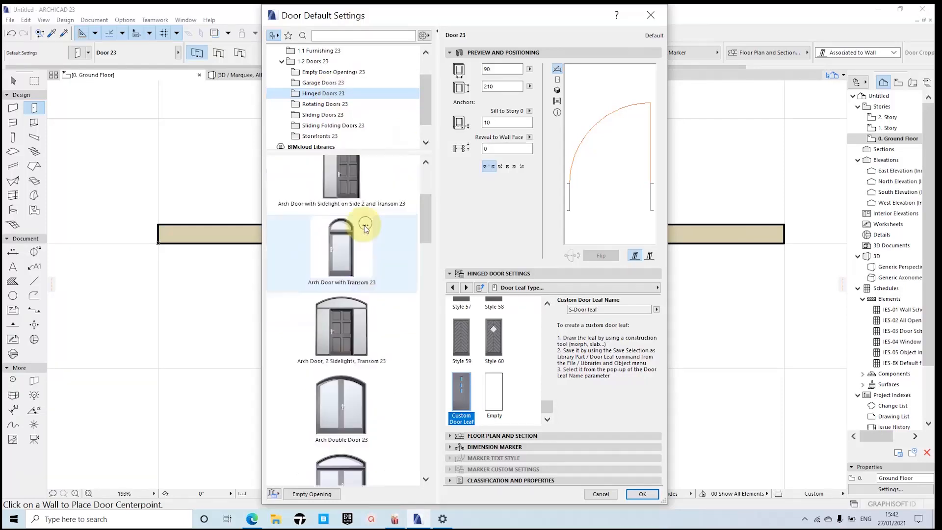
scroll(366, 225, up, 3)
scroll(377, 227, down, 5)
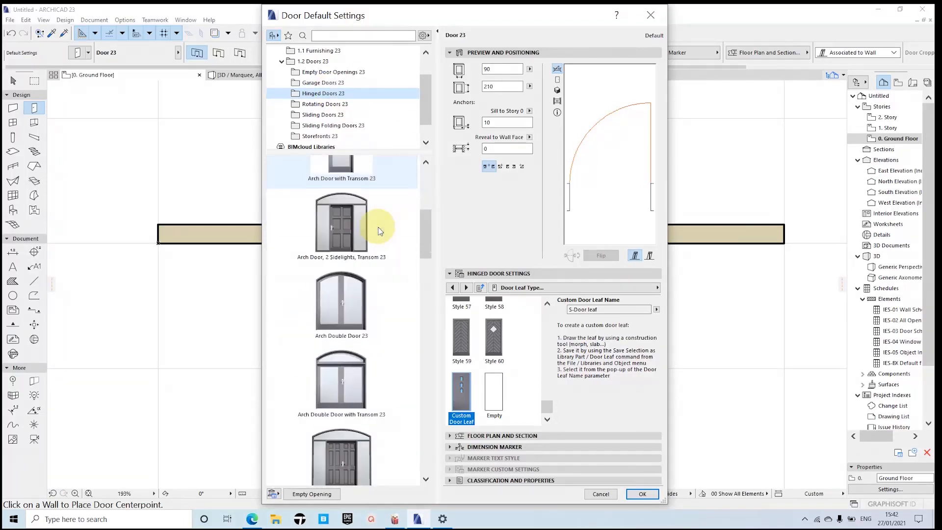
scroll(379, 231, down, 2)
scroll(381, 231, down, 2)
click(343, 305)
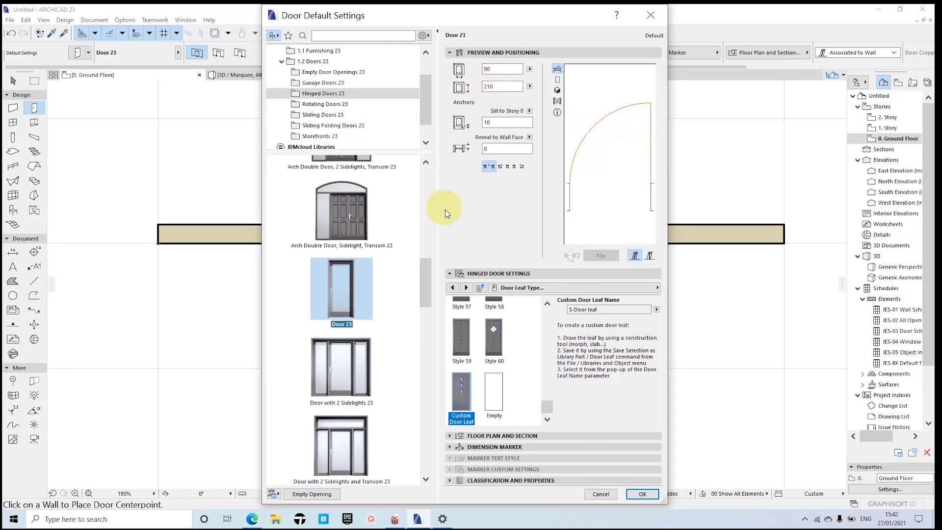
click(345, 229)
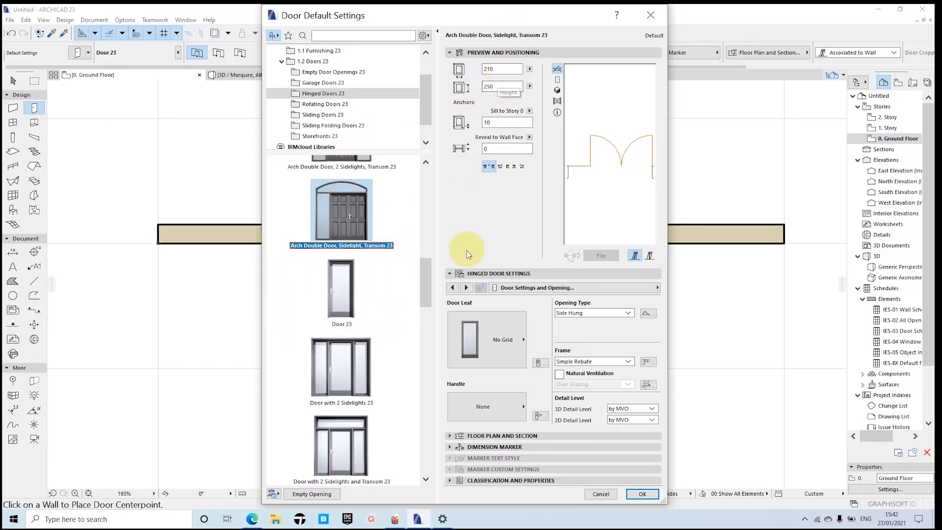
click(348, 301)
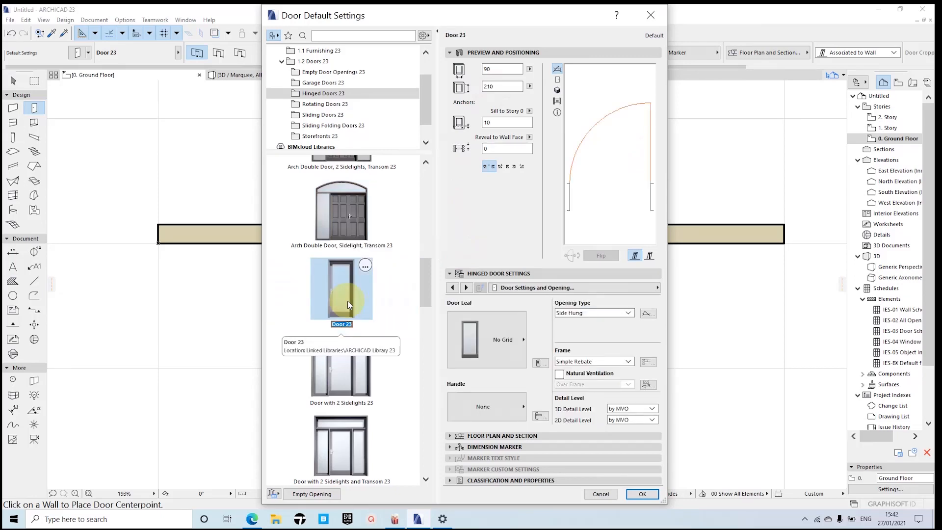
Step: View the selected door model in the front, 3D and preview picture displays
click(558, 82)
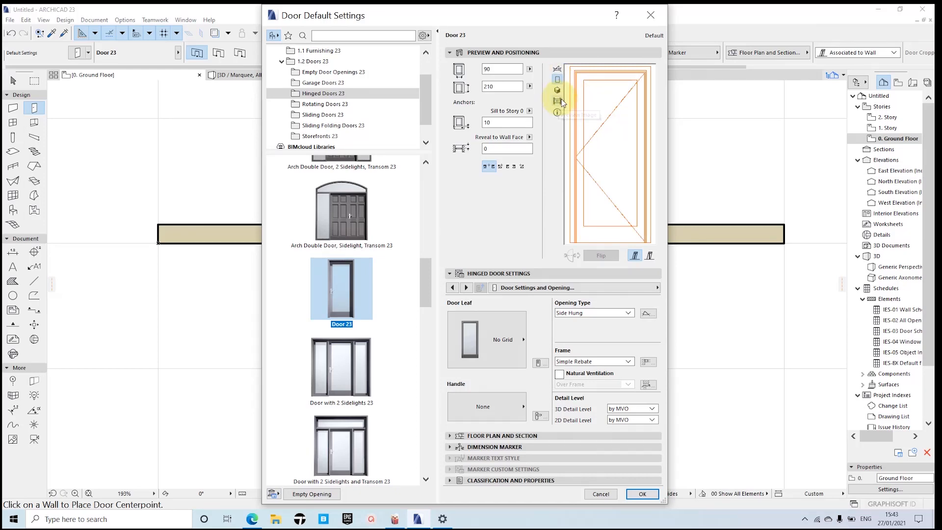
click(558, 92)
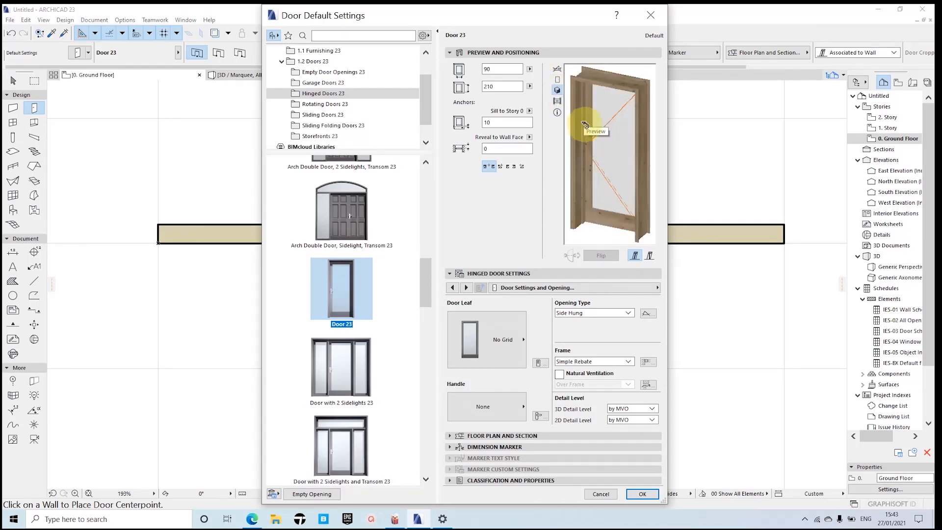
click(558, 102)
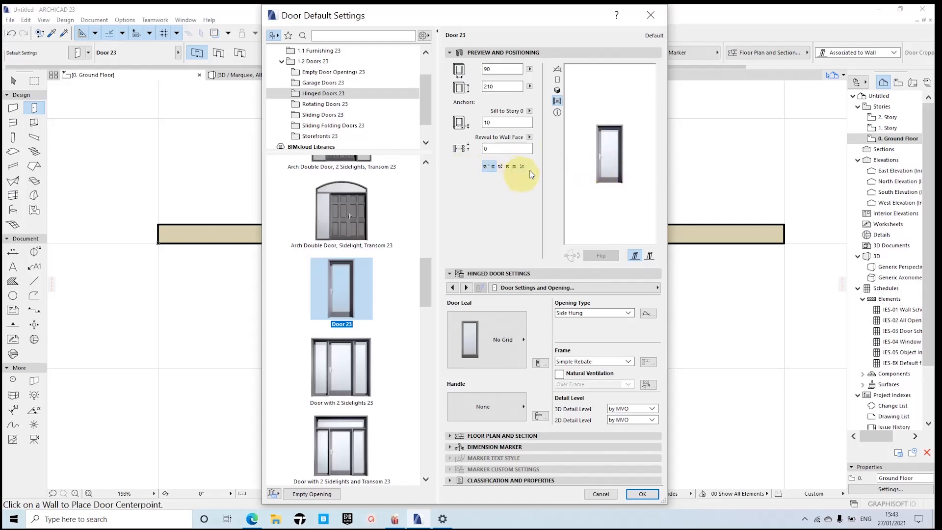
Step: Compare the 3D, preview picture and front displays of Door 23, ending on its 2D plan symbol
click(558, 91)
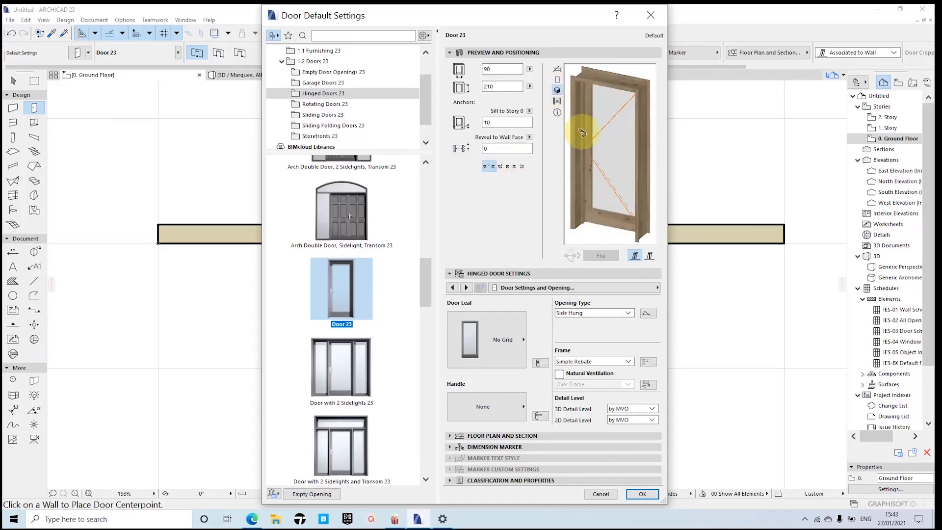
click(558, 112)
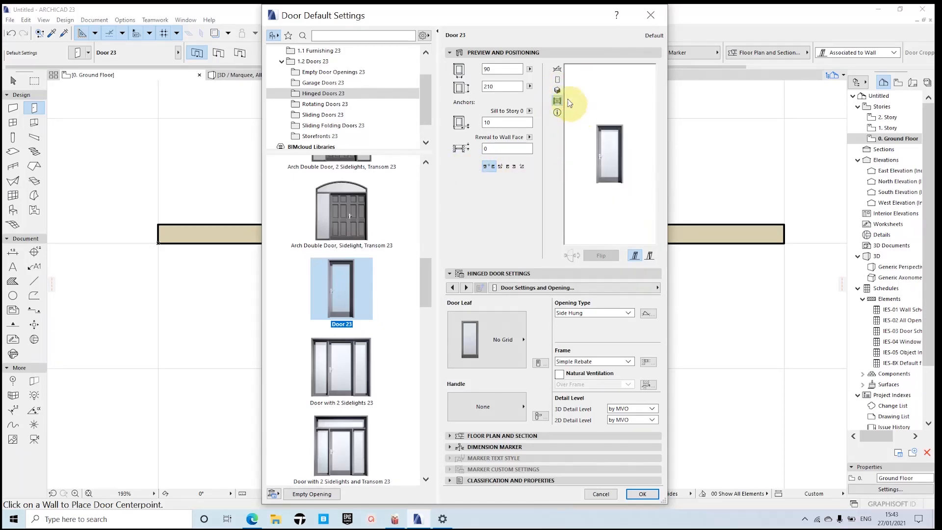
click(557, 80)
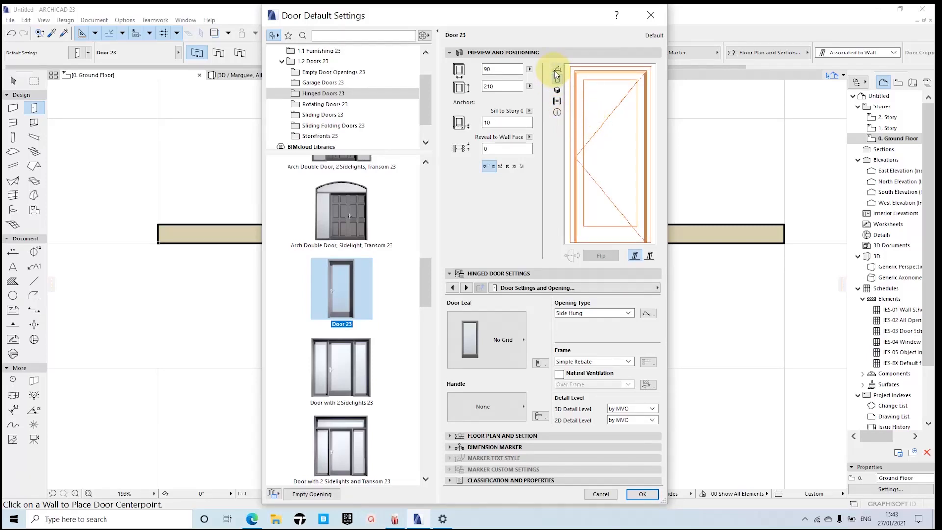
click(557, 69)
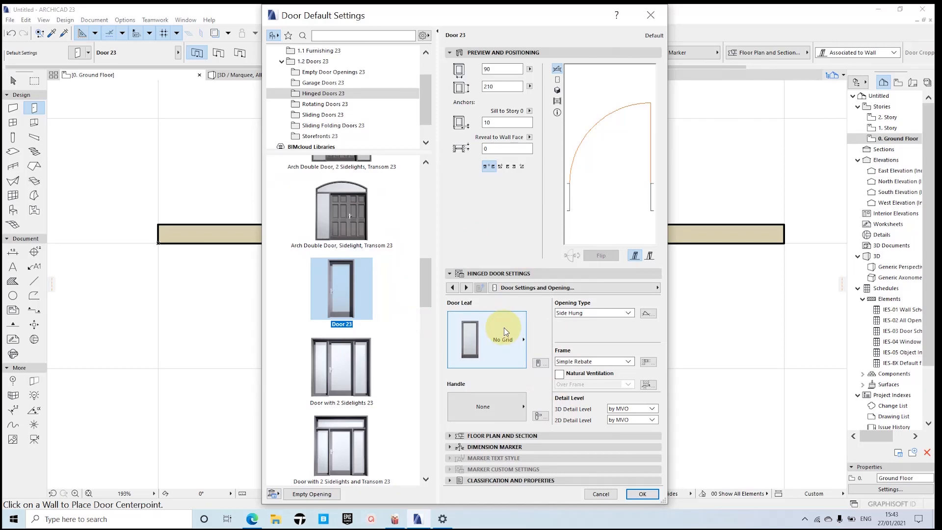
Step: Set the door's sill height relative to Story 0 to 0, keeping width 90 and height 210
double_click(496, 69)
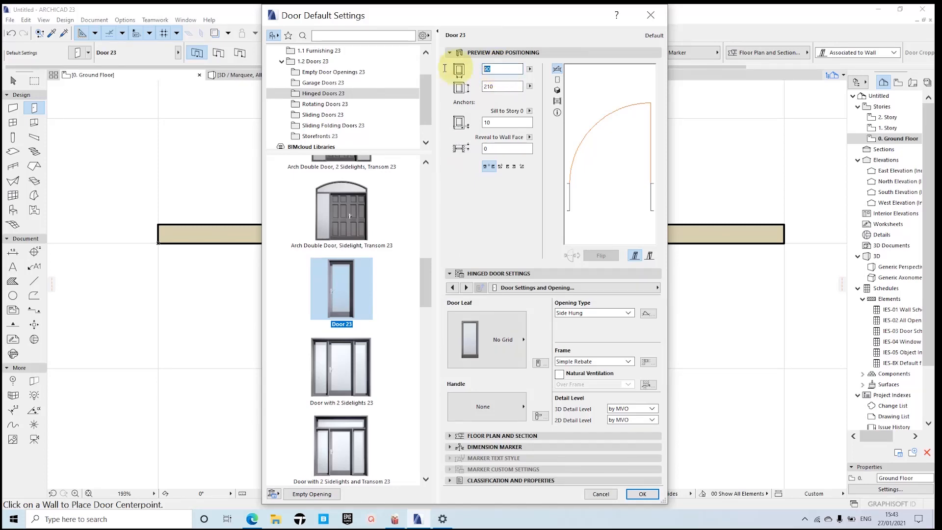
double_click(497, 87)
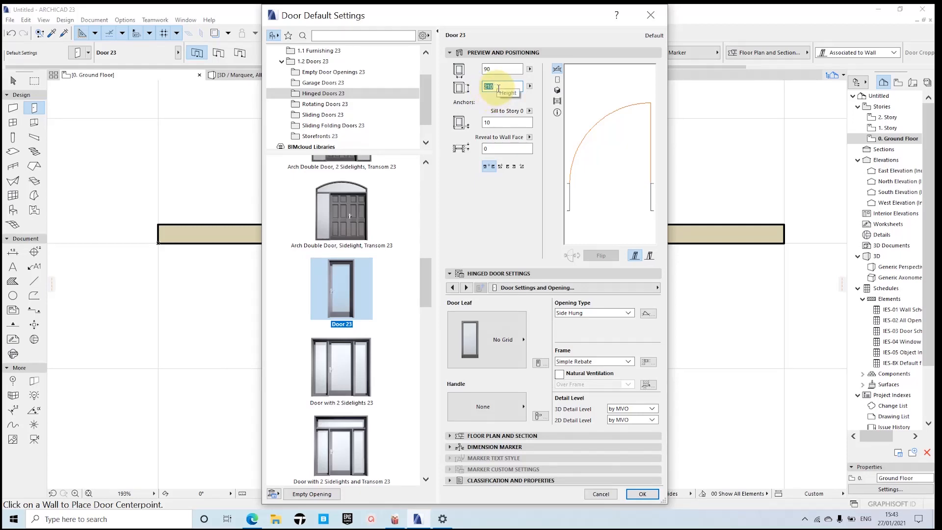
click(505, 122)
text(0)
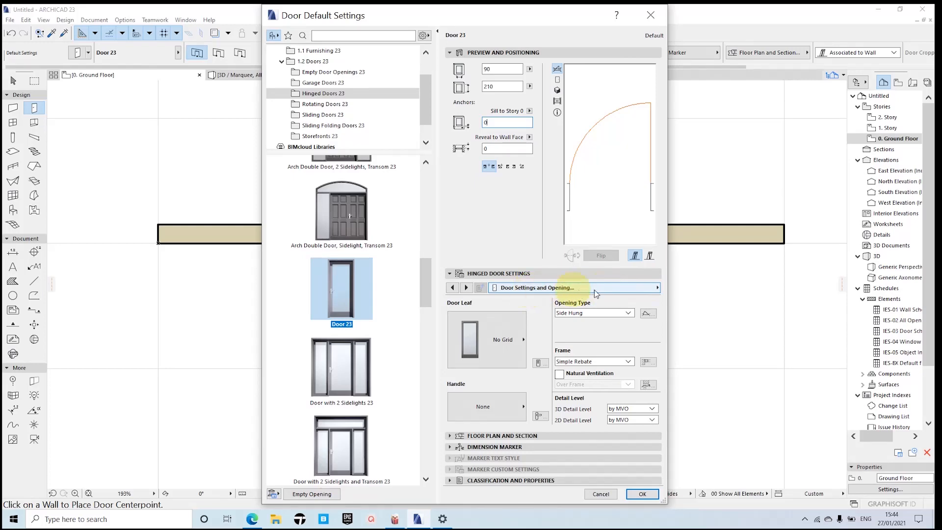
Step: Examine the list of available hinged door settings pages, from Nominal Sizes and Tolerance to Description
click(567, 290)
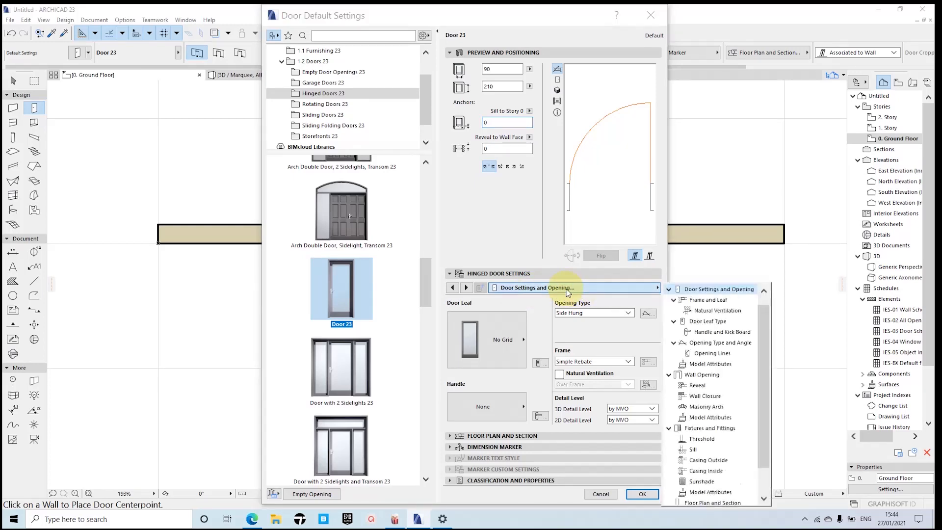
scroll(720, 365, down, 1)
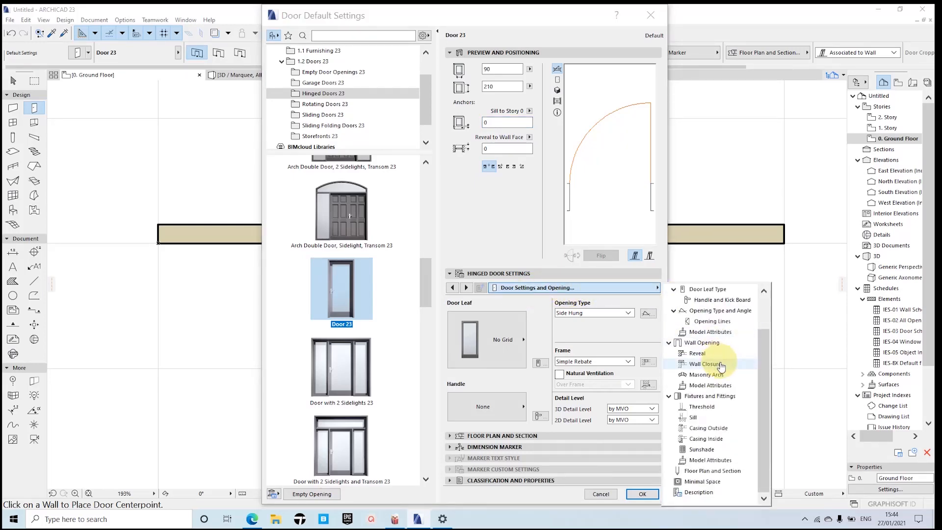
scroll(720, 365, up, 1)
scroll(718, 356, down, 1)
scroll(721, 350, up, 1)
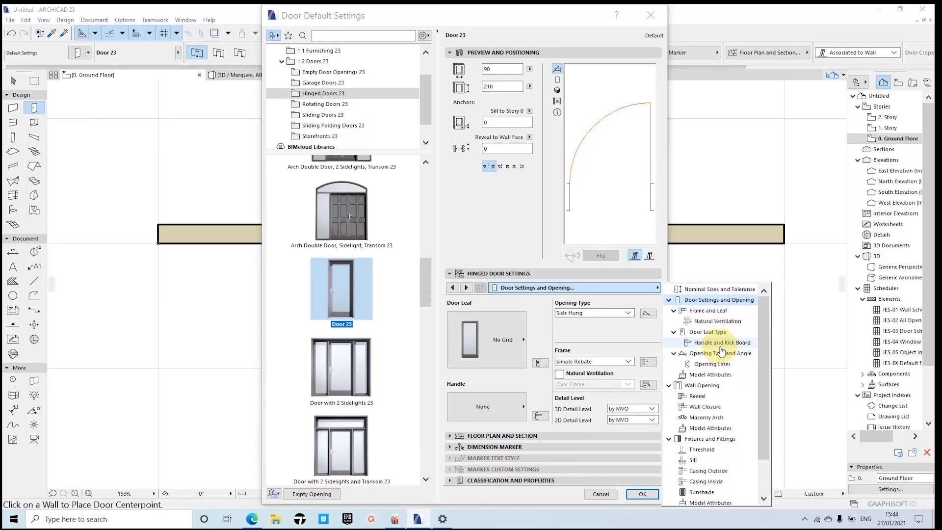
click(601, 287)
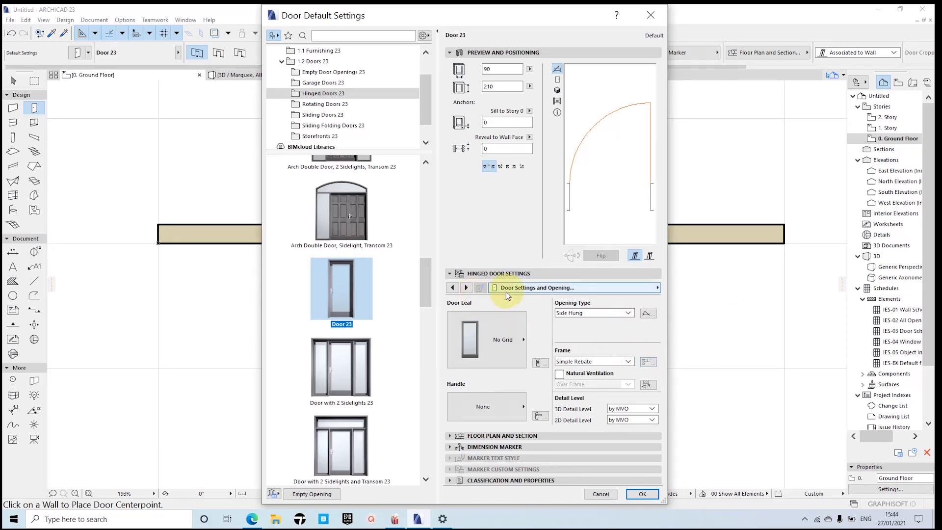
Step: View the Frame and Leaf and the Nominal Sizes and Tolerance pages, and return to Door Settings and Opening
click(467, 289)
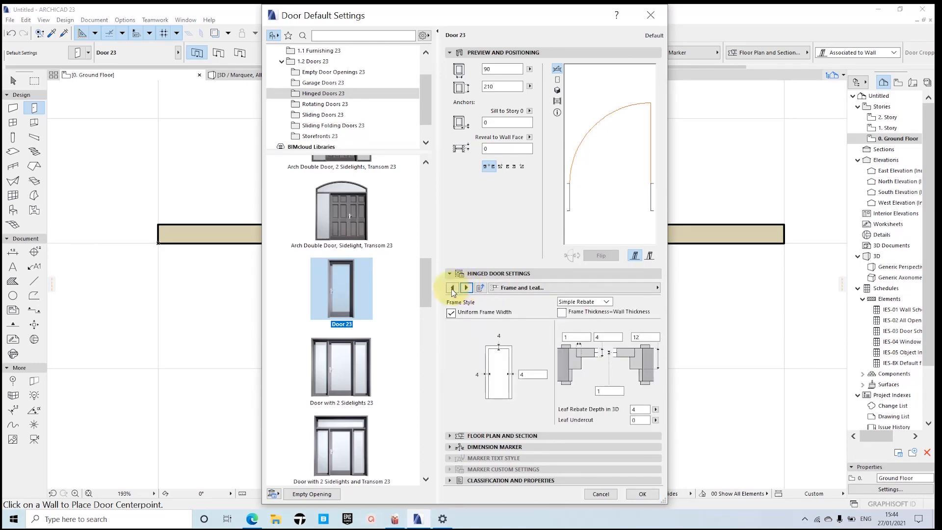
click(453, 289)
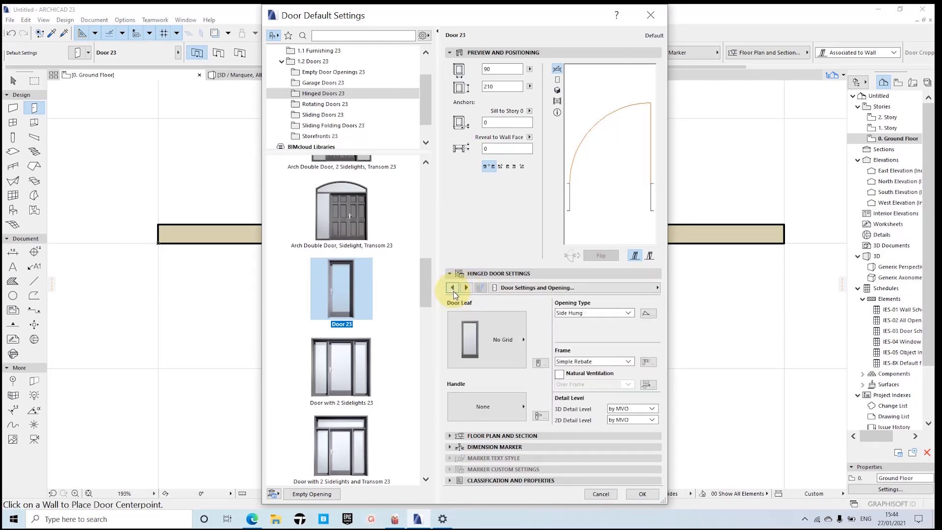
click(454, 288)
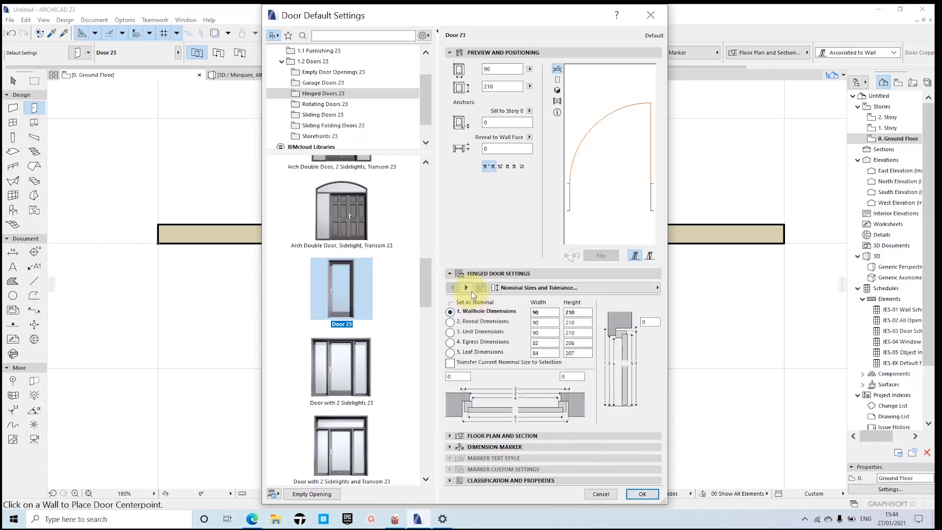
click(468, 289)
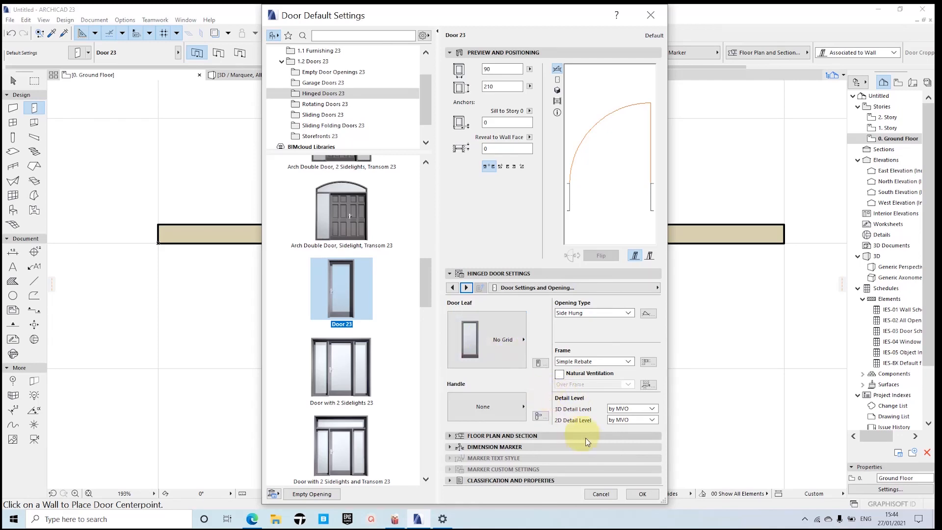
Step: Browse the available door leaf styles and set the door leaf to Style 2
click(503, 346)
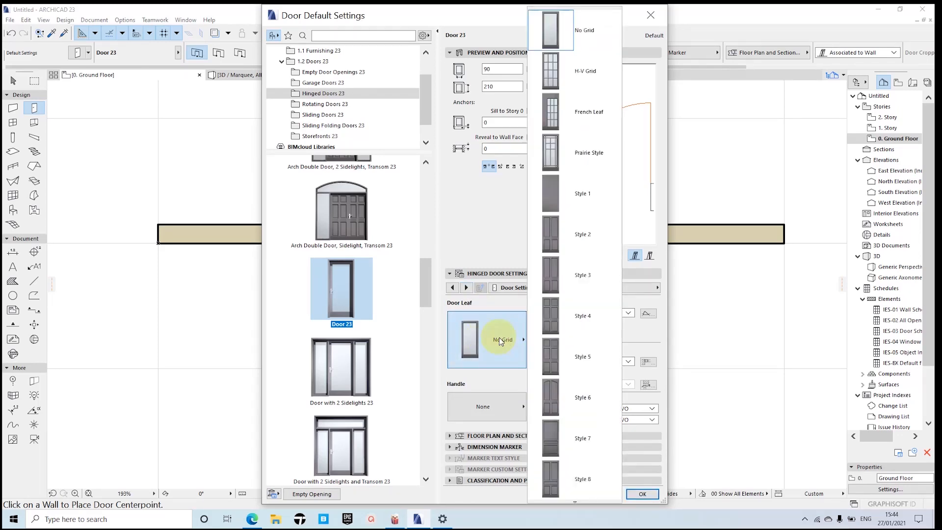
scroll(577, 323, down, 5)
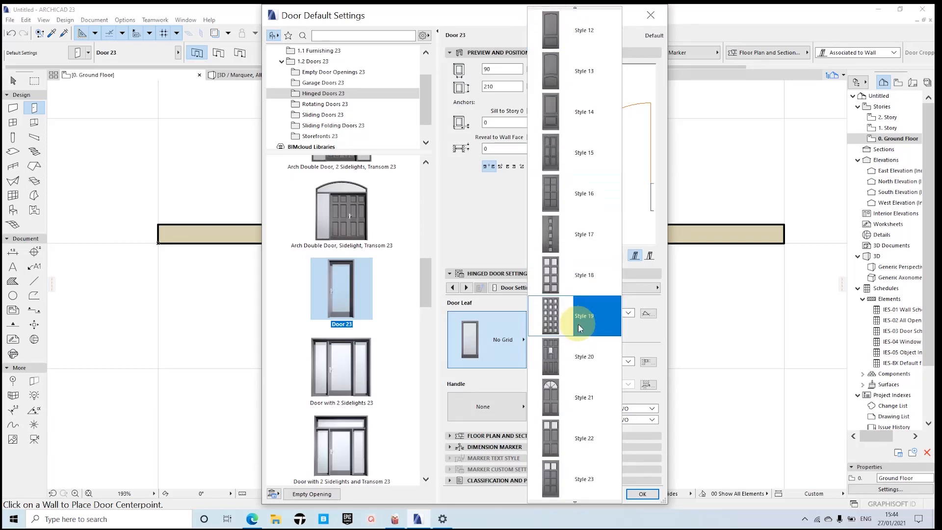
scroll(577, 323, down, 7)
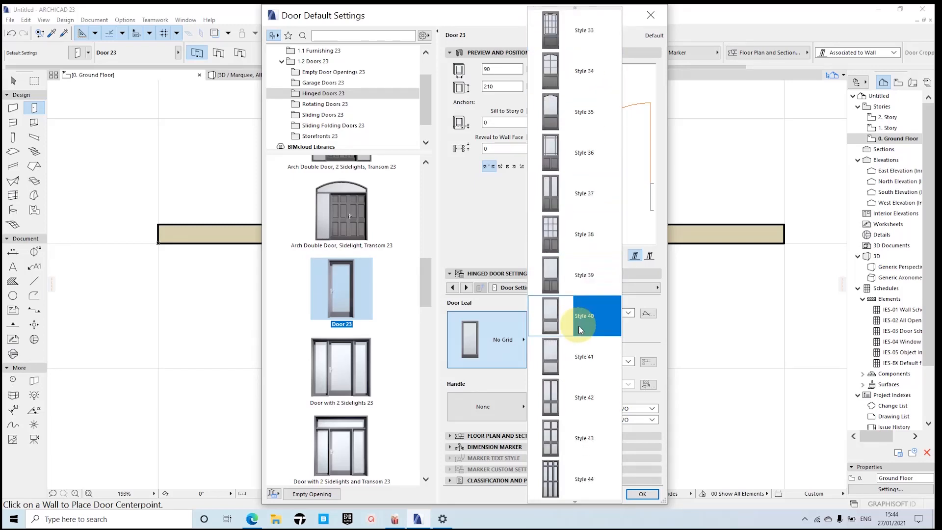
scroll(579, 325, down, 4)
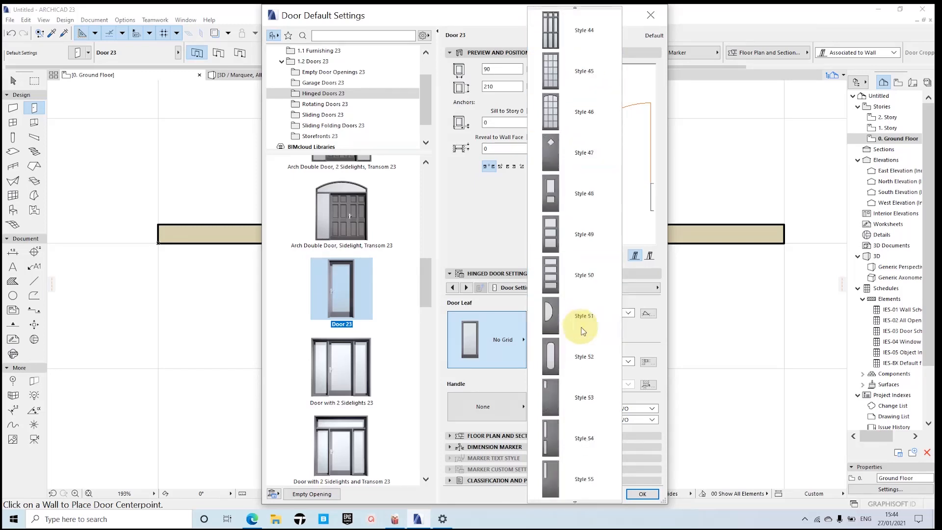
scroll(582, 329, up, 11)
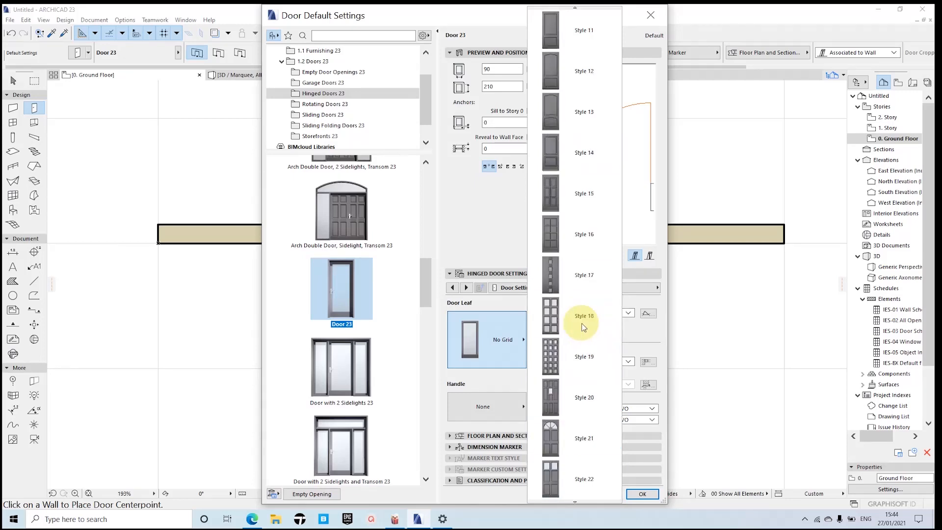
scroll(582, 328, up, 4)
click(579, 240)
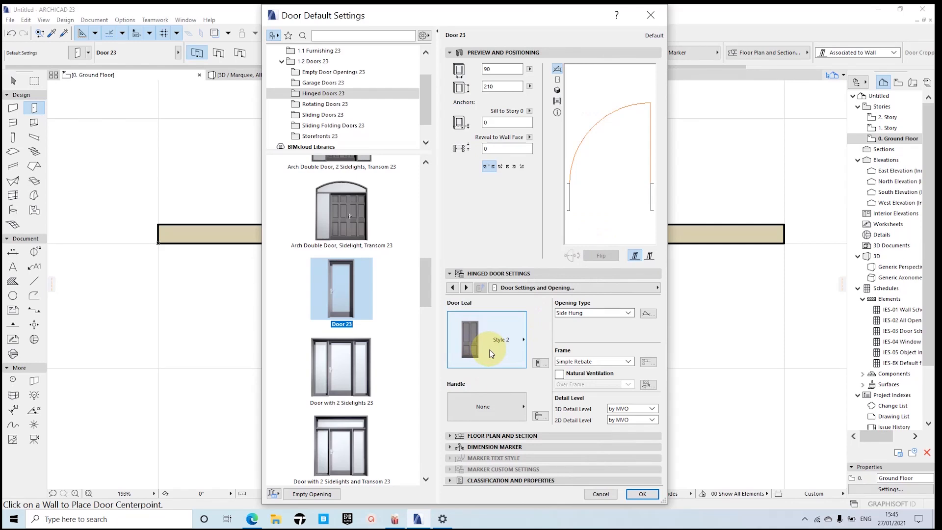
Step: Set the door leaf back to No Grid
click(516, 347)
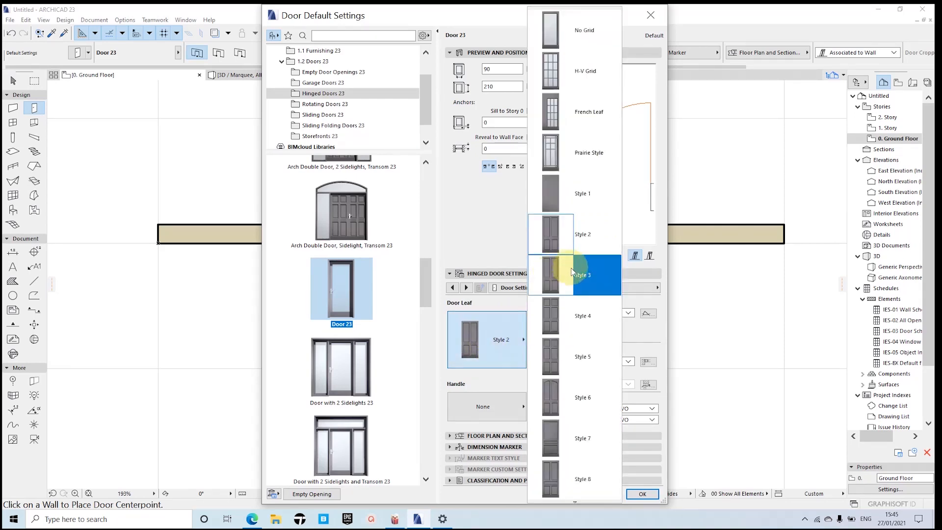
scroll(577, 291, down, 2)
scroll(577, 292, up, 2)
click(564, 29)
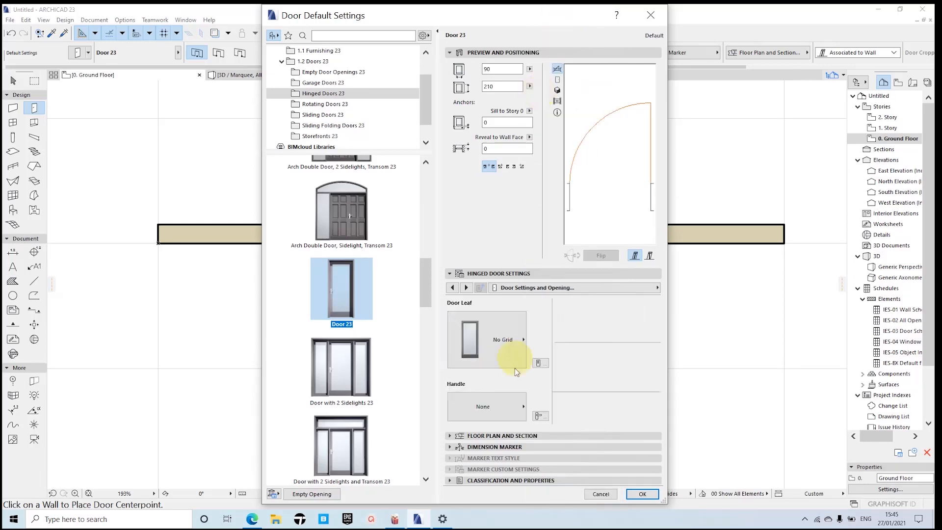
Step: Browse the available handles and assign Handle 2 to the door
click(495, 409)
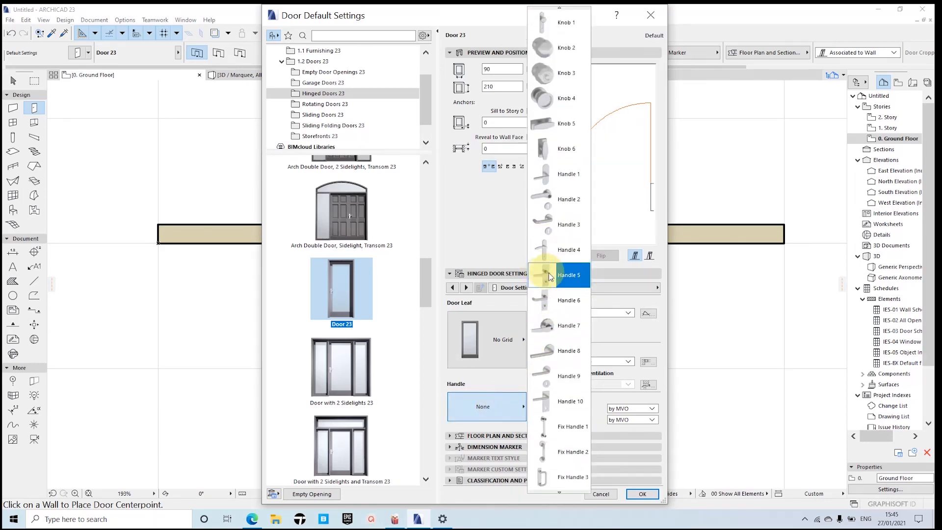
scroll(564, 343, down, 1)
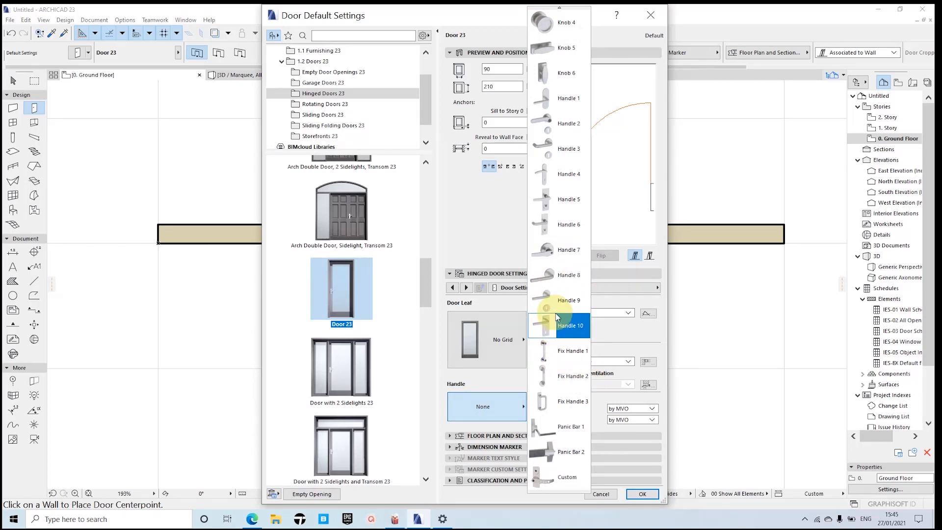
scroll(555, 313, up, 1)
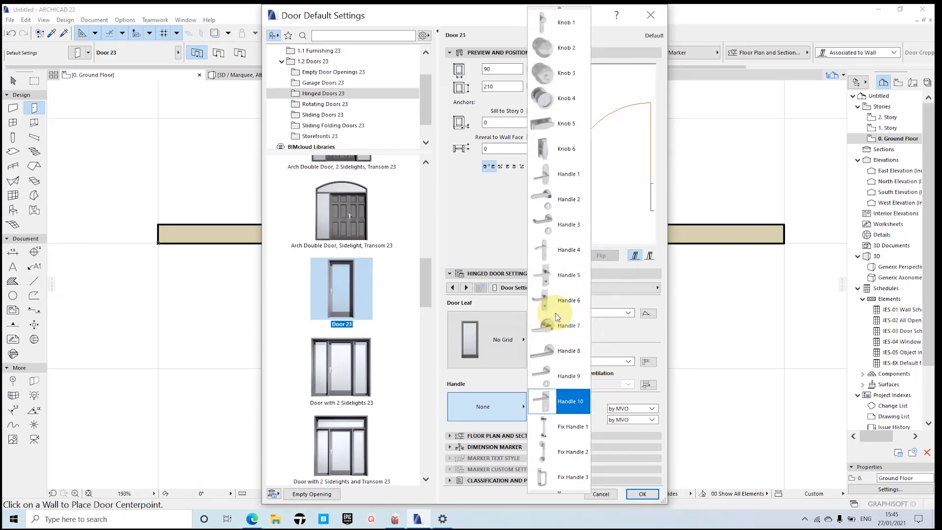
click(561, 203)
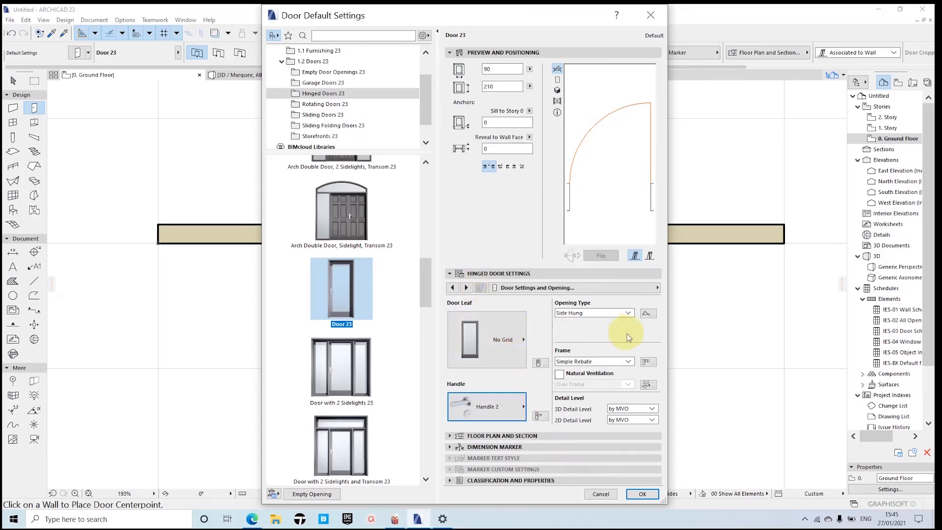
Step: Examine the hinged door settings pages from Frame and Leaf through Opening Lines, and return to Handle and Kick Board
click(466, 288)
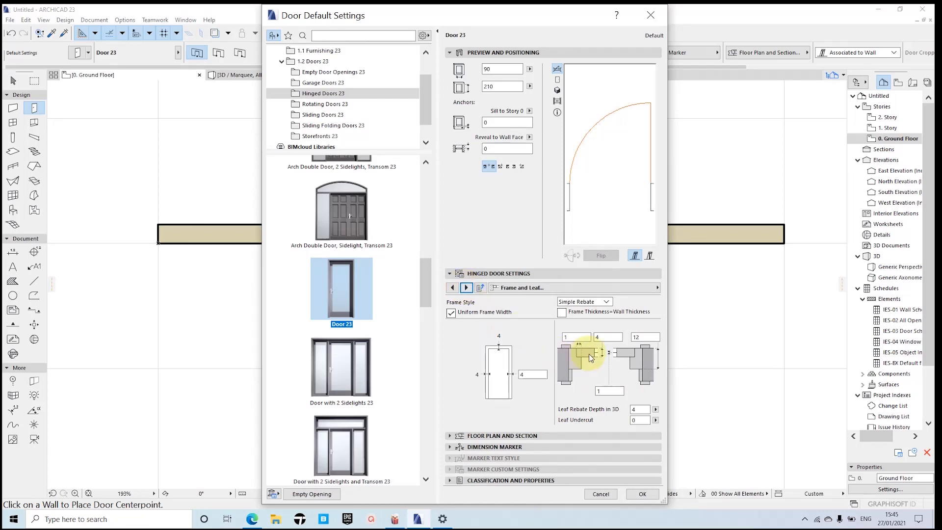
click(466, 288)
click(466, 288)
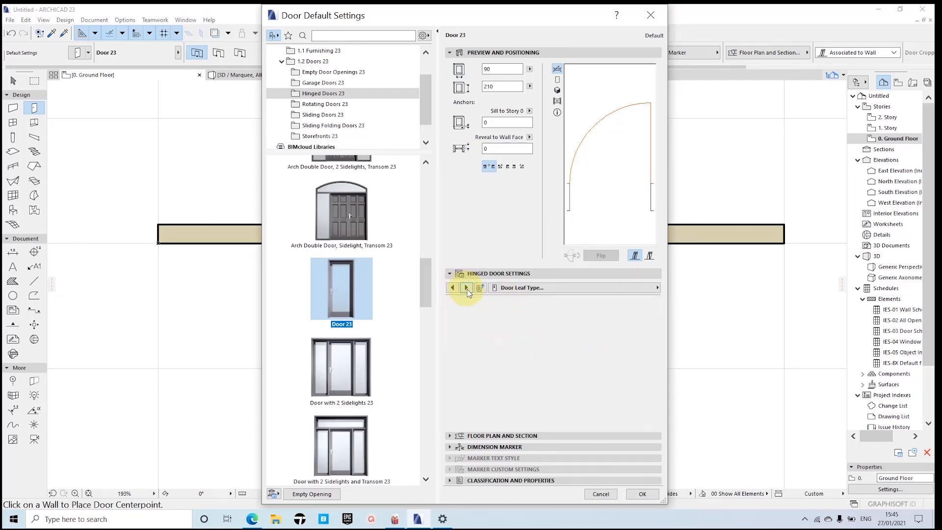
click(466, 288)
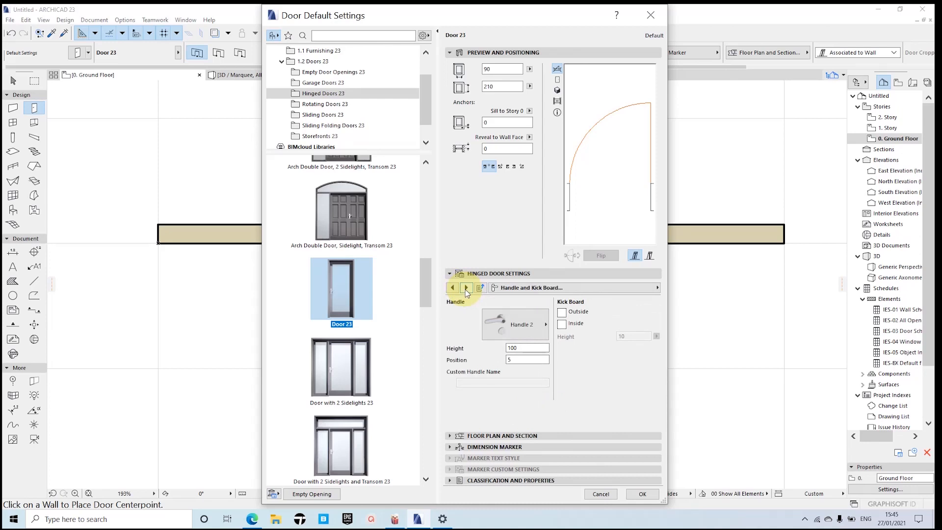
click(468, 289)
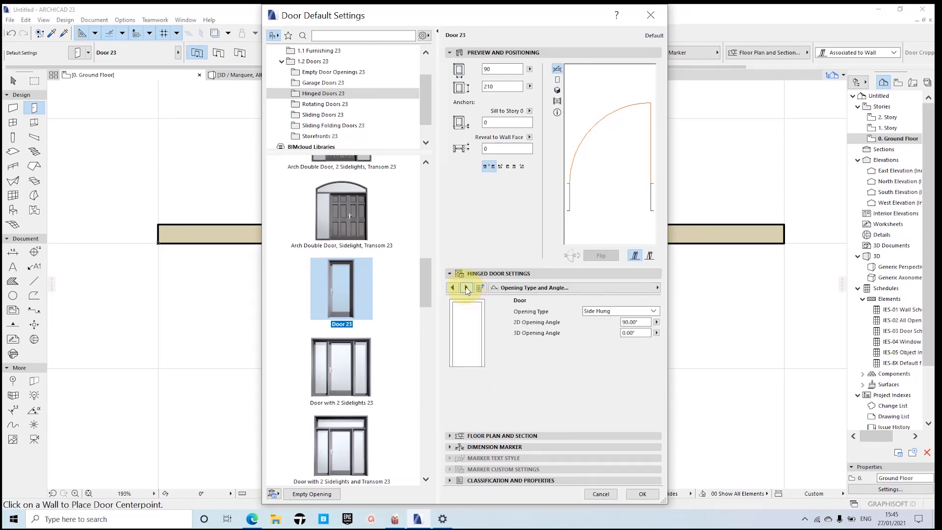
click(451, 289)
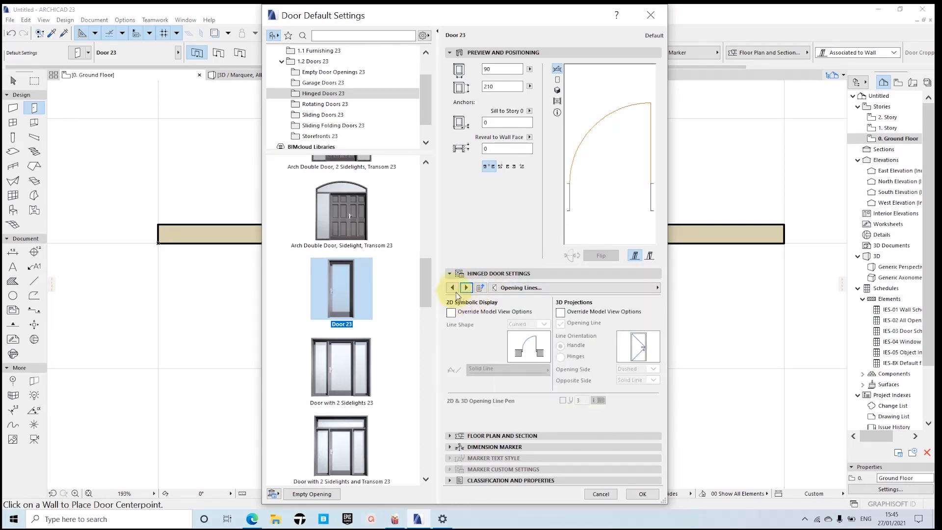
click(451, 288)
click(451, 288)
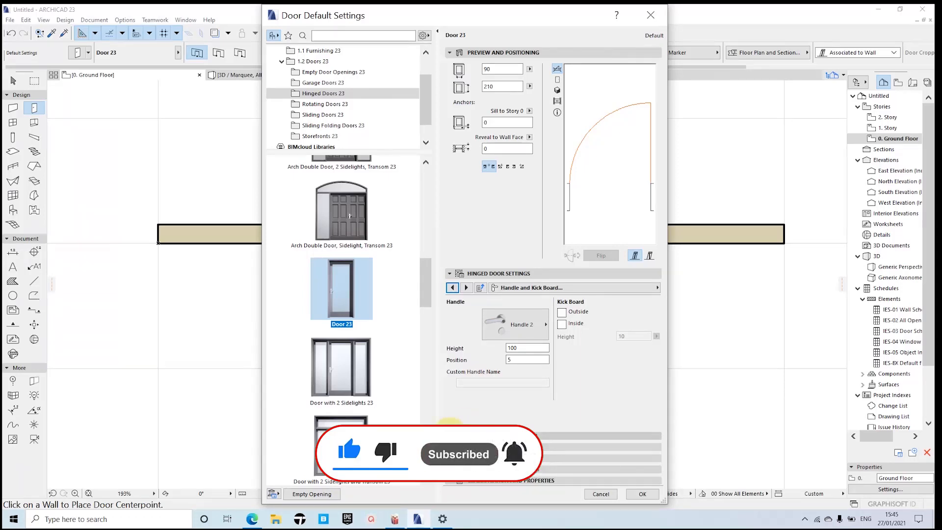
Step: Examine the door's floor plan and section settings, including the display mode, symbol outline and cut surface attributes
click(449, 435)
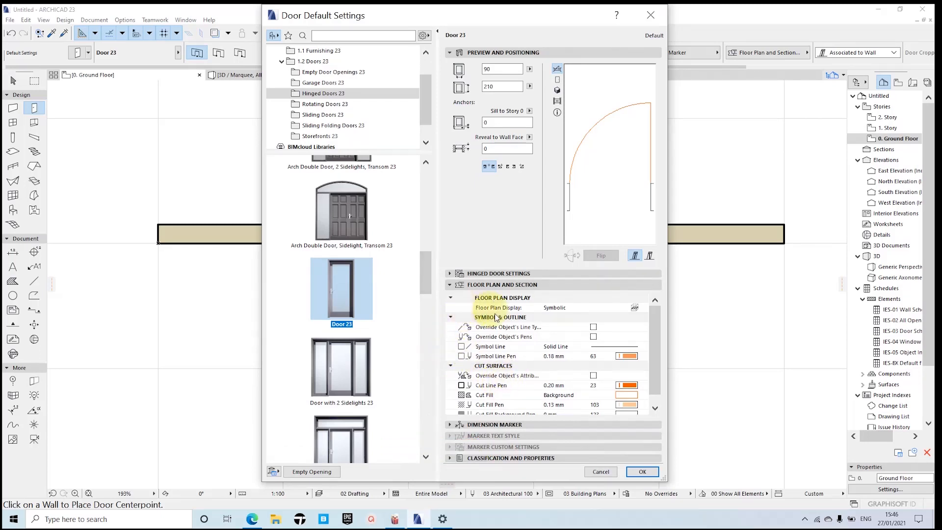
scroll(617, 359, down, 1)
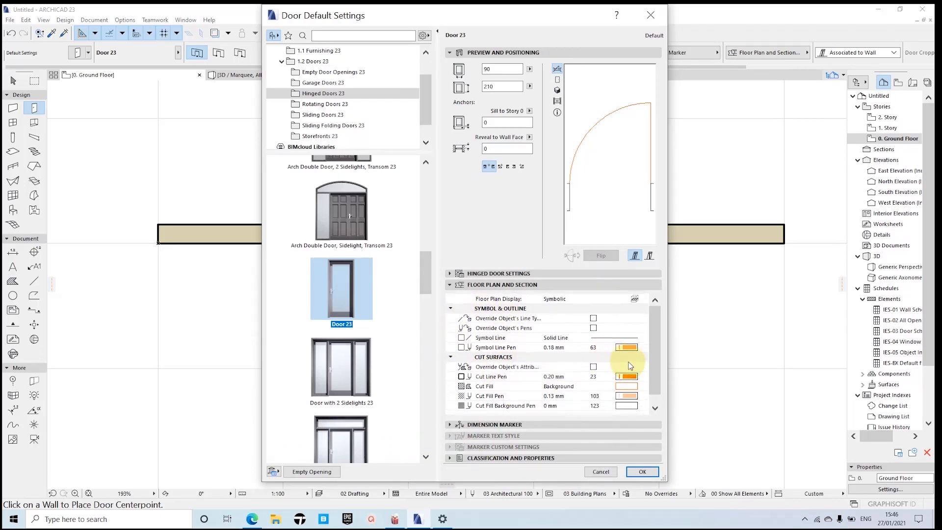
scroll(629, 362, up, 1)
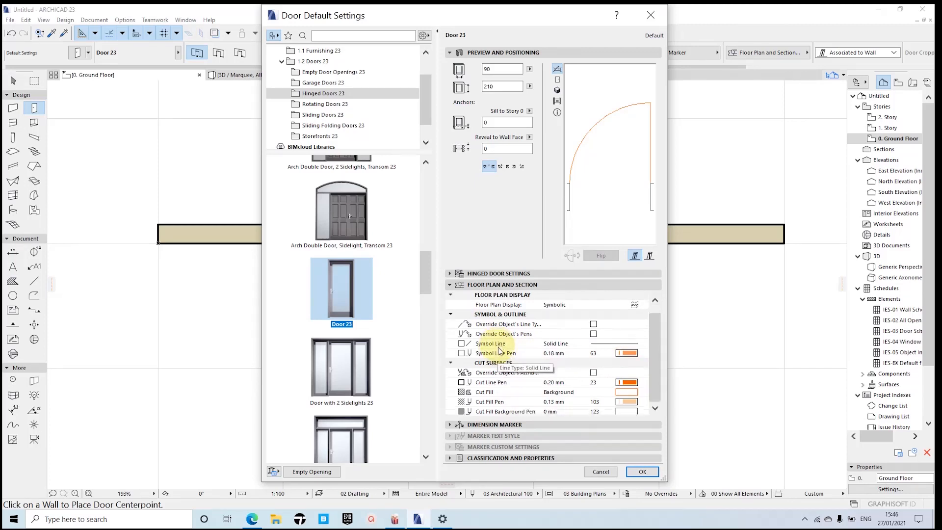
scroll(495, 344, down, 1)
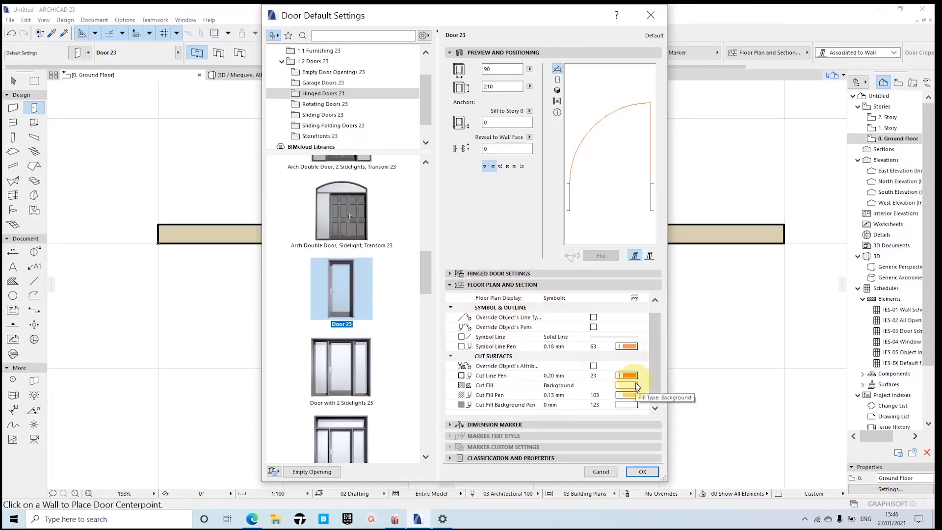
scroll(611, 352, up, 1)
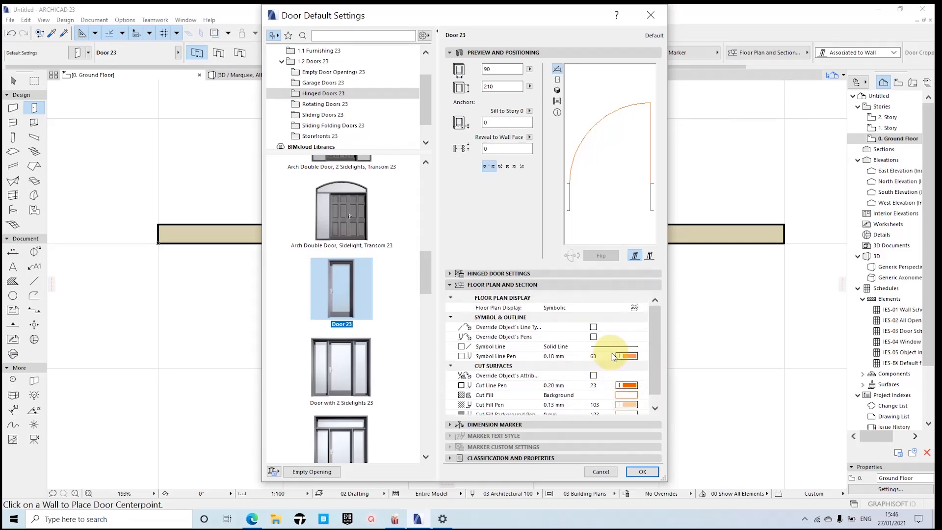
scroll(614, 355, down, 1)
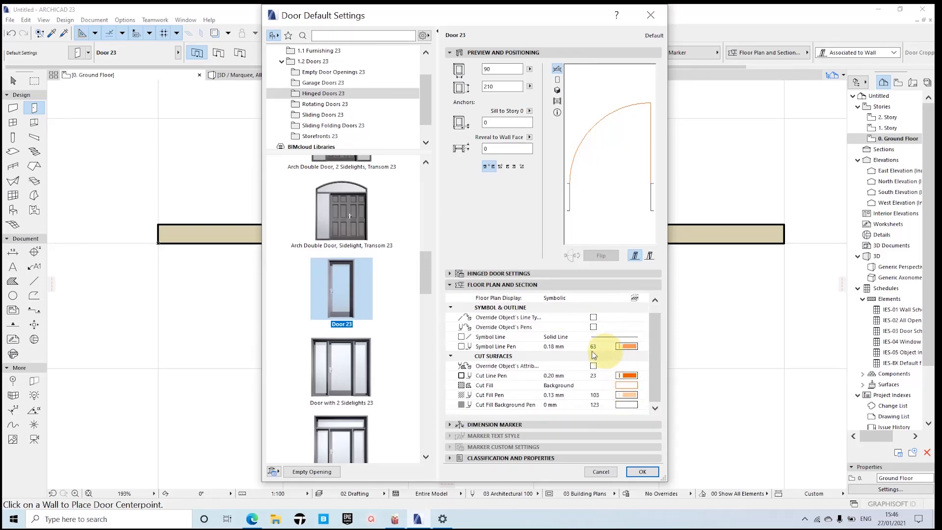
click(450, 284)
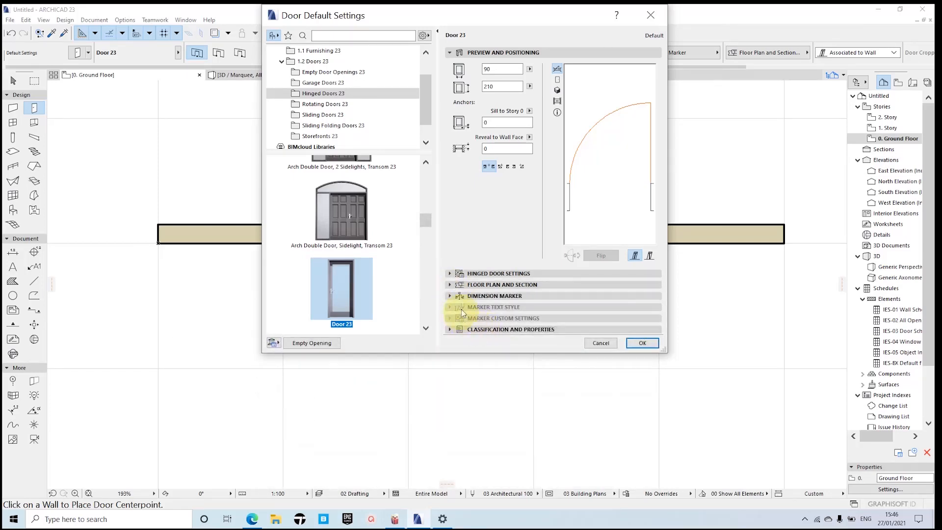
Step: Look through the available dimension marker types for the door without choosing one
click(449, 295)
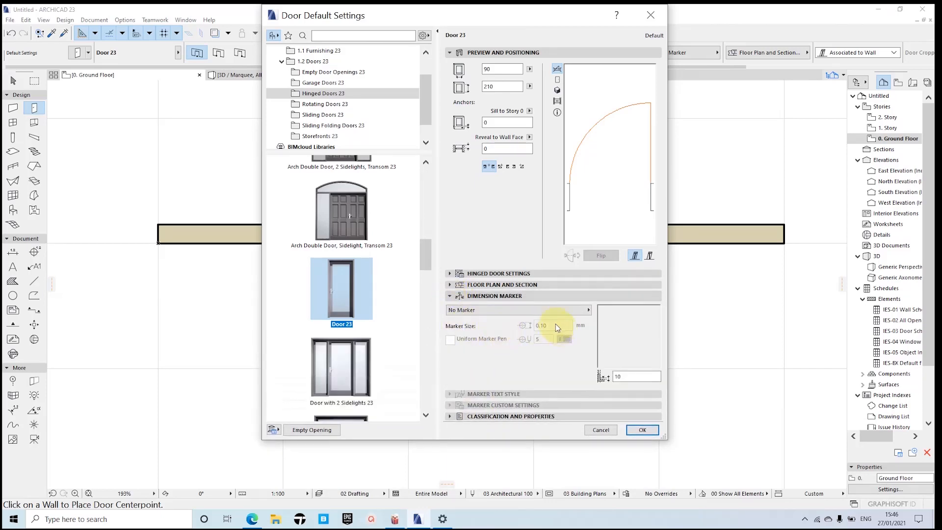
click(538, 310)
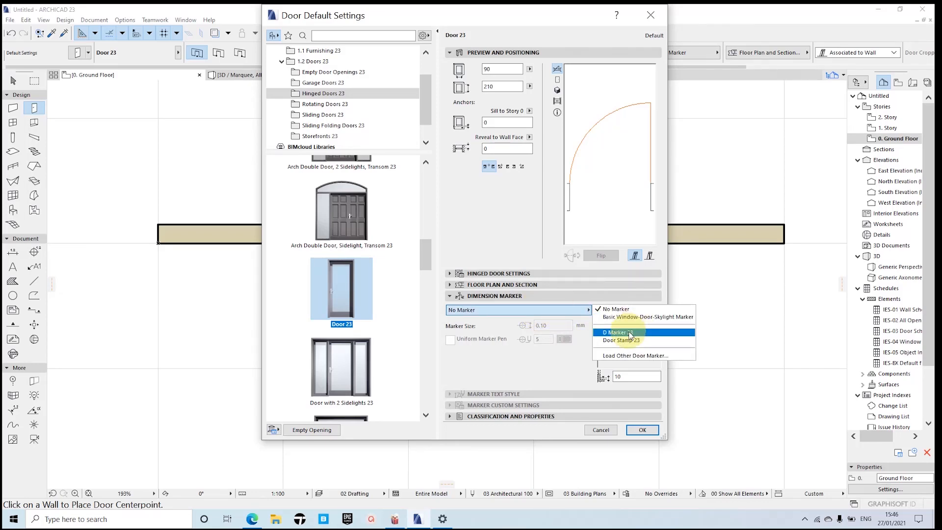
click(539, 359)
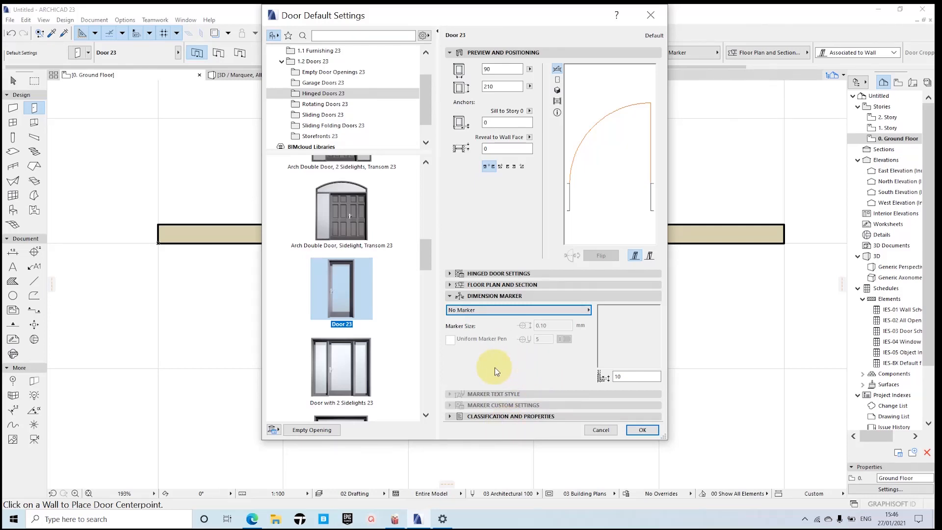
Step: Examine the door's classification, ID and categories, including the options for structural function and position
click(449, 417)
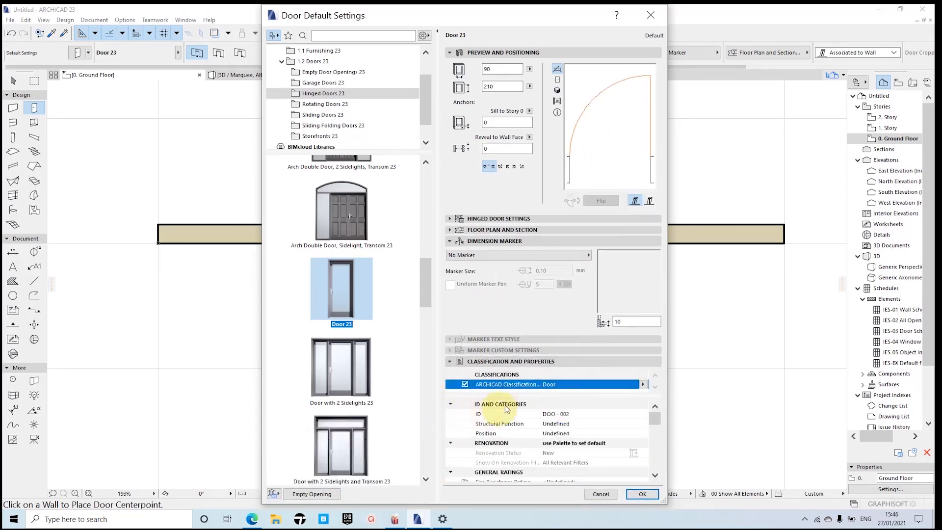
scroll(562, 403, down, 10)
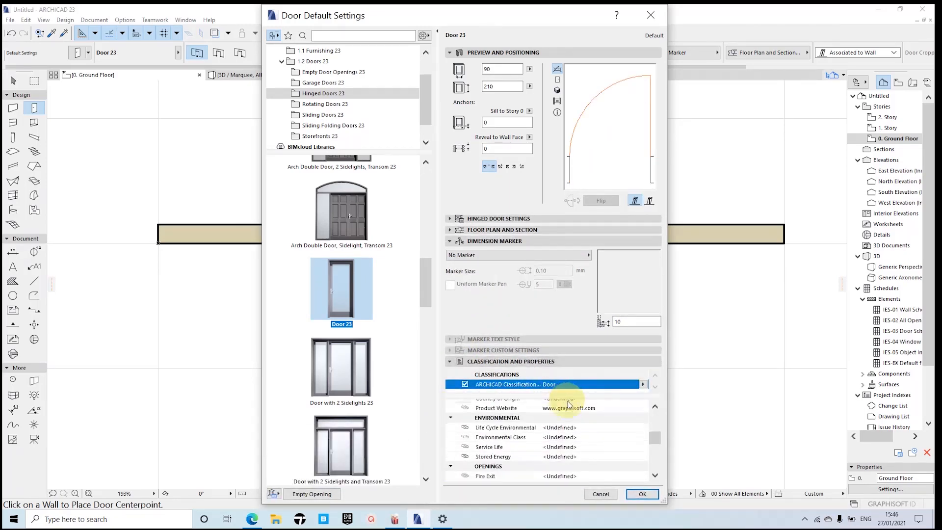
scroll(575, 403, up, 10)
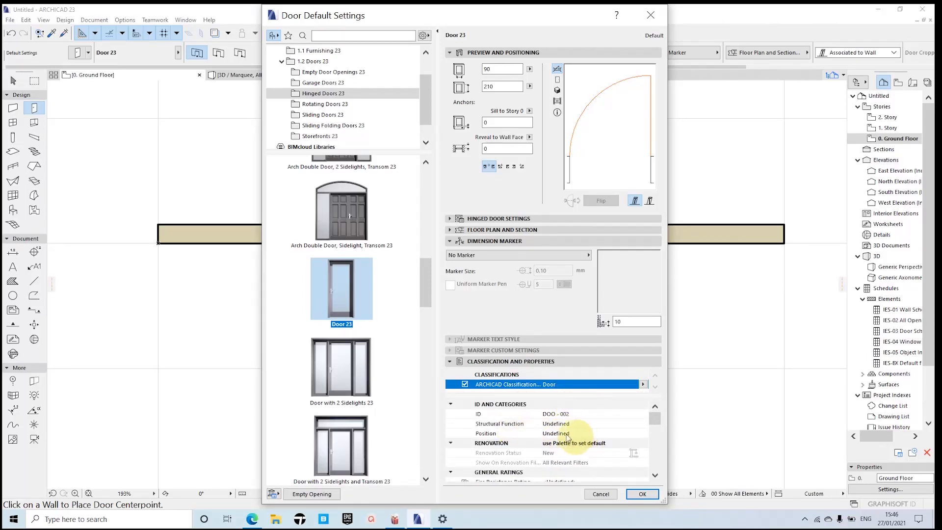
click(555, 424)
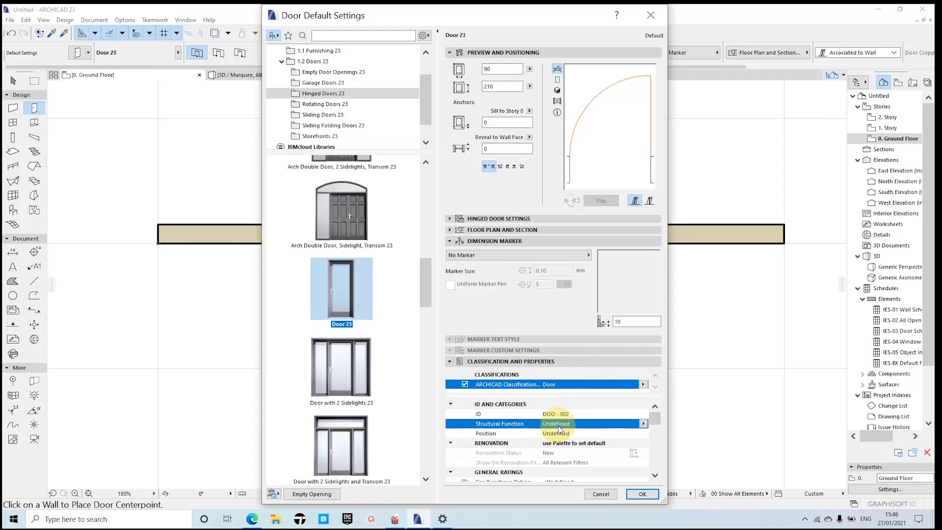
click(643, 424)
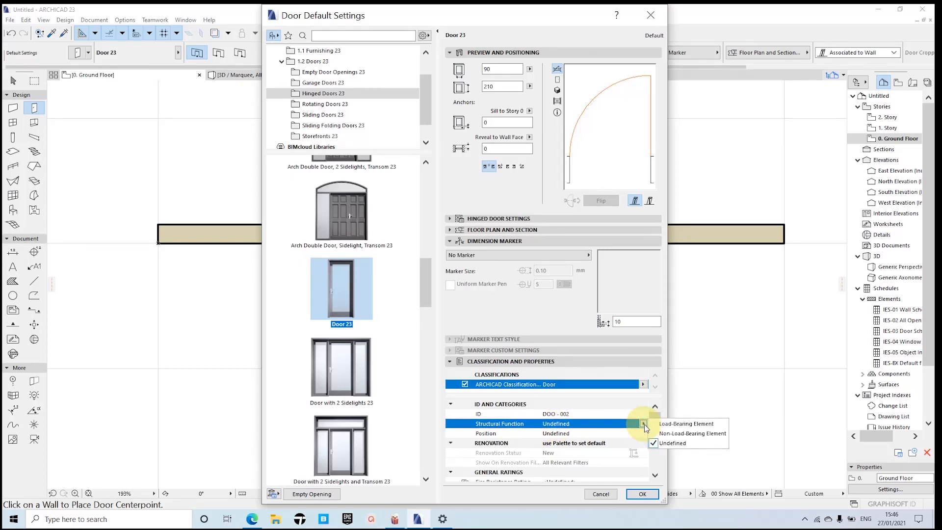
click(644, 424)
click(596, 432)
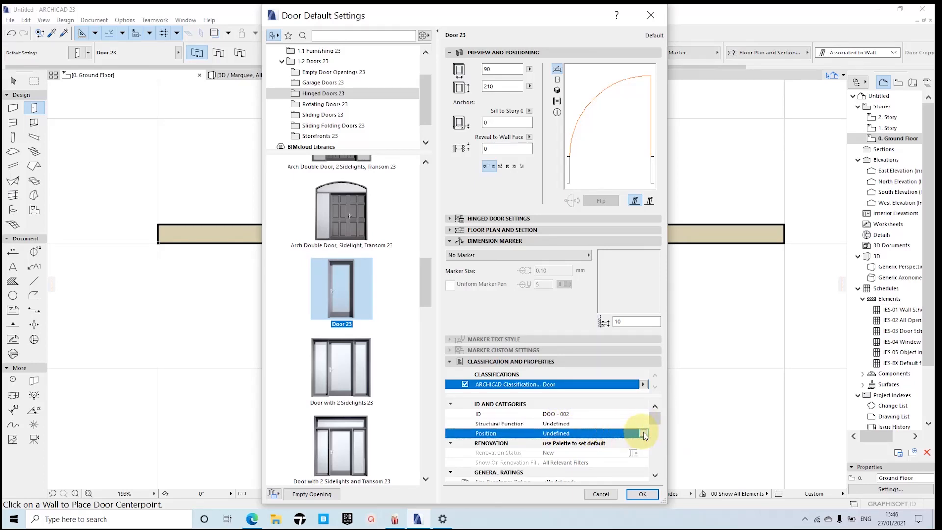
click(643, 433)
click(643, 433)
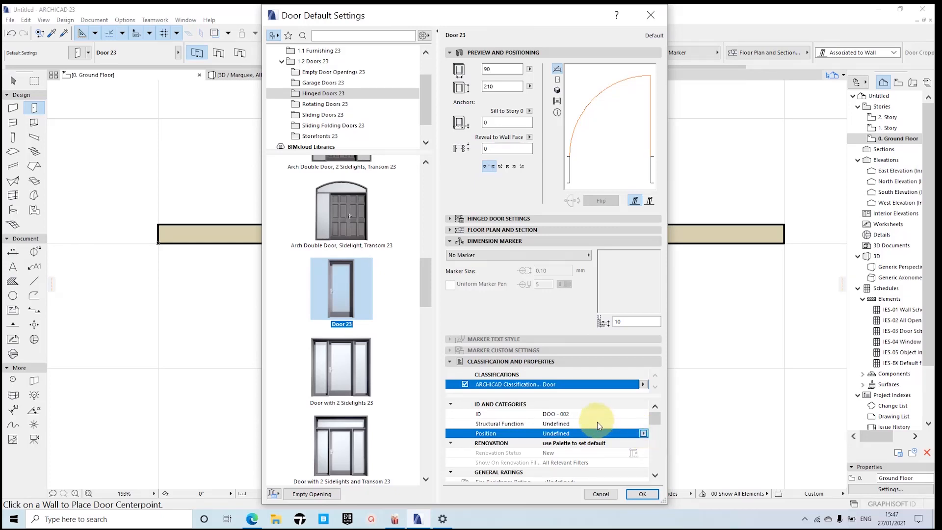
Step: Examine the door's remaining properties, from general ratings, product info and manufacturing through environmental, openings and glazing to the IFC properties
scroll(597, 424, down, 2)
scroll(598, 425, down, 3)
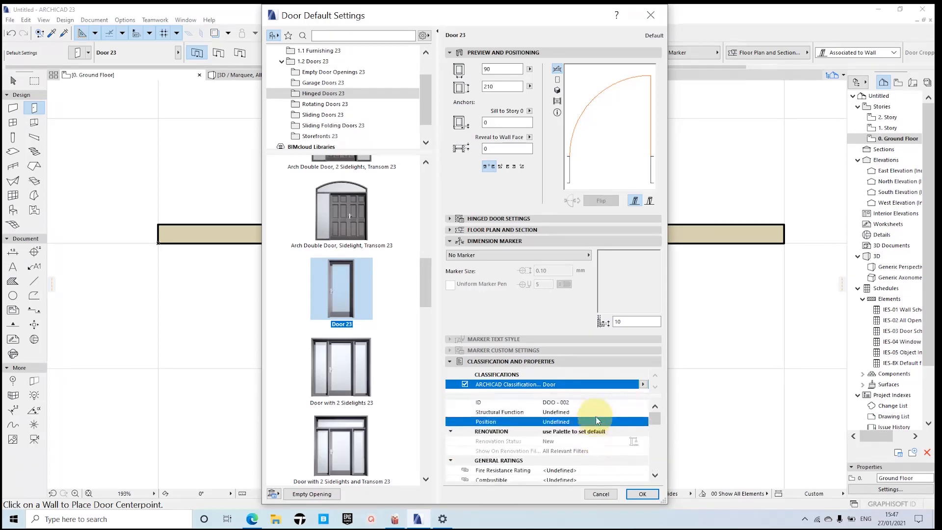
scroll(603, 420, down, 2)
scroll(603, 416, up, 5)
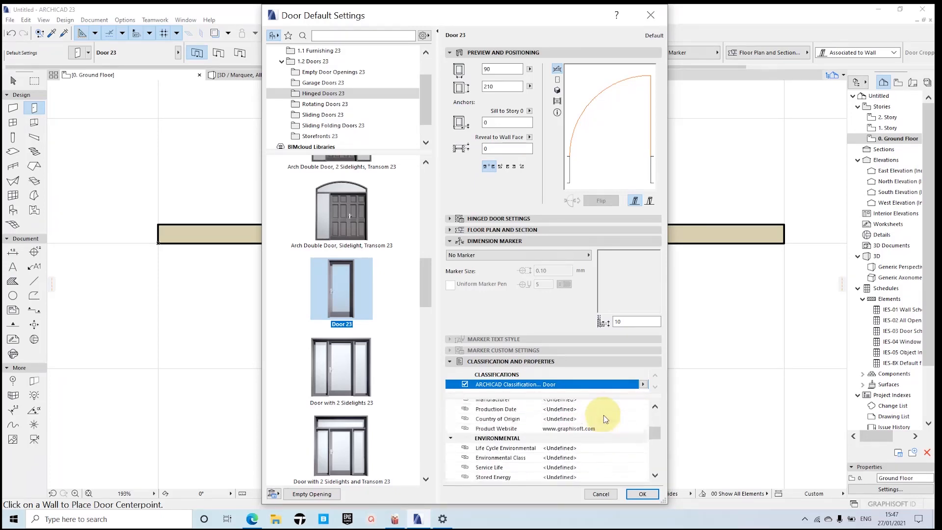
scroll(603, 414, up, 2)
scroll(602, 413, down, 3)
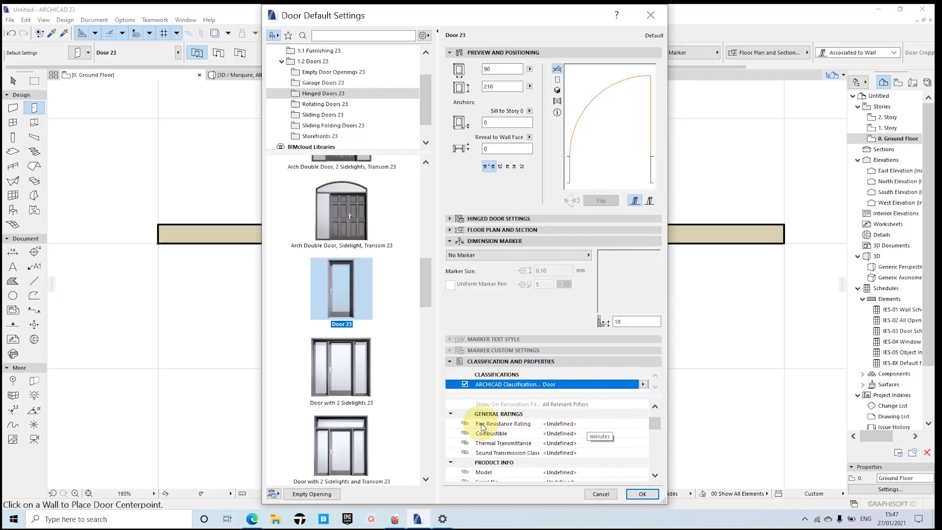
scroll(523, 425, down, 3)
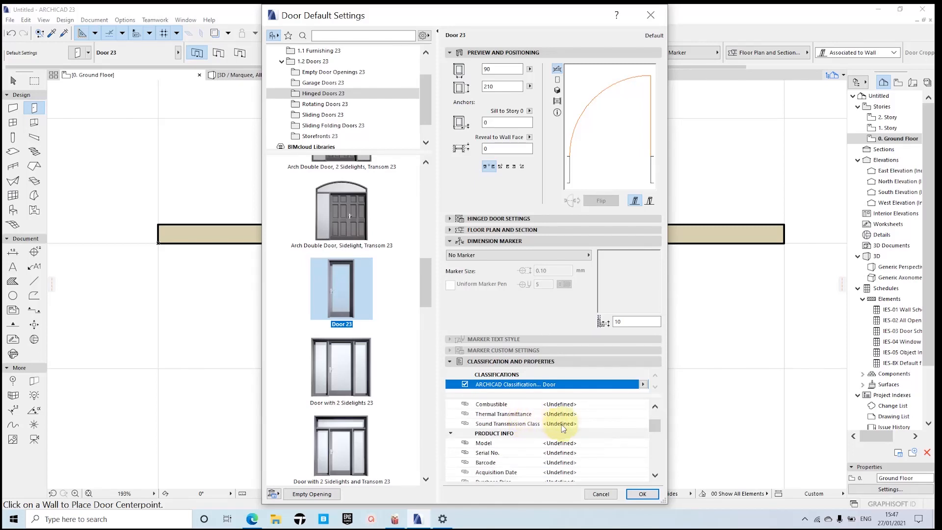
scroll(548, 418, down, 3)
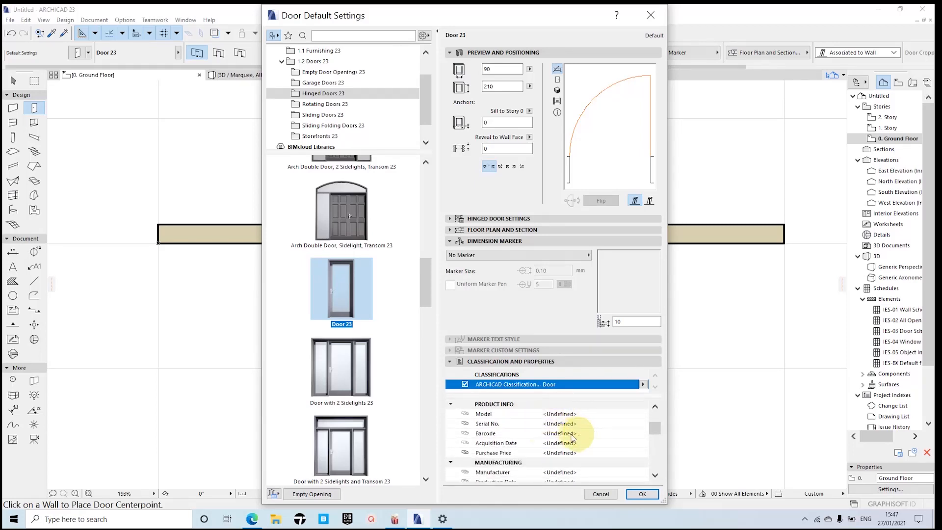
scroll(502, 413, down, 3)
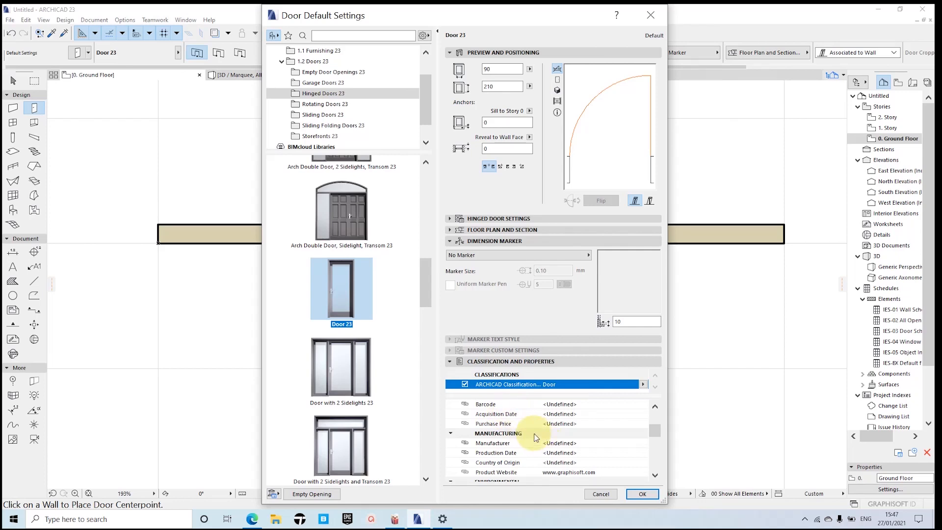
scroll(530, 430, down, 3)
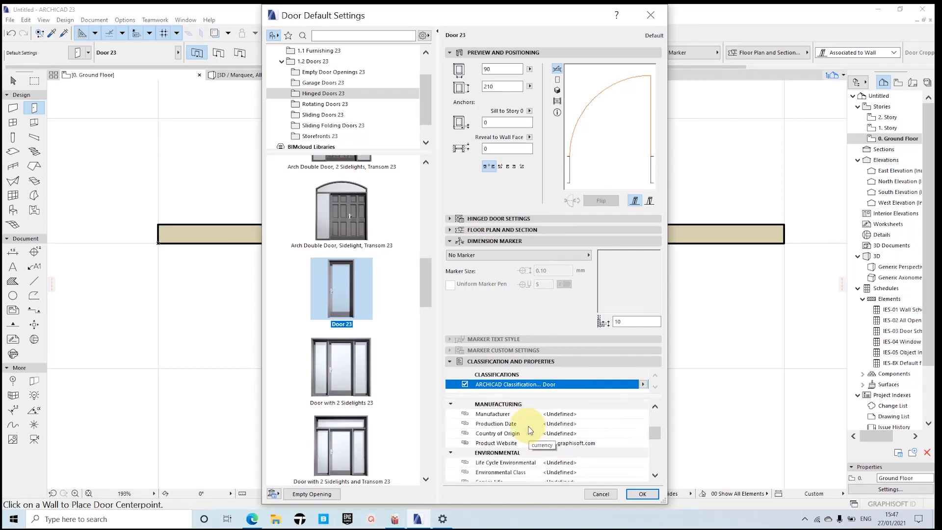
scroll(530, 430, down, 9)
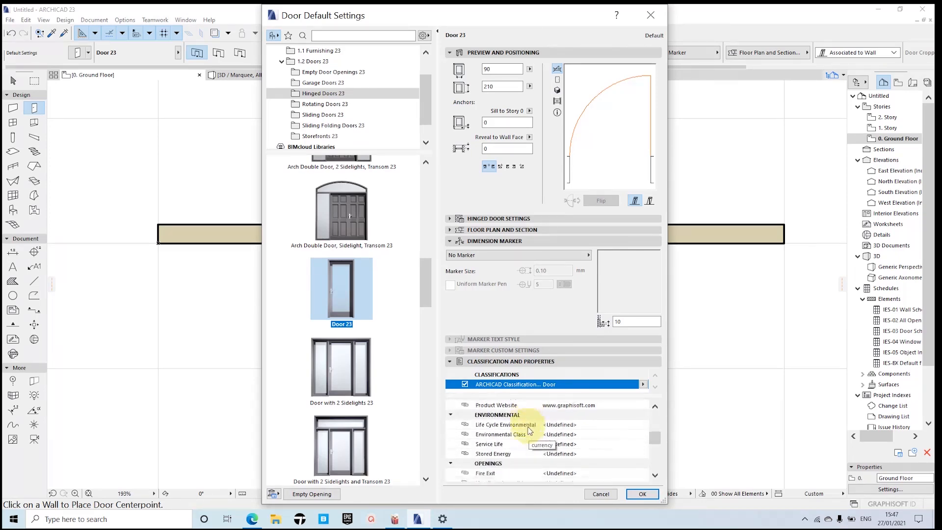
scroll(530, 430, down, 3)
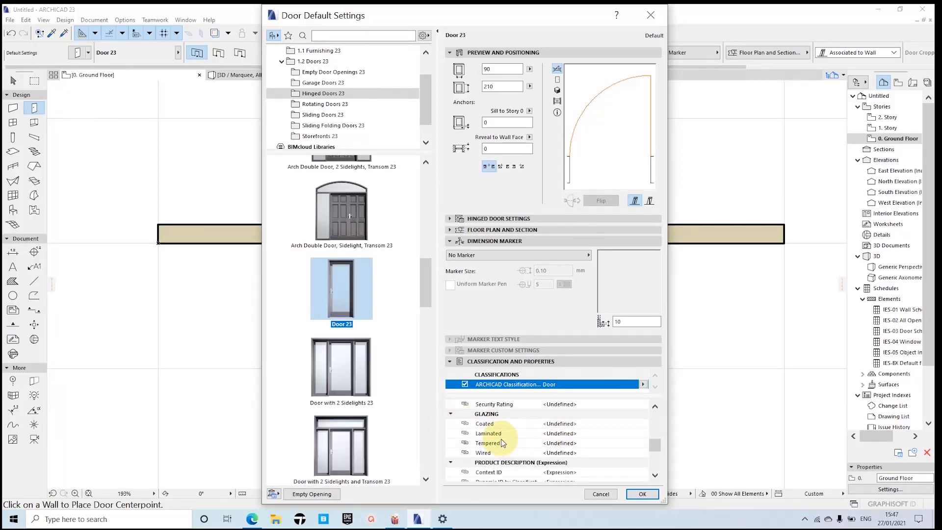
scroll(516, 429, down, 3)
scroll(516, 428, down, 5)
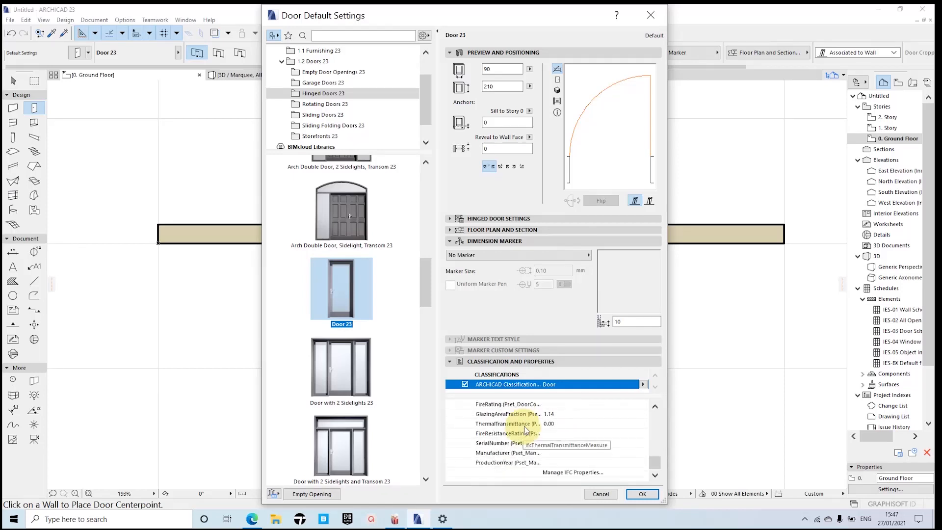
scroll(540, 434, up, 6)
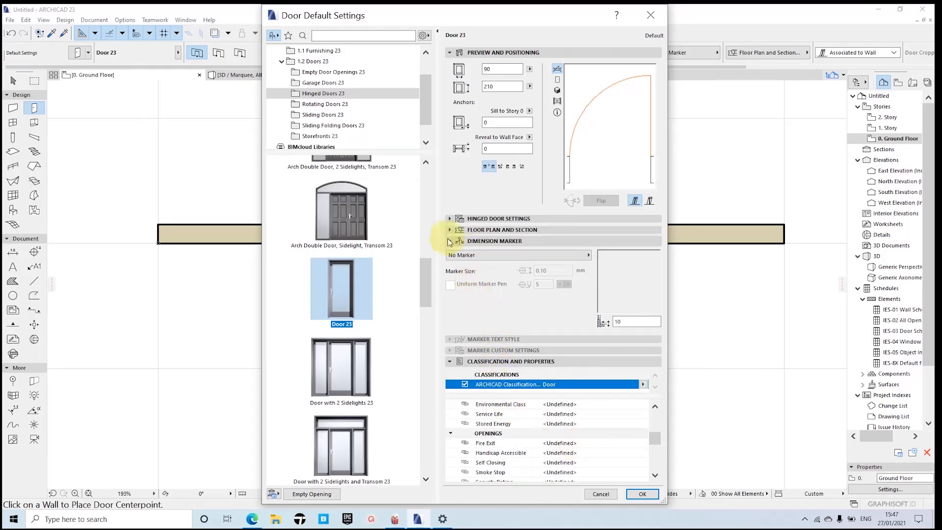
Step: Keep Door 23 as the chosen hinged door and accept its default settings
scroll(357, 290, up, 3)
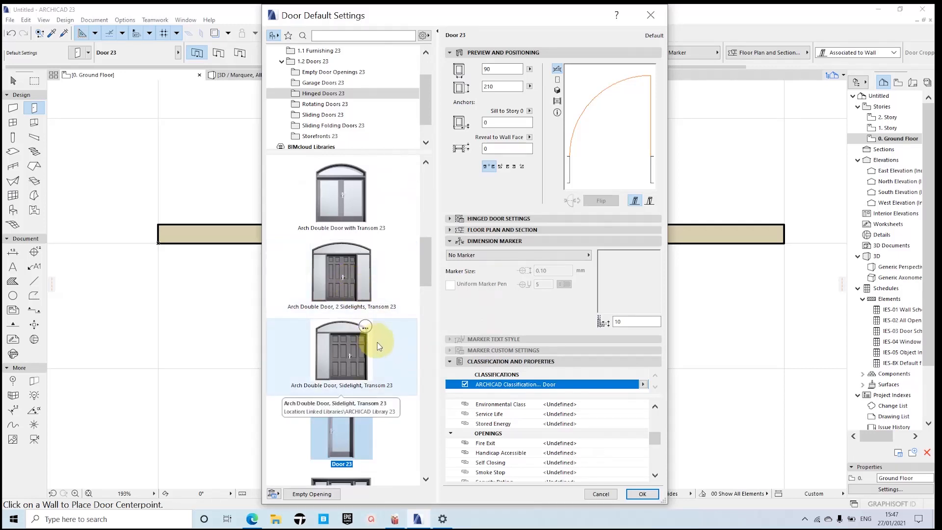
scroll(378, 347, down, 2)
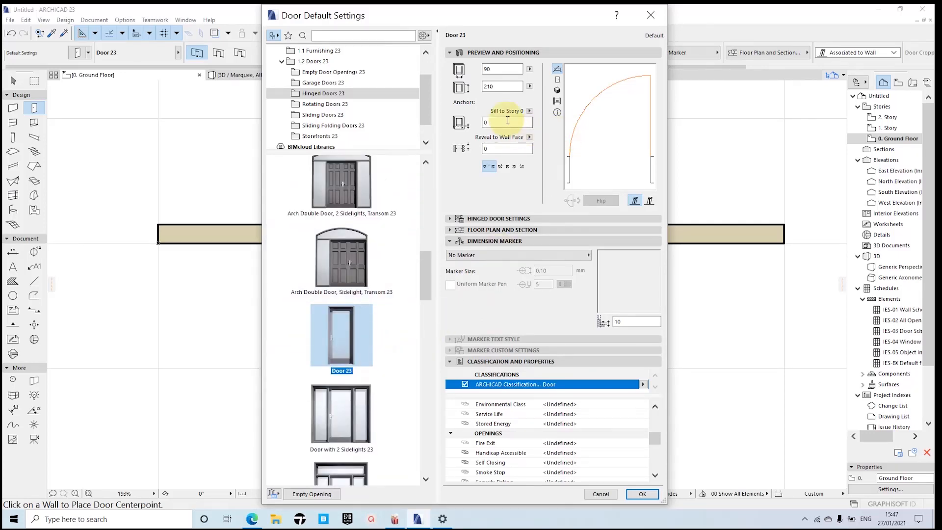
click(642, 494)
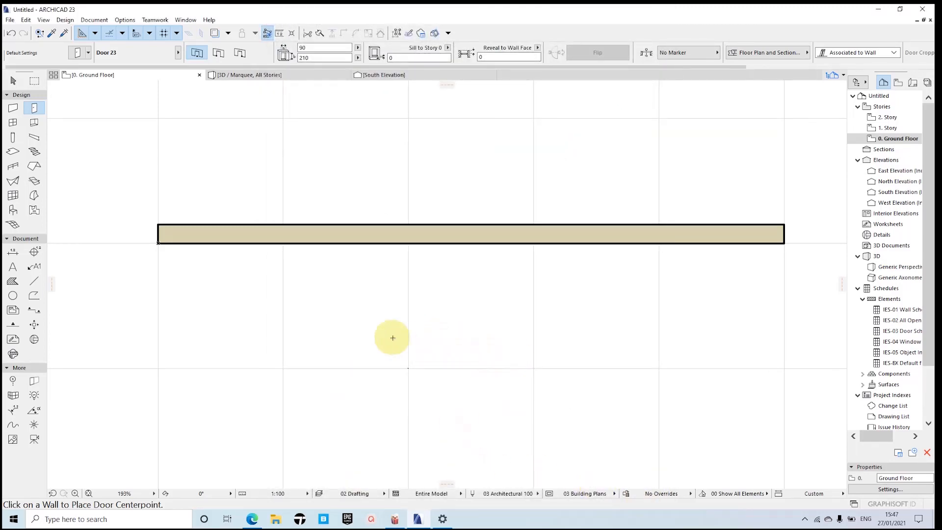
Step: Place Door 23 in the left part of the horizontal wall, opening toward the wall's lower side and hinged at its left jamb
middle_drag(399, 335, 432, 334)
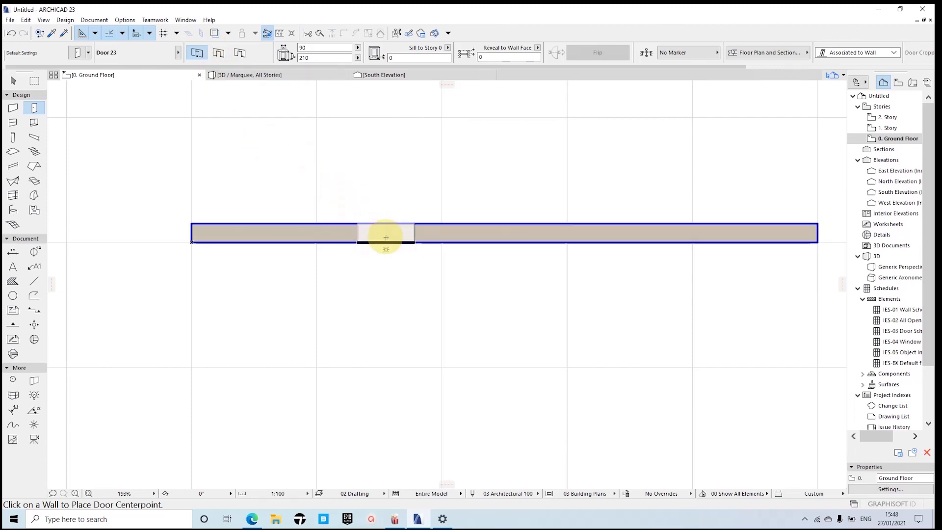
middle_drag(400, 229, 333, 222)
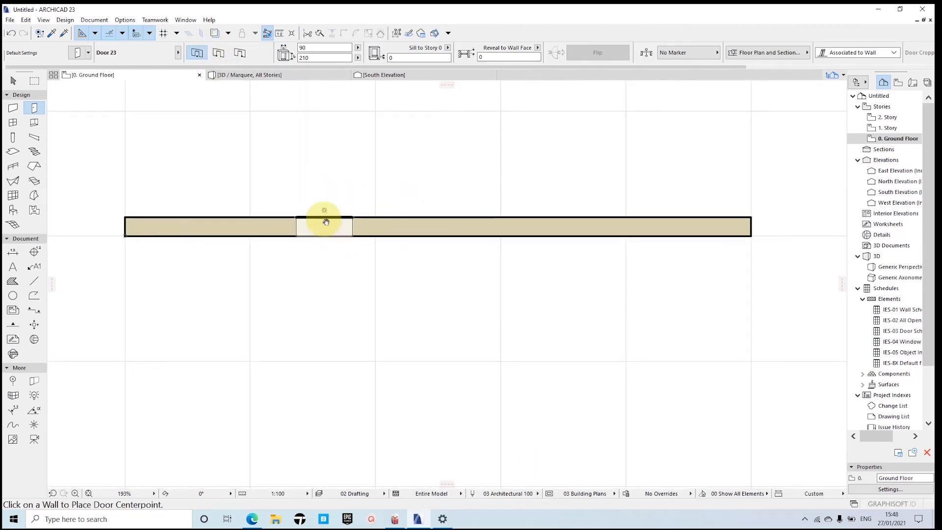
click(308, 222)
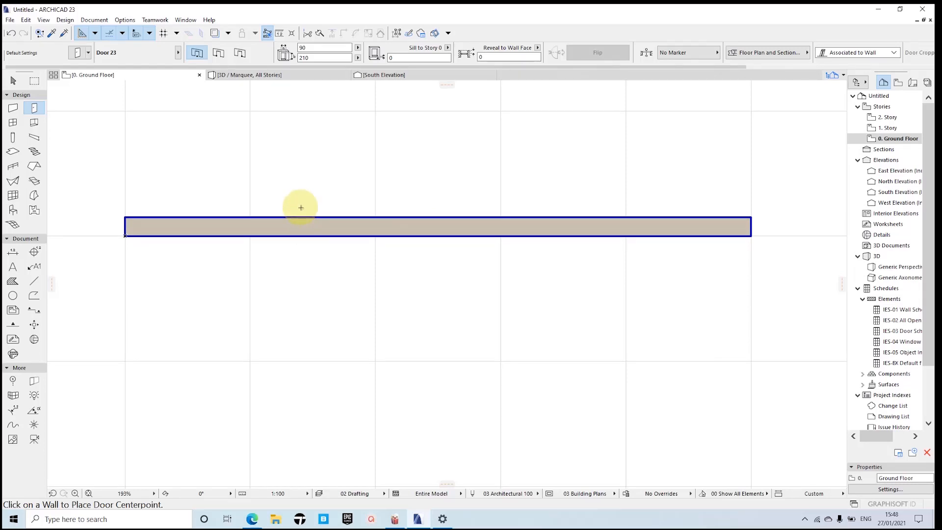
click(300, 231)
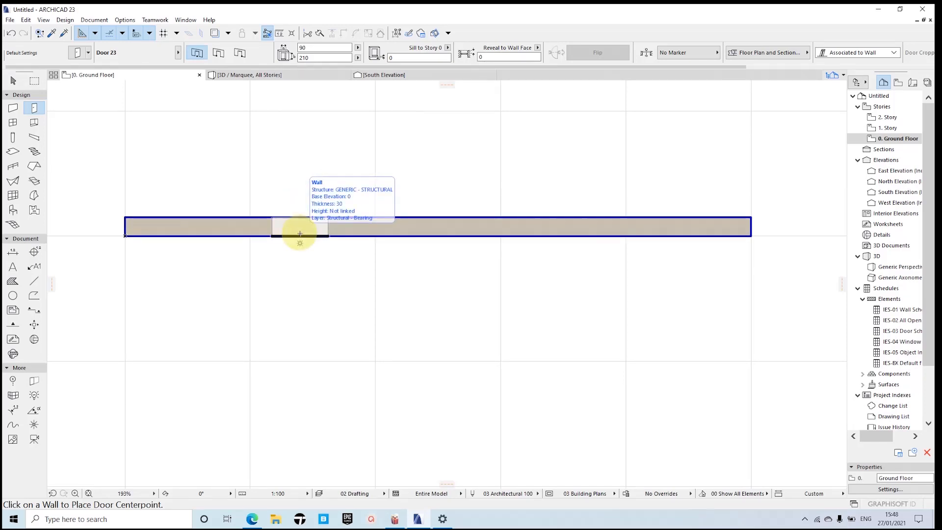
scroll(300, 233, up, 2)
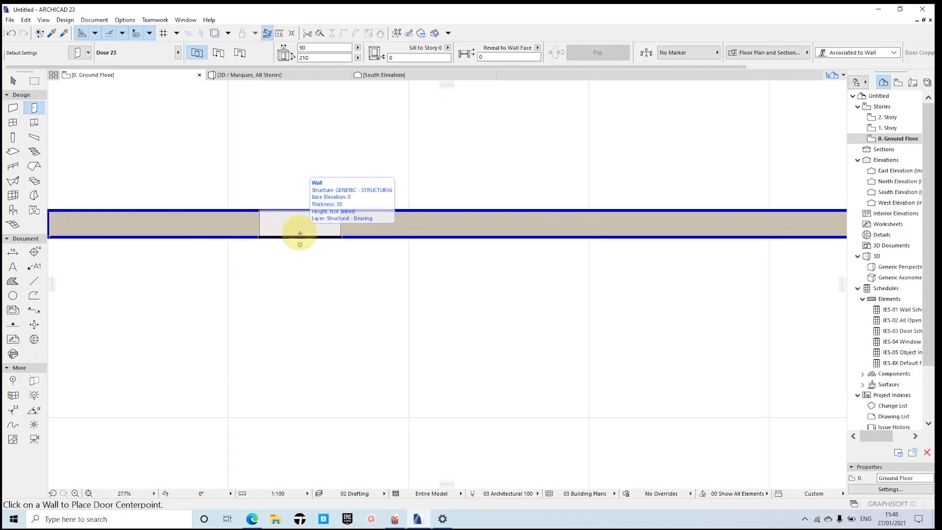
scroll(300, 234, down, 1)
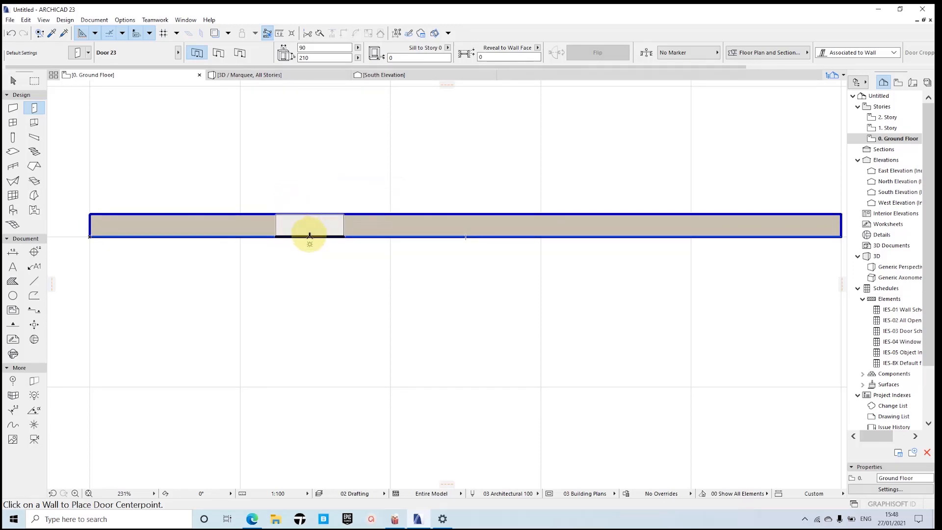
click(310, 234)
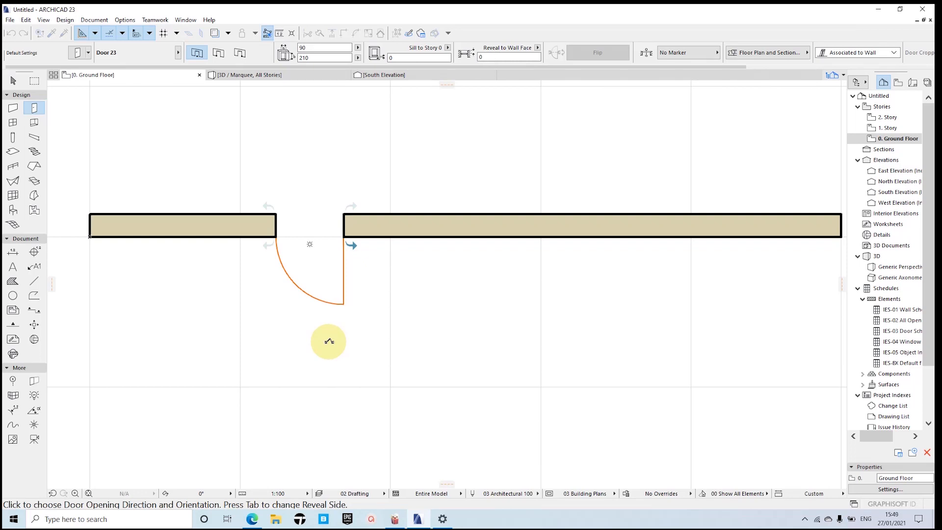
scroll(330, 344, down, 3)
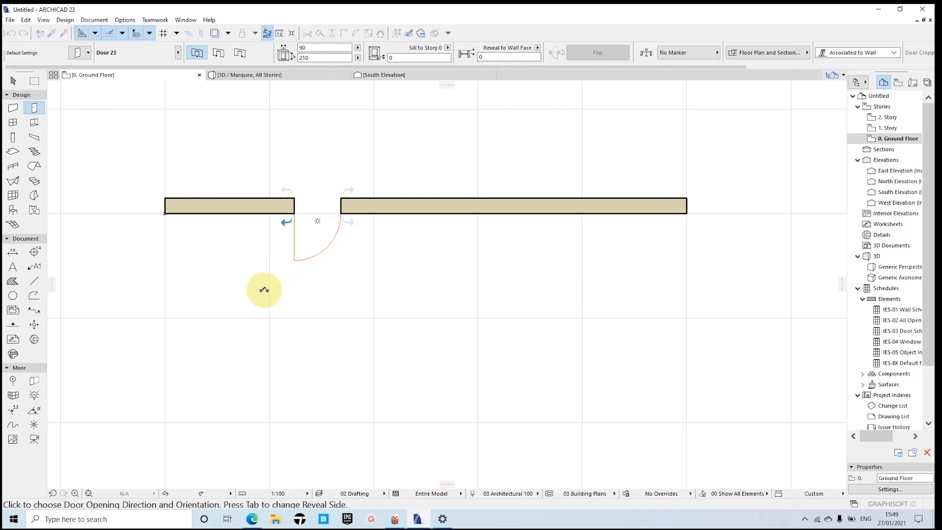
click(291, 298)
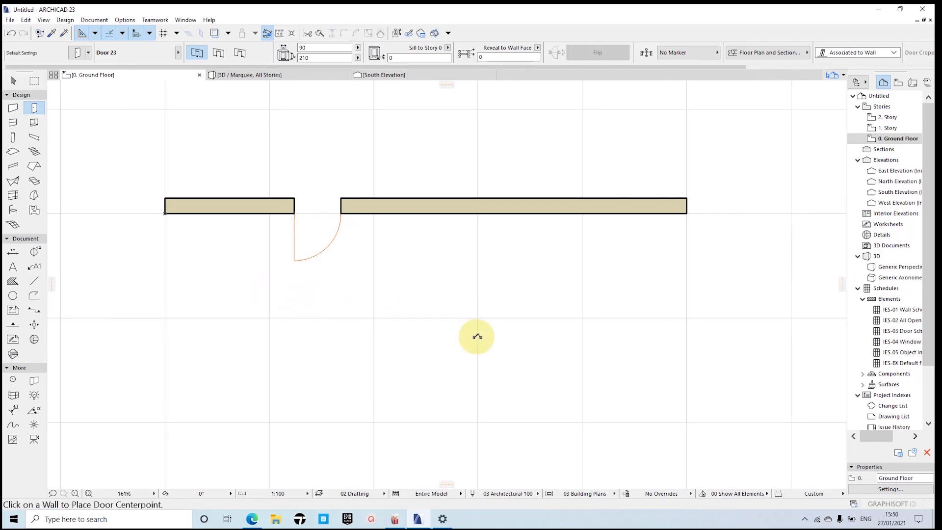
scroll(295, 255, up, 3)
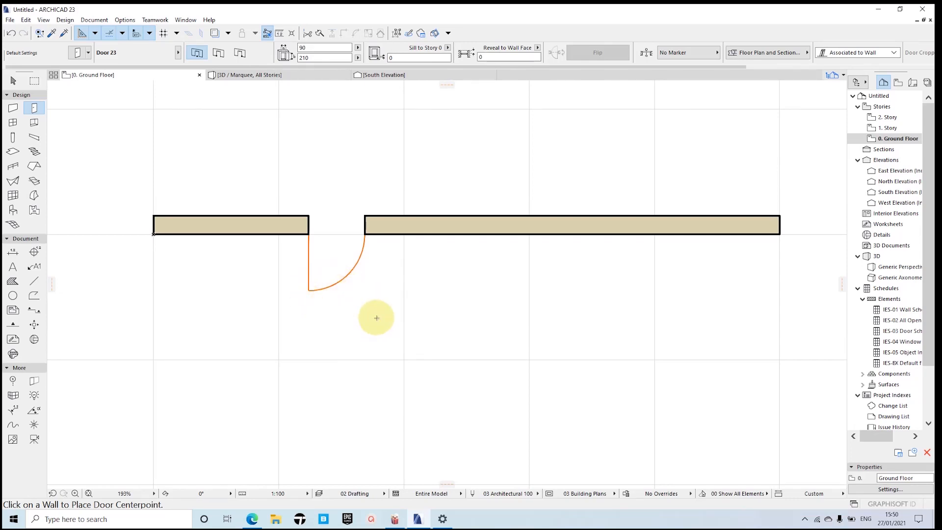
scroll(377, 317, down, 2)
scroll(330, 280, up, 4)
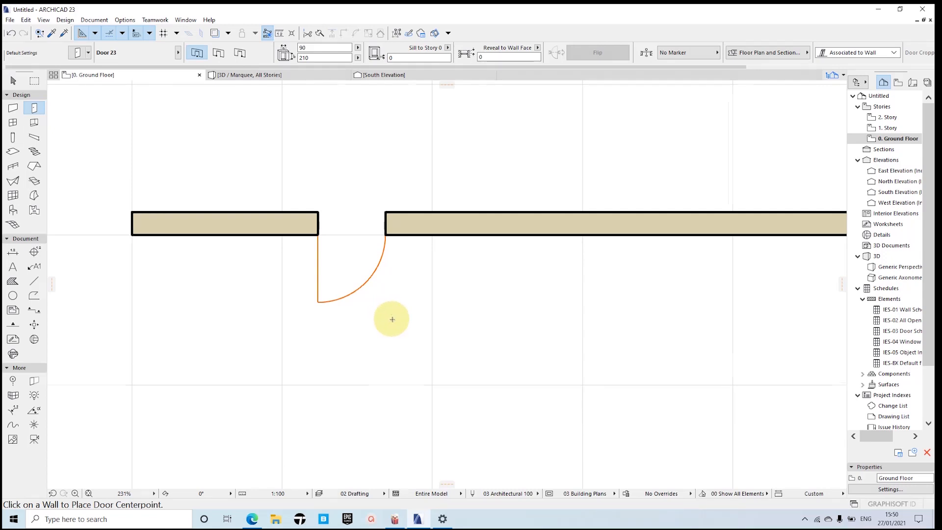
middle_drag(392, 319, 367, 292)
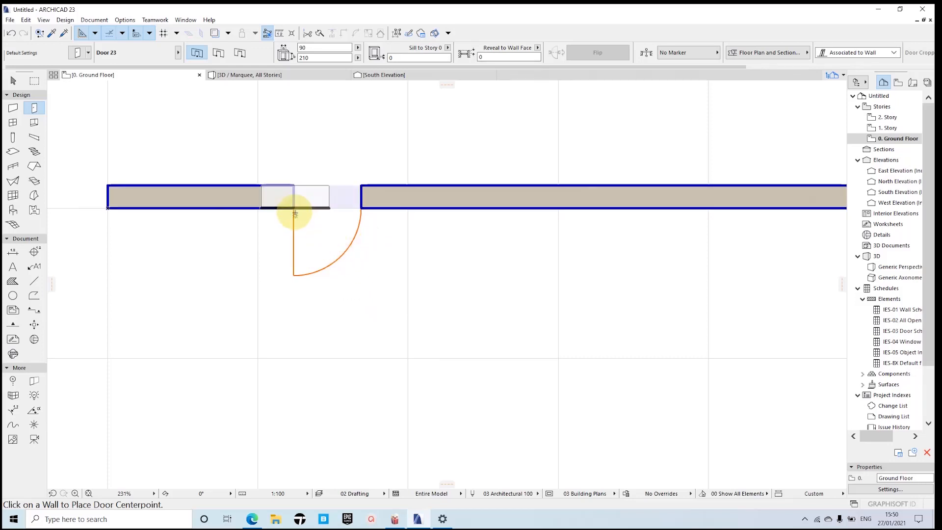
middle_drag(328, 215, 373, 226)
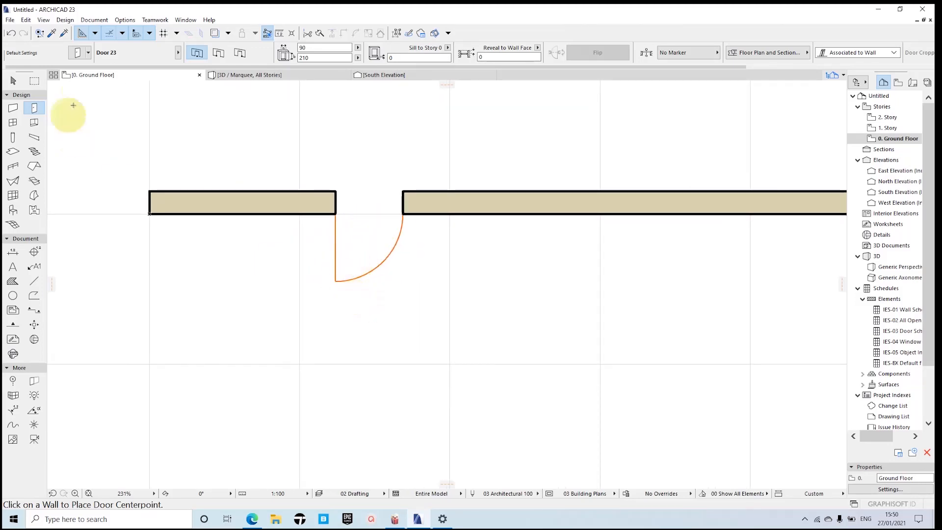
Step: In the Model View Options for 03 Building Plans, set the door floor plan symbol to Full - Opened Leaf
click(95, 20)
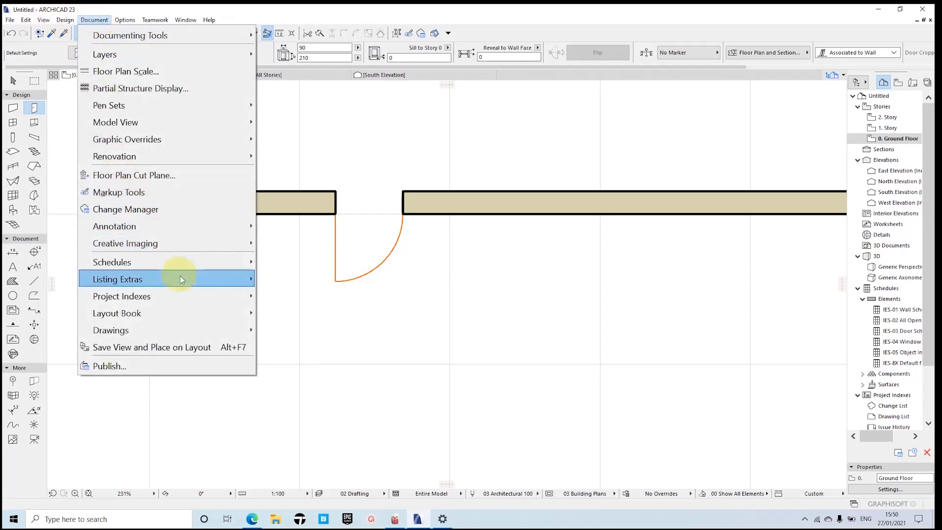
mouse_move(152, 119)
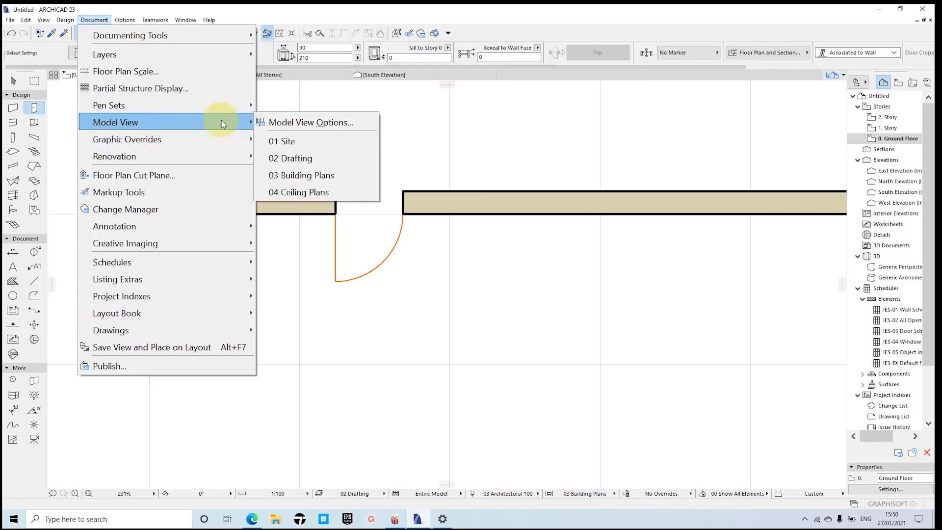
click(324, 121)
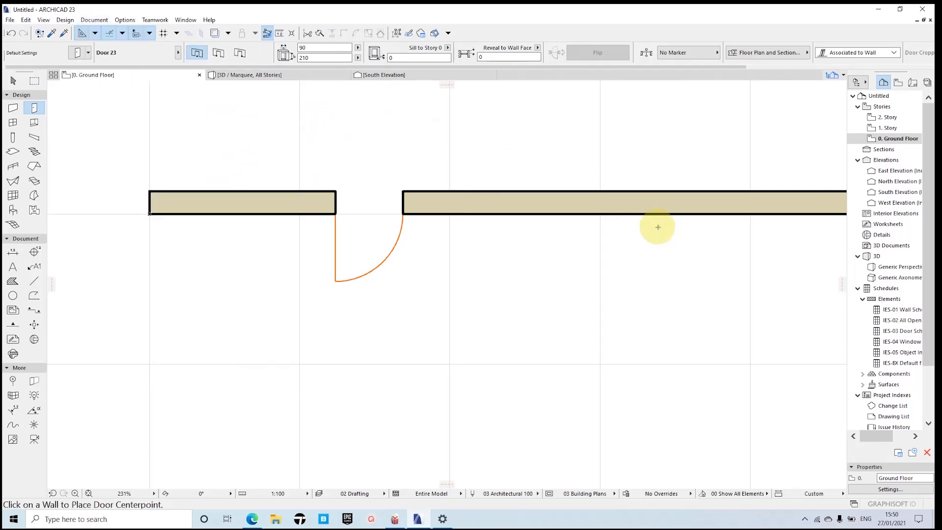
click(556, 192)
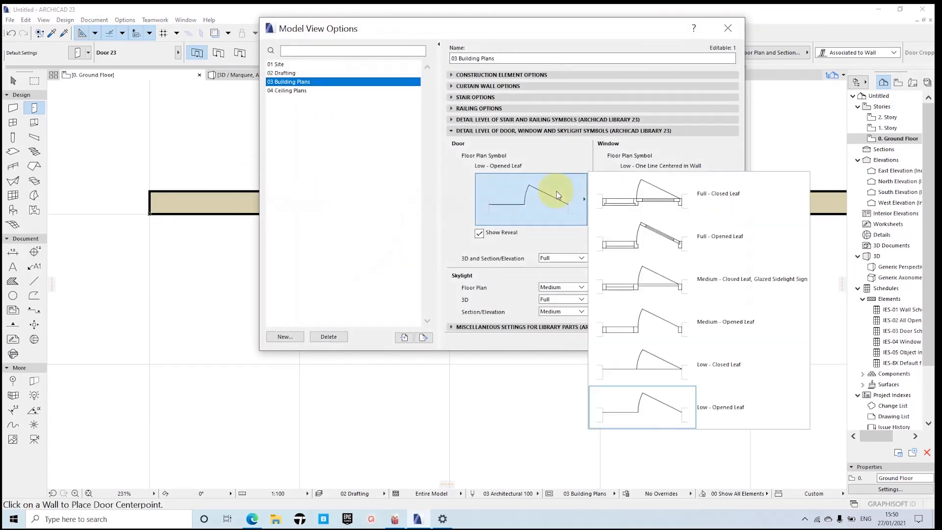
click(401, 166)
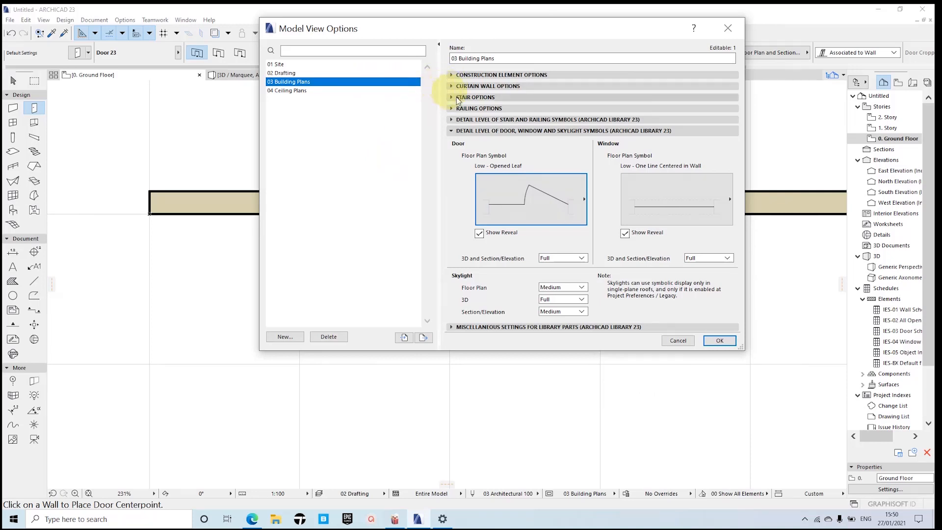
click(451, 131)
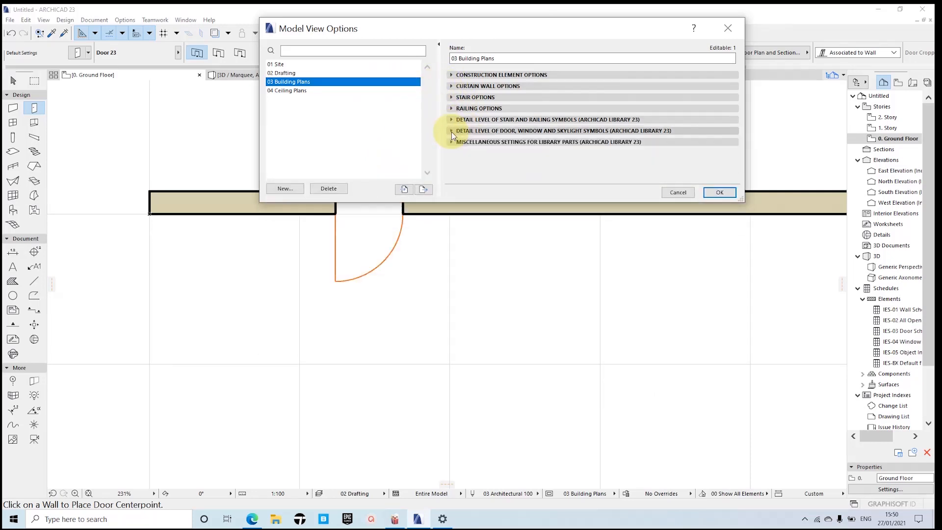
click(451, 131)
click(549, 207)
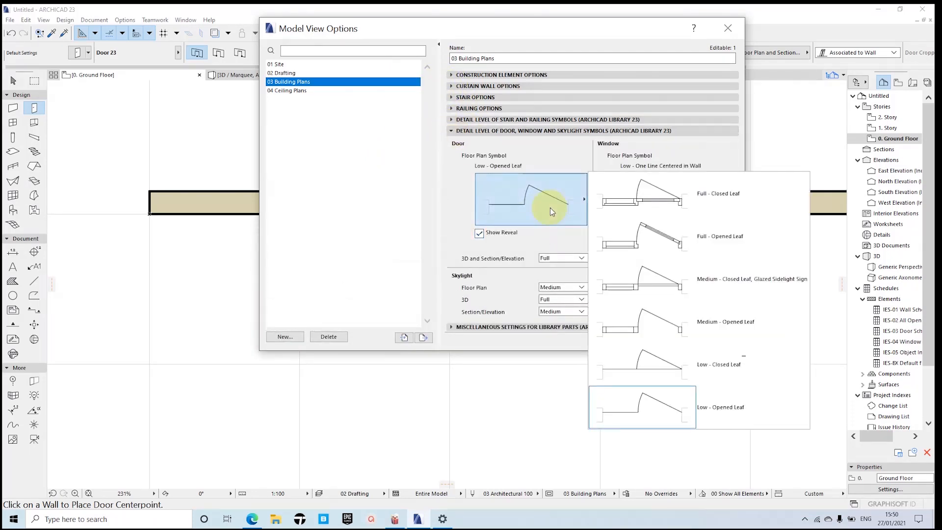
click(644, 240)
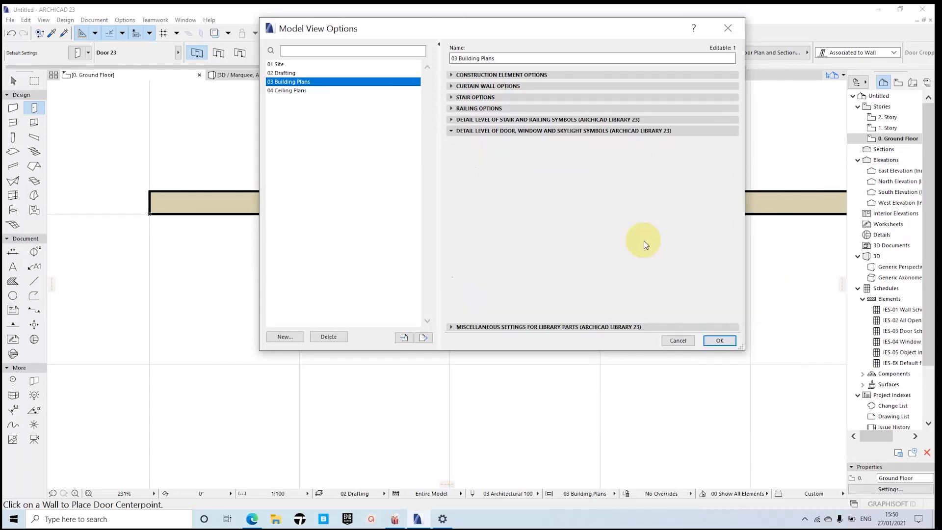
Step: Set the window floor plan symbol to Medium - with Glazing Line and apply the model view options
click(677, 214)
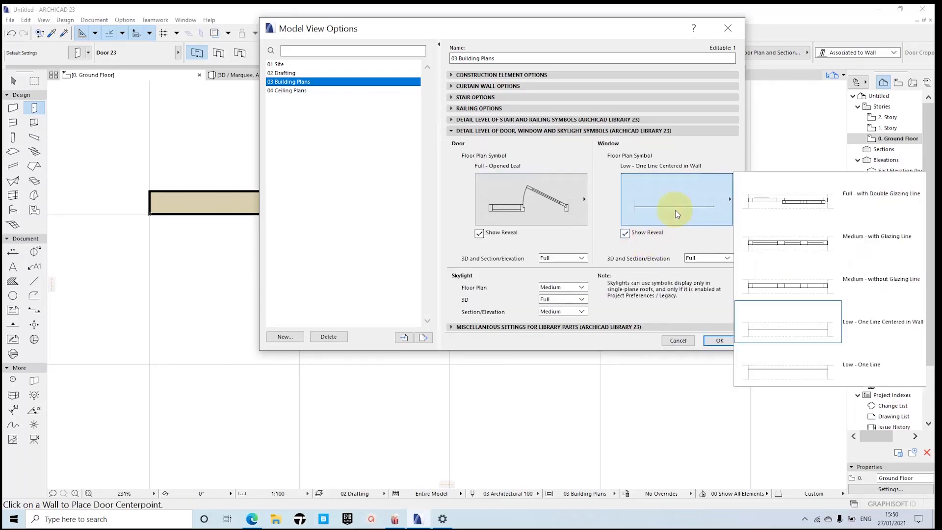
click(777, 248)
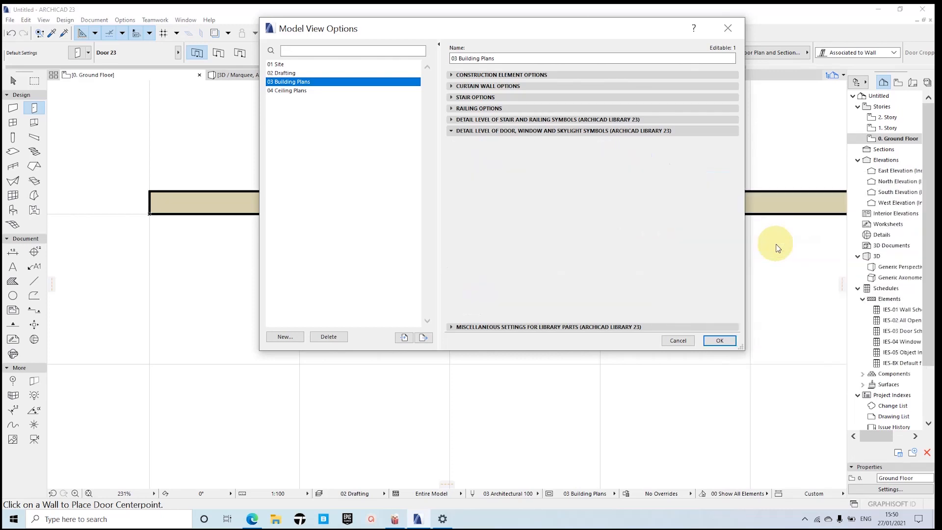
click(720, 340)
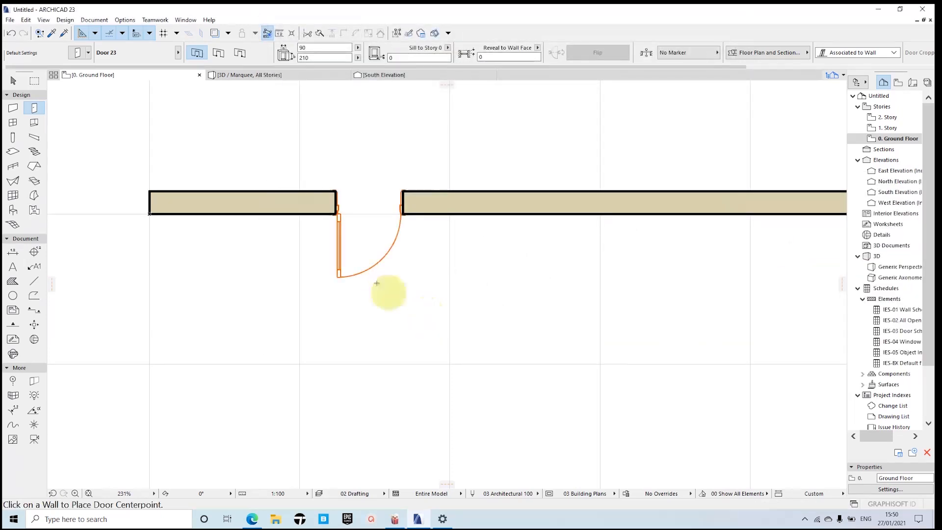
Step: Examine the placed door's floor plan symbol up close and leave the Door tool
scroll(352, 243, up, 1)
scroll(352, 244, up, 3)
scroll(353, 246, down, 3)
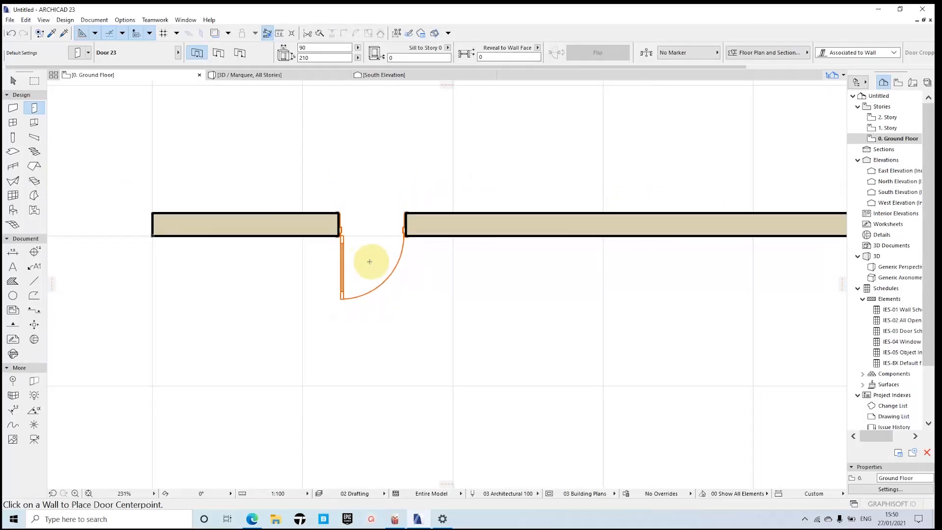
scroll(353, 260, up, 1)
scroll(361, 256, down, 3)
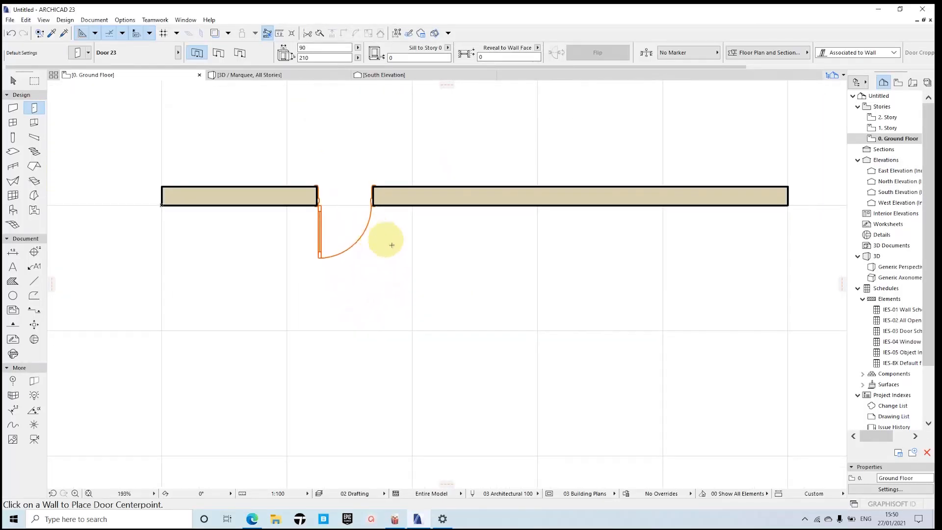
key(Escape)
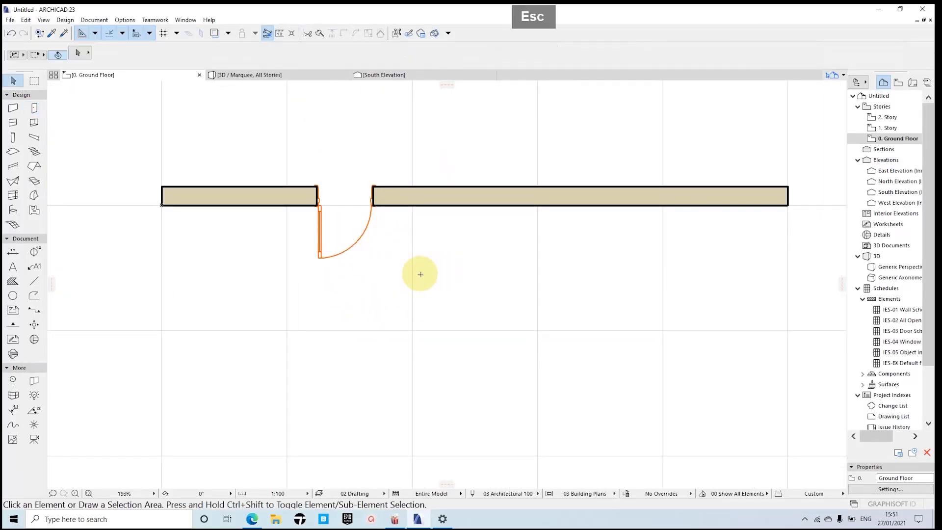
scroll(338, 246, down, 3)
scroll(361, 263, up, 6)
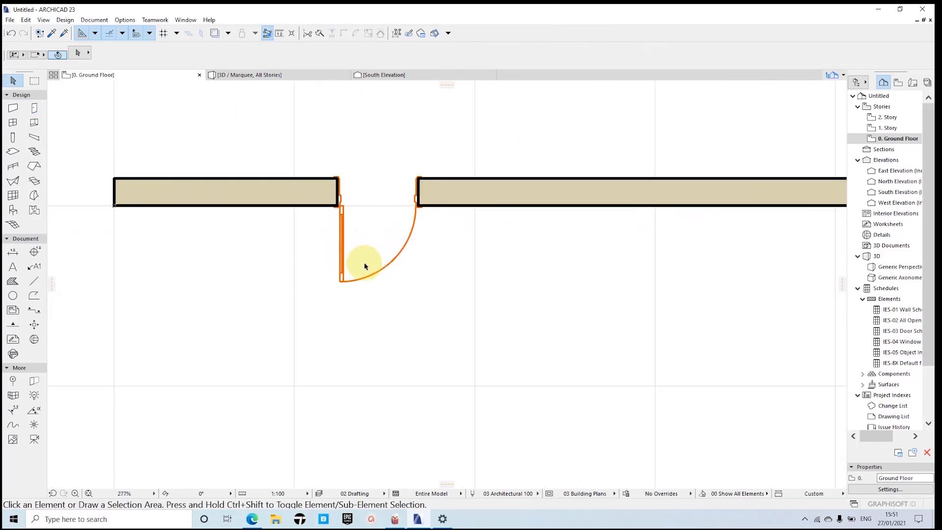
scroll(437, 265, down, 3)
middle_drag(458, 263, 419, 264)
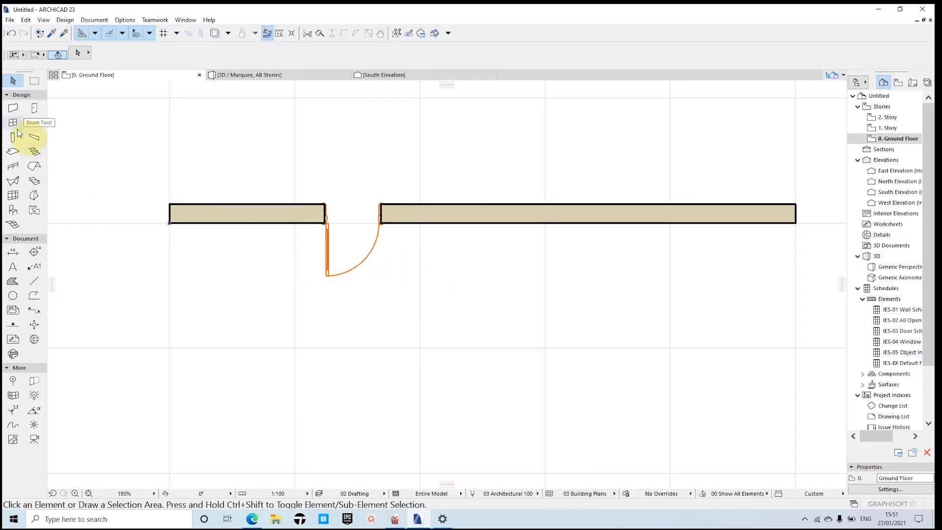
key(Escape)
key(Escape)
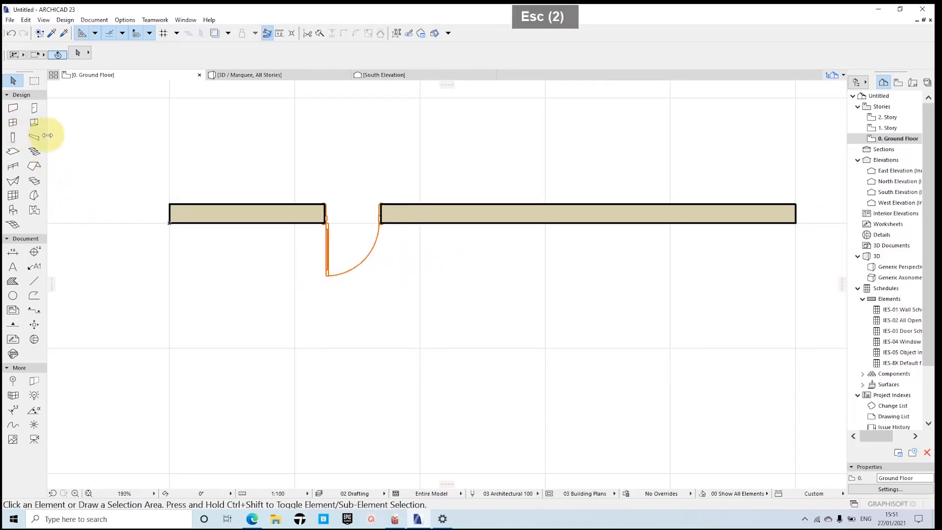
Step: Activate the Window tool, review the Window 23 default settings and accept them
click(13, 123)
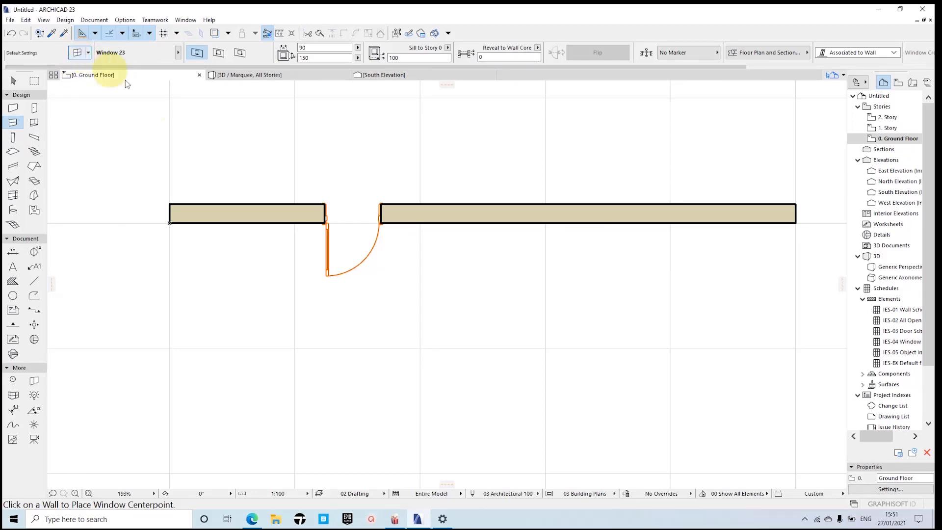
key(ctrl+t)
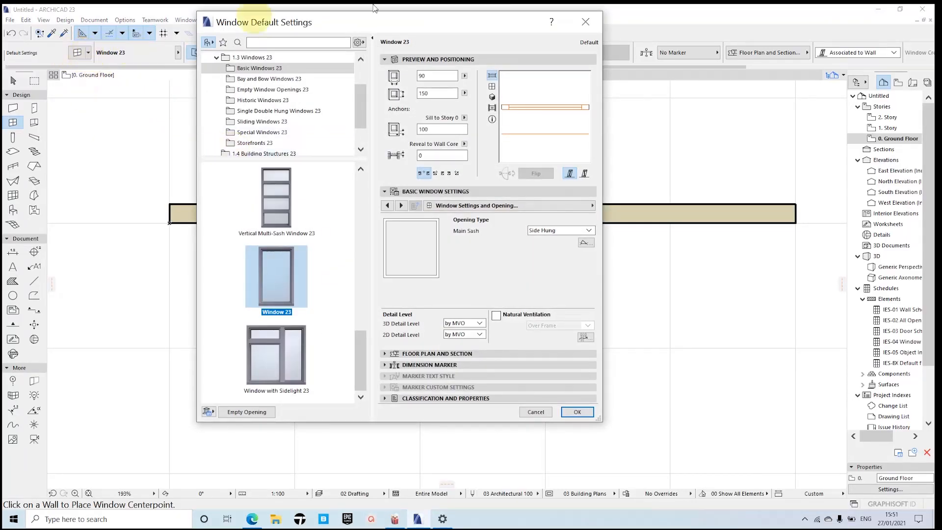
click(599, 22)
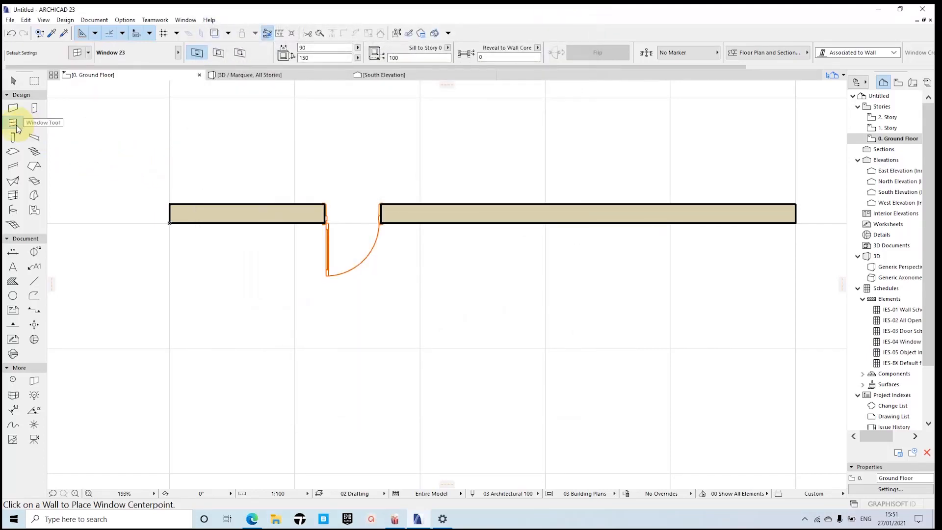
double_click(17, 125)
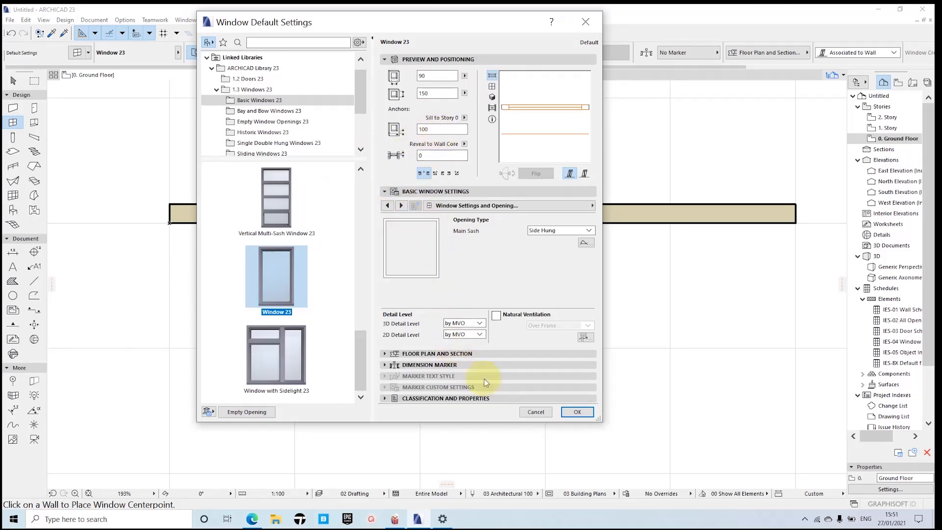
click(577, 412)
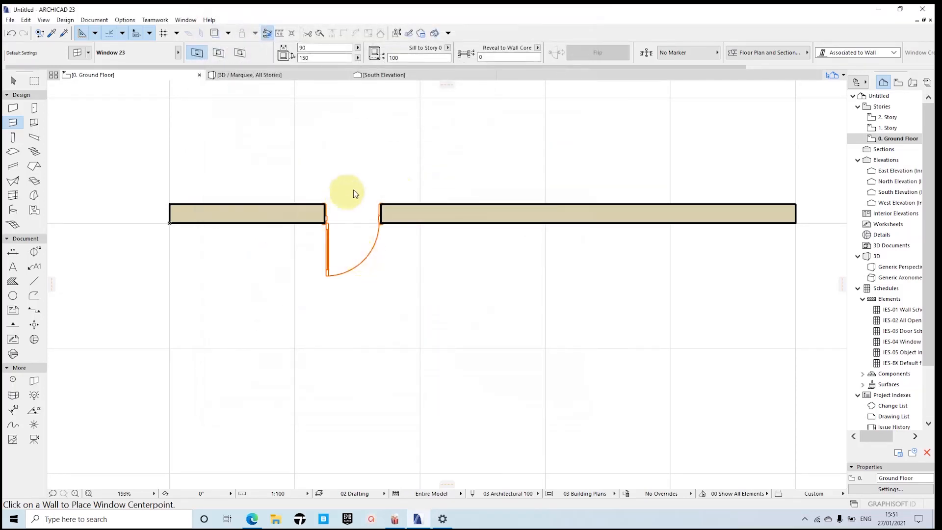
Step: Place a Window 23 in the wall segment just right of the door, with its opening direction toward the door's swing side
click(461, 215)
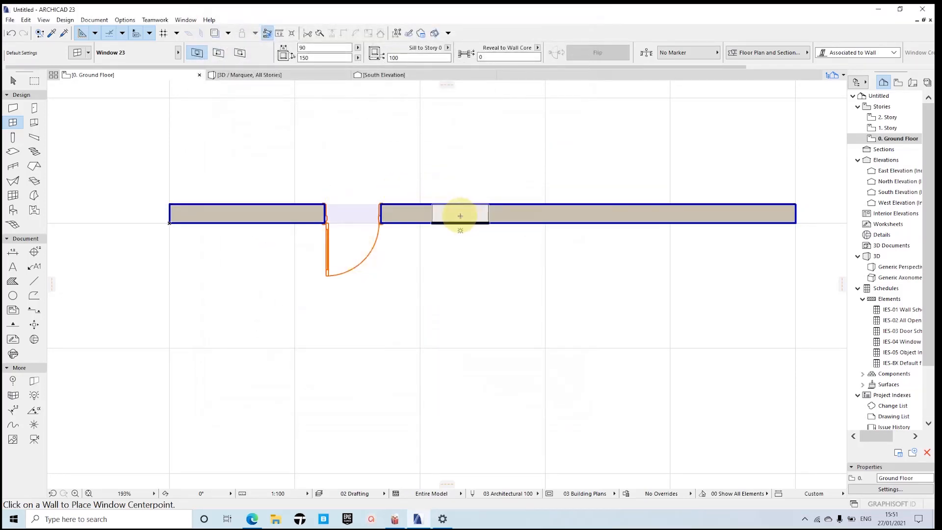
click(460, 216)
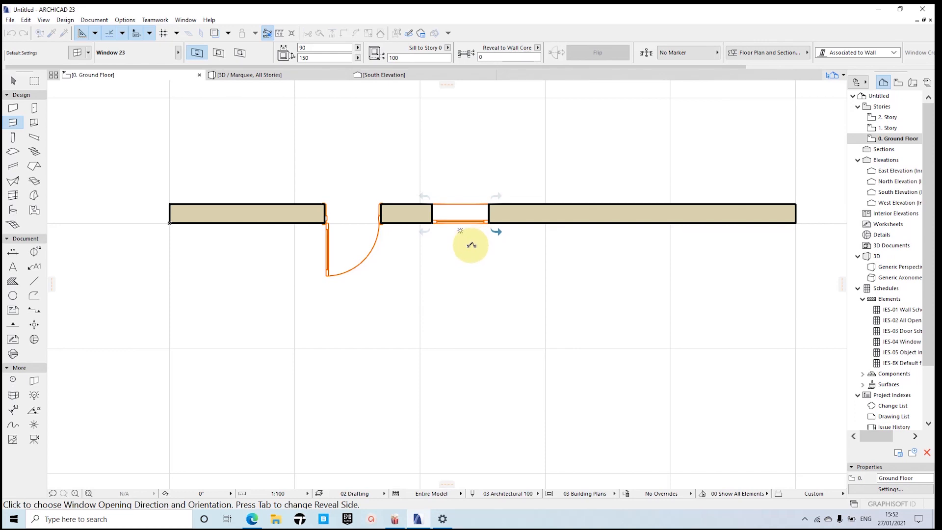
click(474, 249)
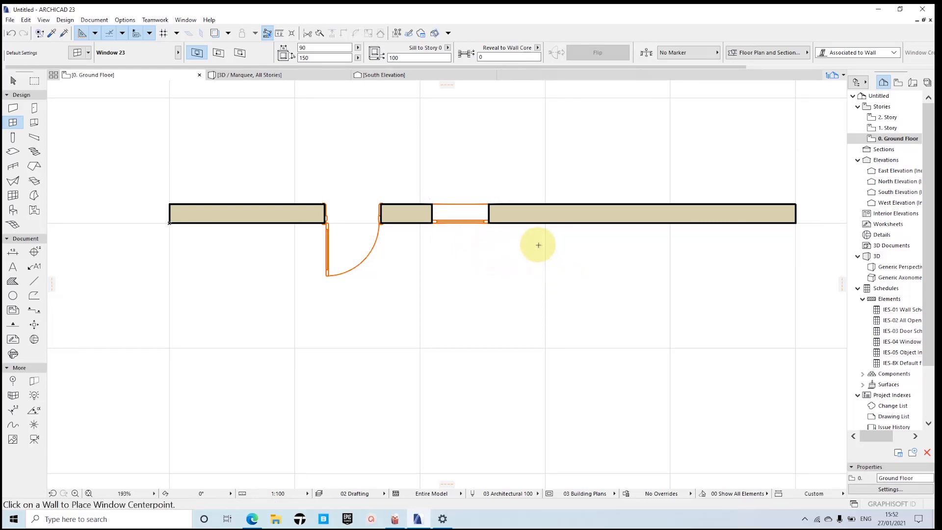
middle_drag(487, 235, 460, 235)
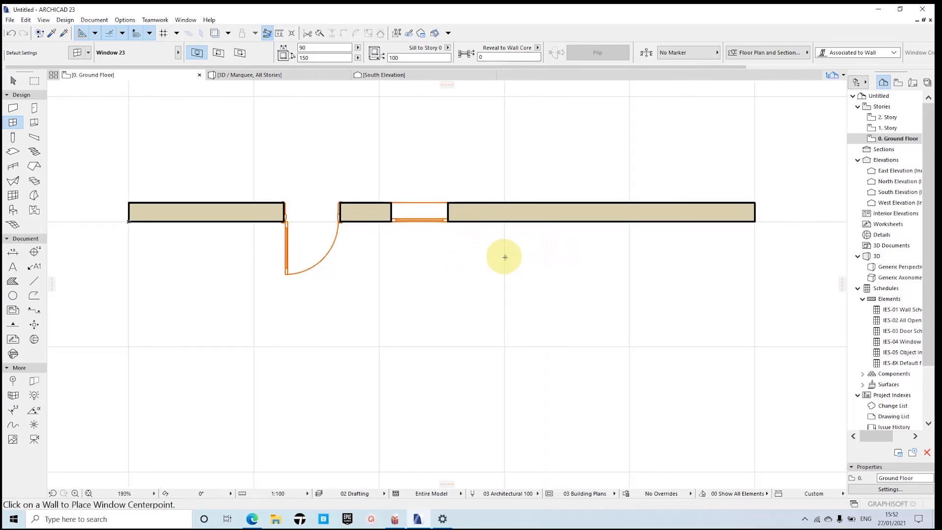
scroll(507, 255, down, 1)
middle_drag(498, 258, 490, 231)
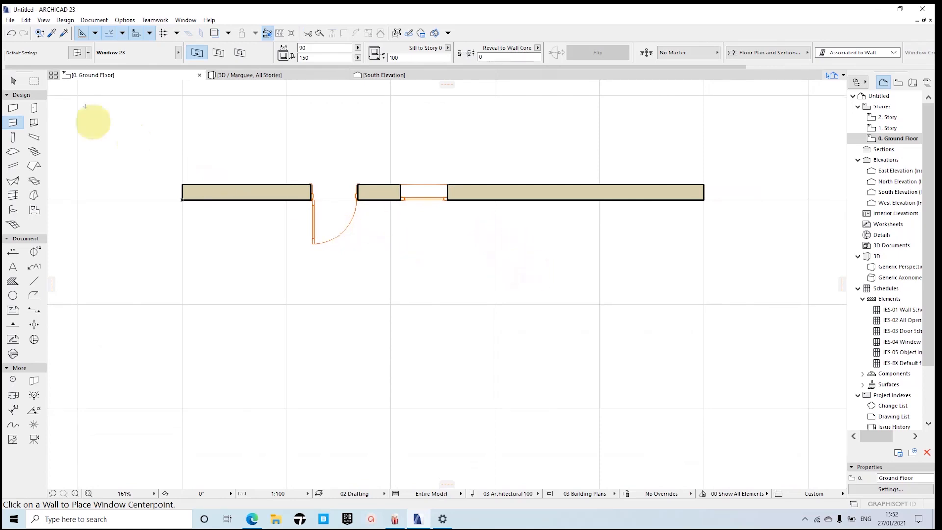
Step: Enclose the whole wall with its door and window in a rectangular marquee and show the marquee content in 3D
click(35, 82)
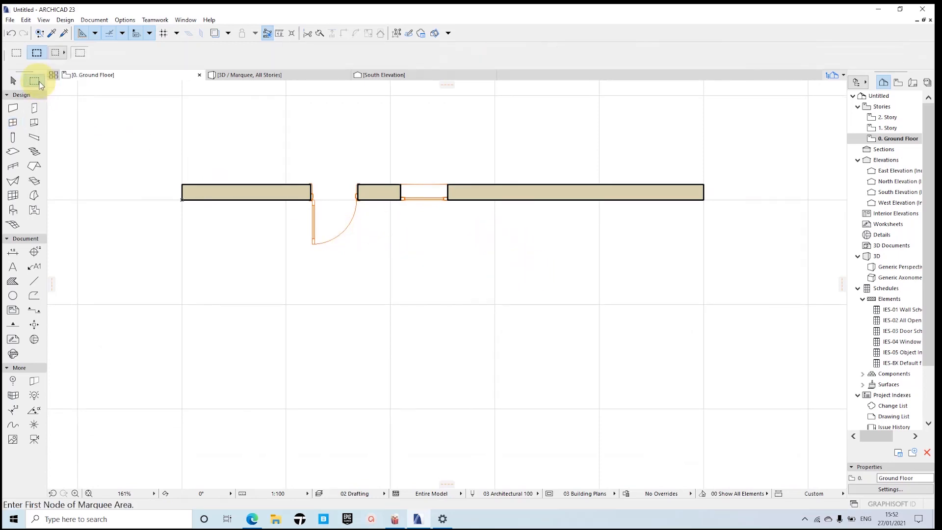
click(149, 142)
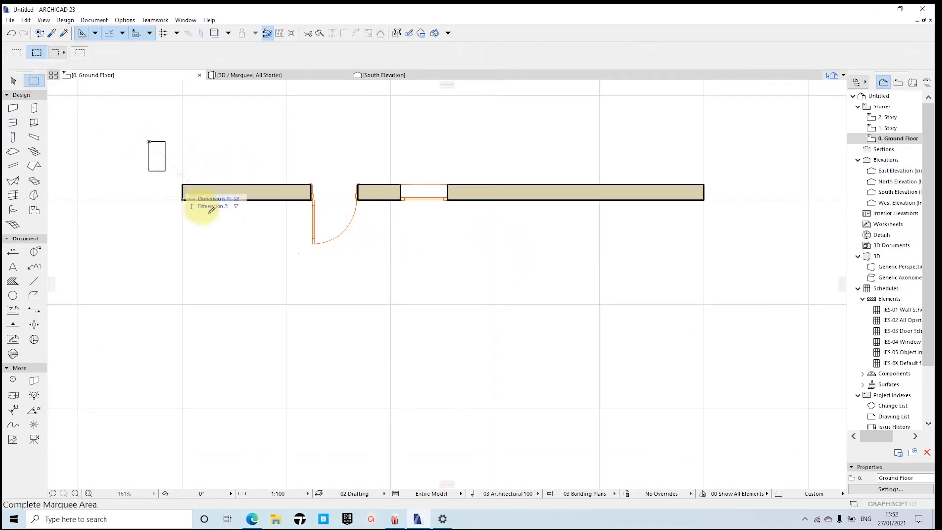
click(726, 265)
right_click(559, 330)
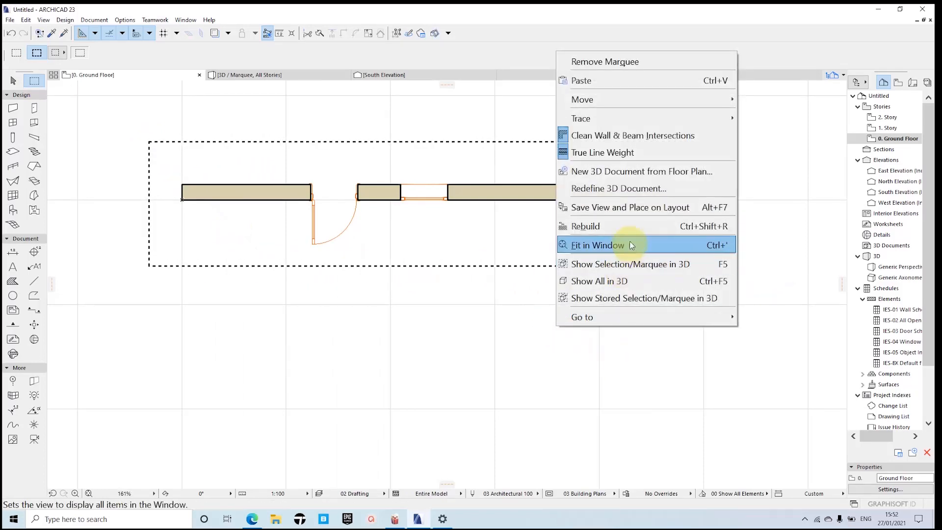
click(617, 265)
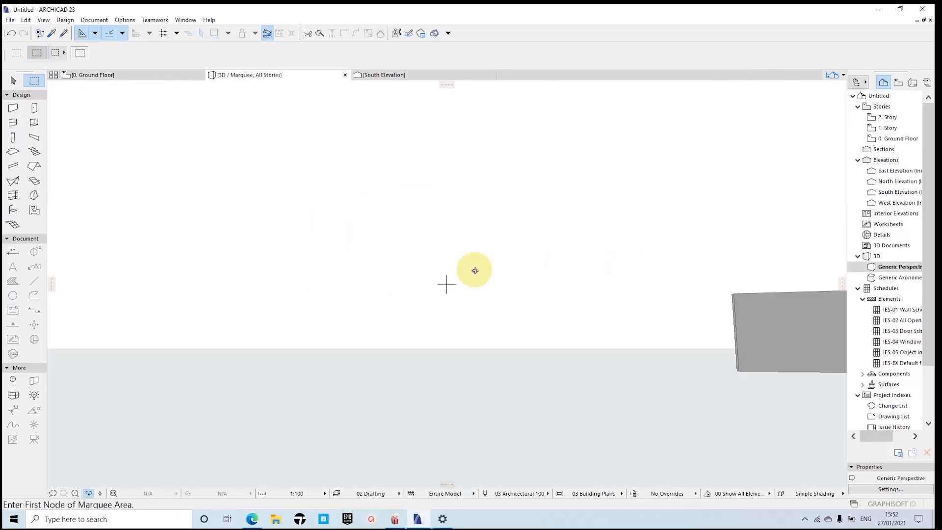
Step: Fit the wall in the 3D view and examine the door and window from close up and from another angle
click(113, 493)
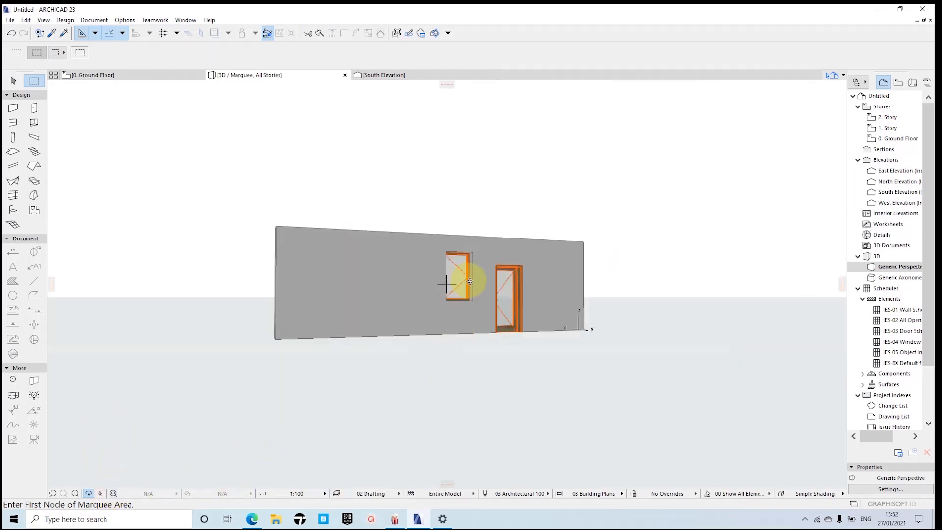
scroll(515, 297, up, 3)
scroll(516, 300, down, 2)
scroll(415, 301, up, 6)
middle_drag(516, 300, 420, 263)
scroll(432, 306, up, 4)
scroll(458, 284, down, 5)
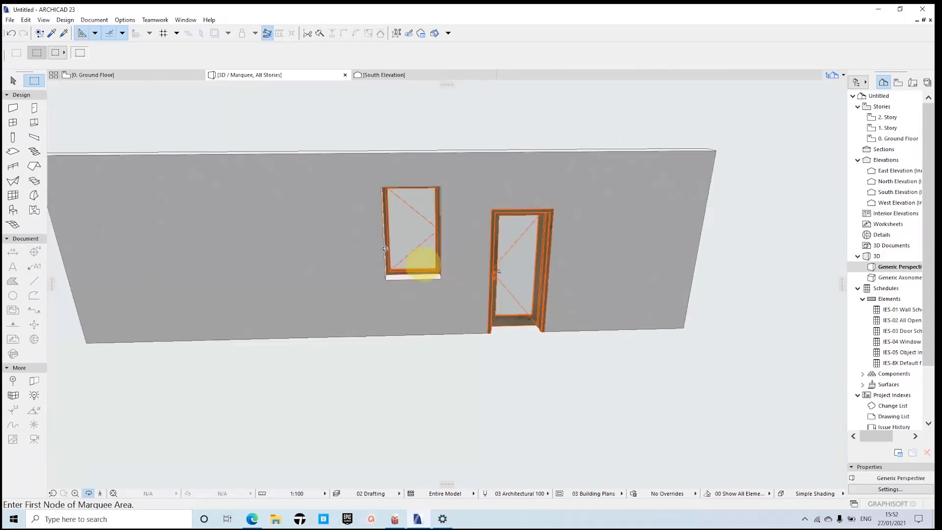
Step: Select the placed door in the ground floor plan and change its type to Door with Sidelight on Side 1 and Transom 23
click(109, 75)
scroll(333, 252, up, 2)
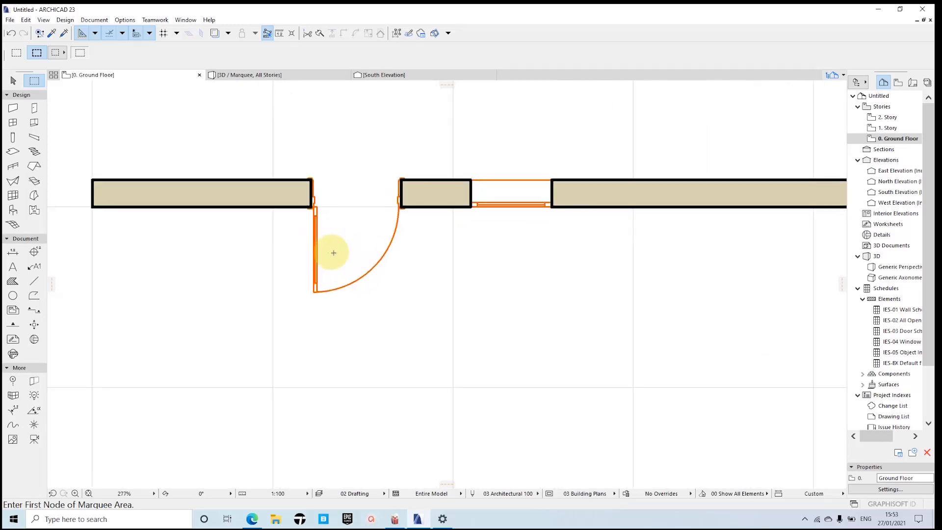
key(Escape)
key(Escape)
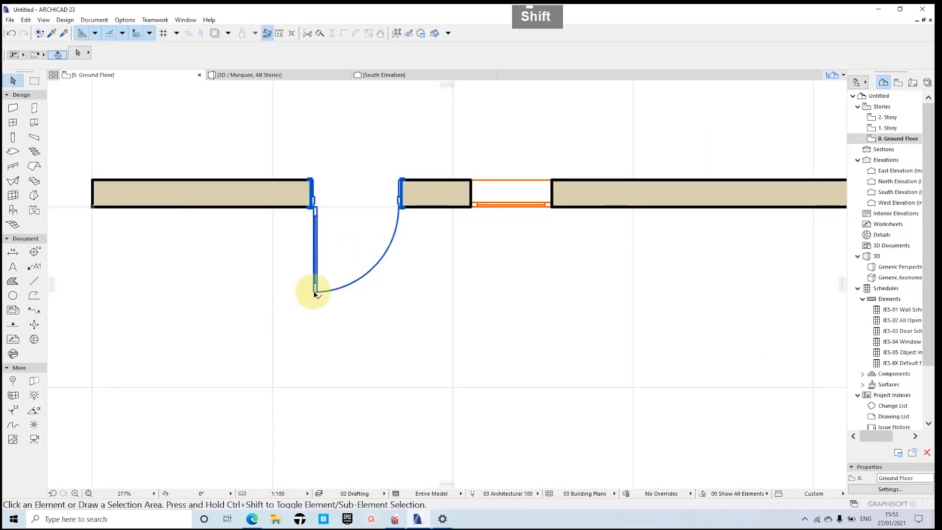
shift+click(314, 292)
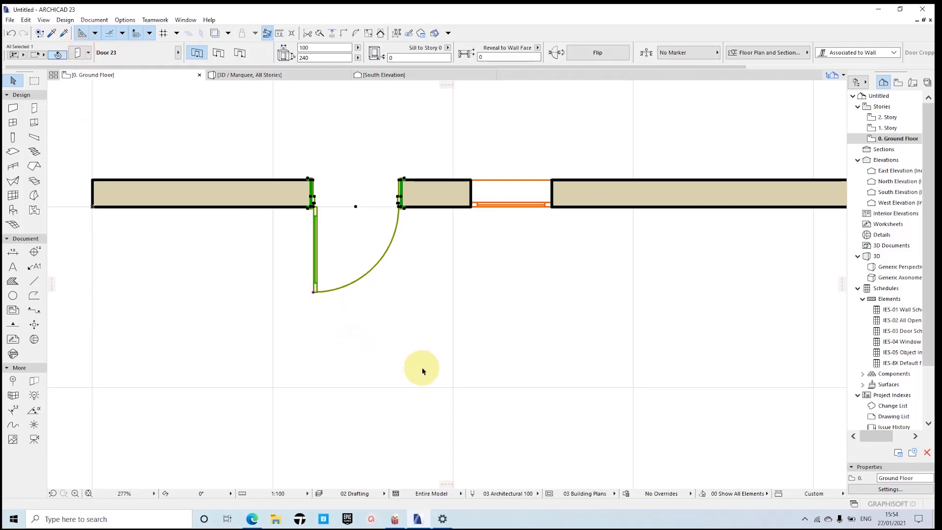
key(ctrl+t)
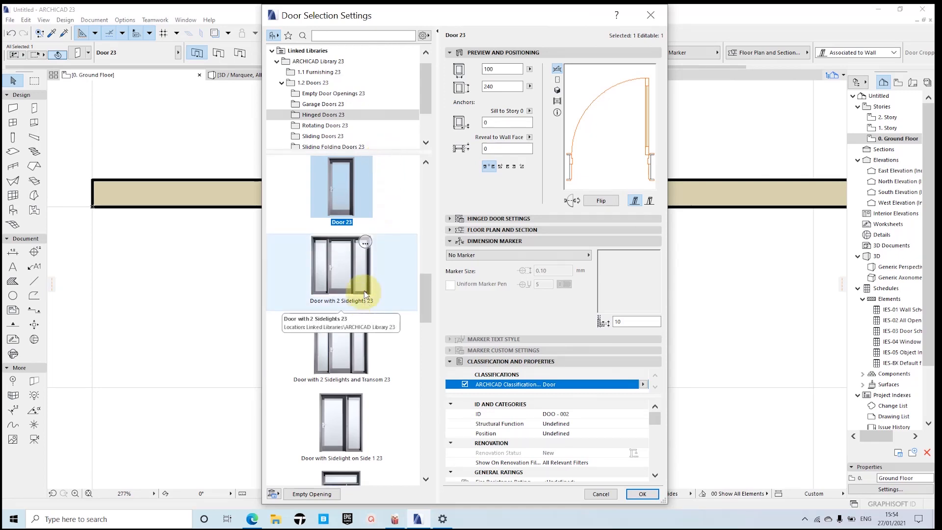
scroll(365, 287, down, 1)
scroll(364, 284, up, 1)
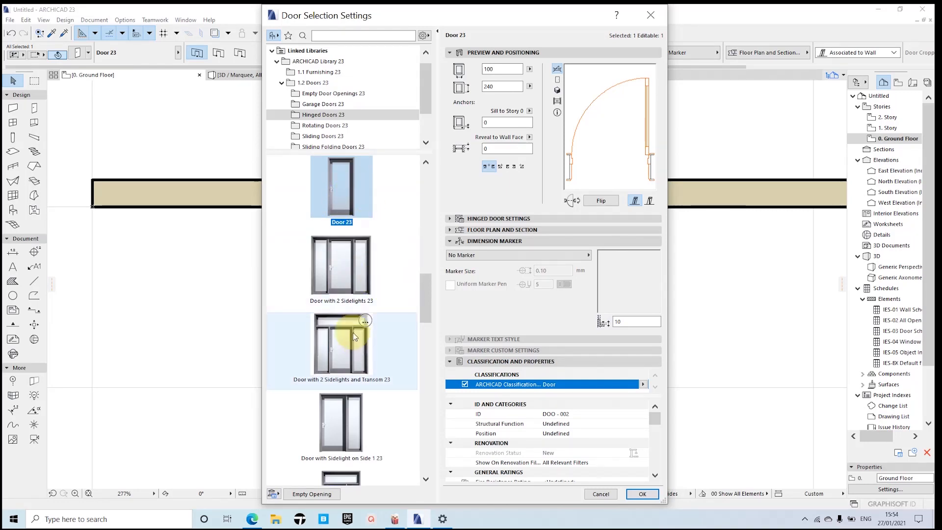
scroll(354, 336, down, 1)
scroll(344, 383, down, 2)
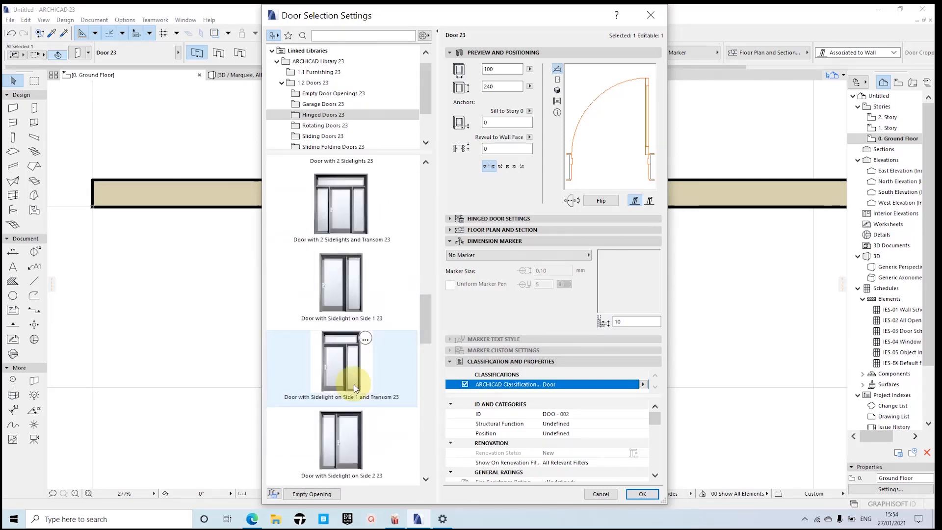
click(341, 368)
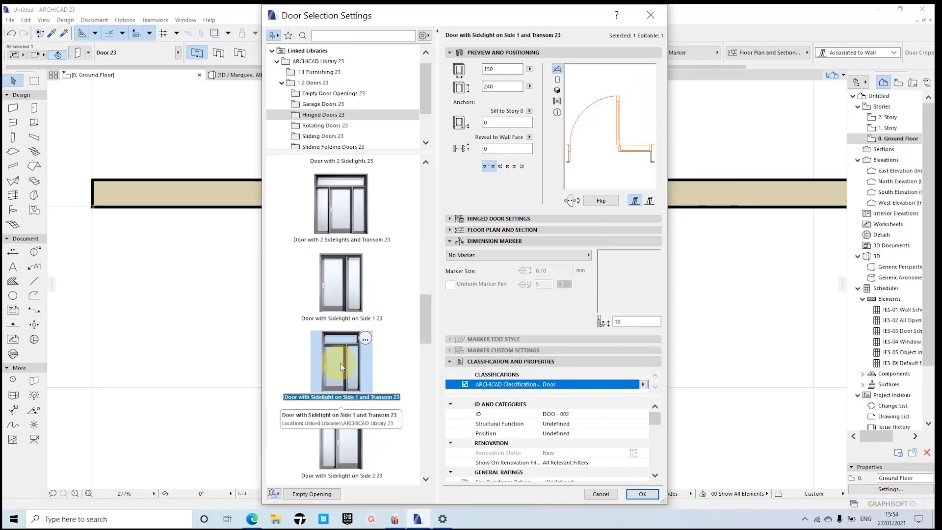
click(634, 490)
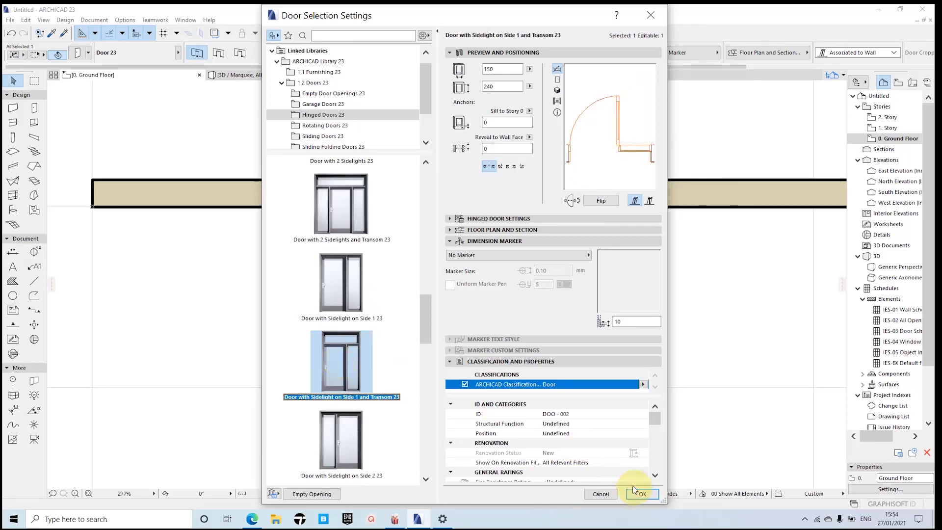
Step: In the hinged door settings, set the door leaf to H-V Grid and the handle to Handle 2, and apply the changes
click(450, 219)
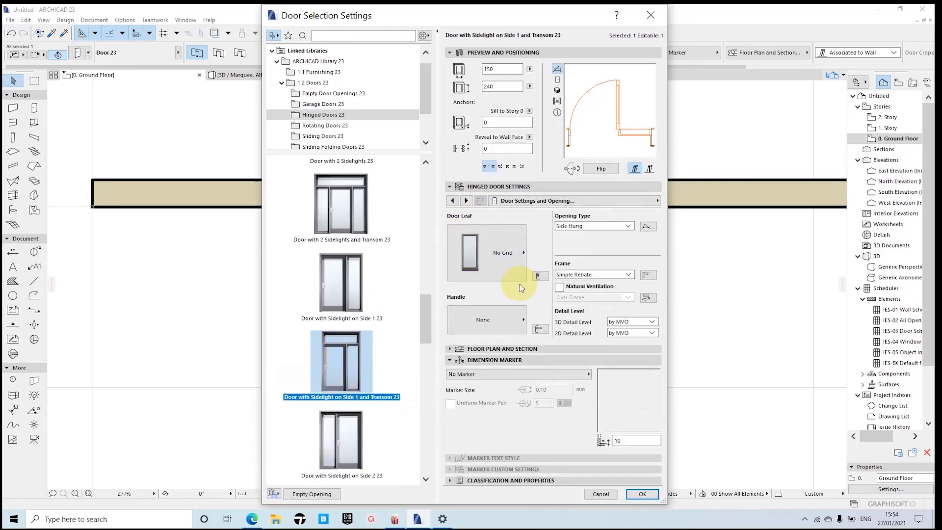
click(508, 256)
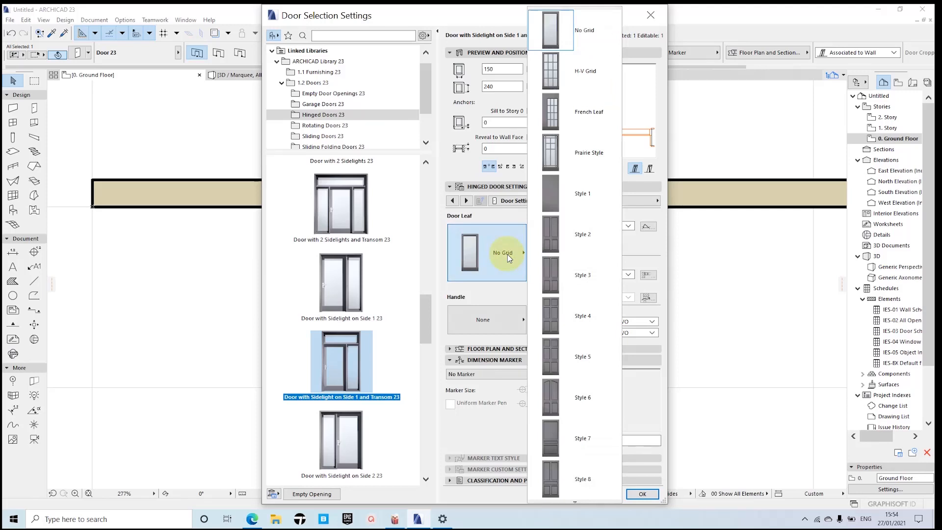
click(550, 78)
click(496, 319)
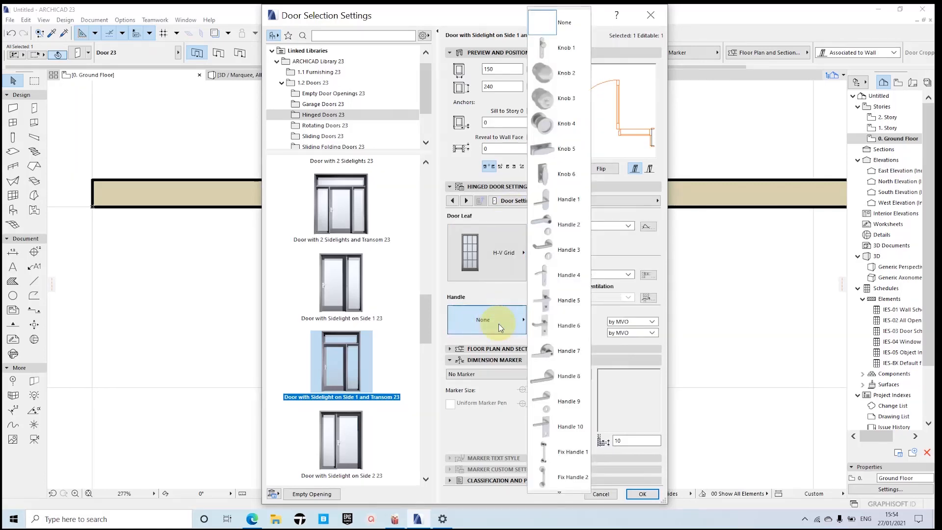
click(568, 224)
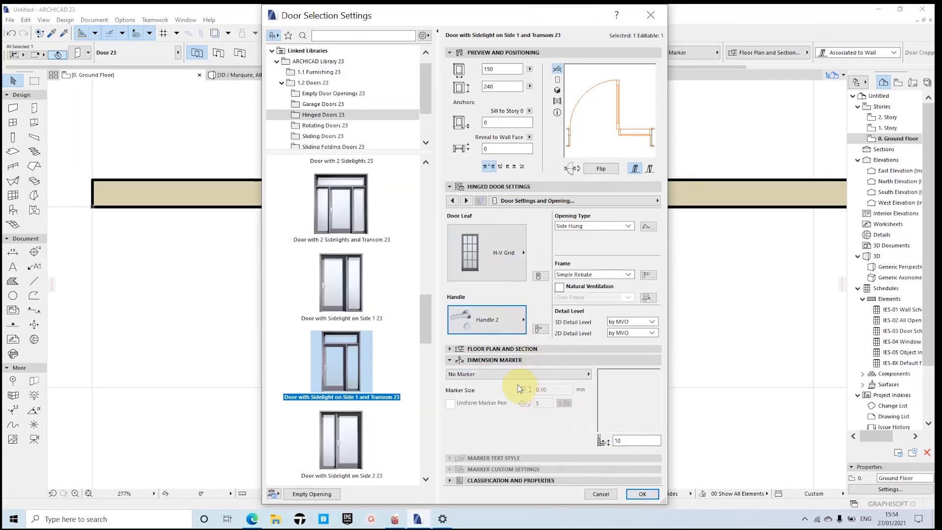
click(641, 494)
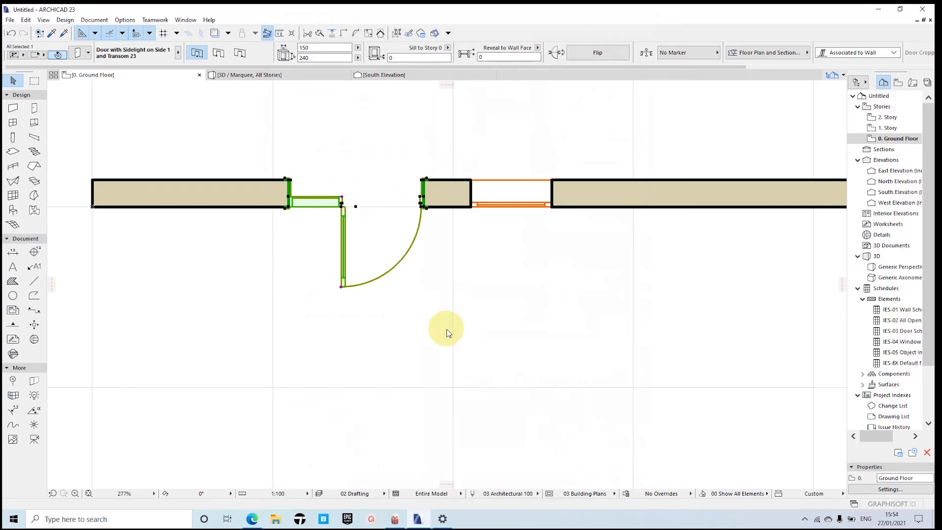
Step: Examine the modified door in the 3D view, return to the ground floor plan and deselect the door
scroll(446, 331, down, 3)
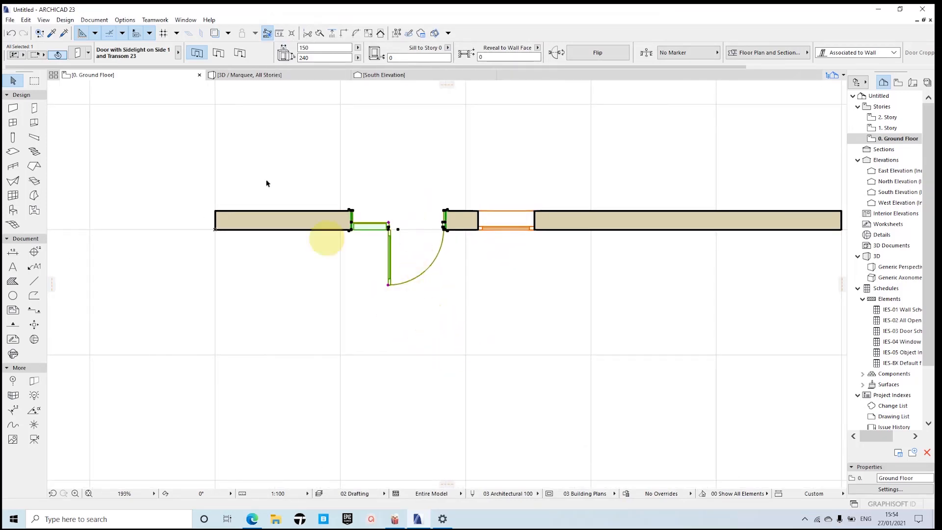
click(257, 77)
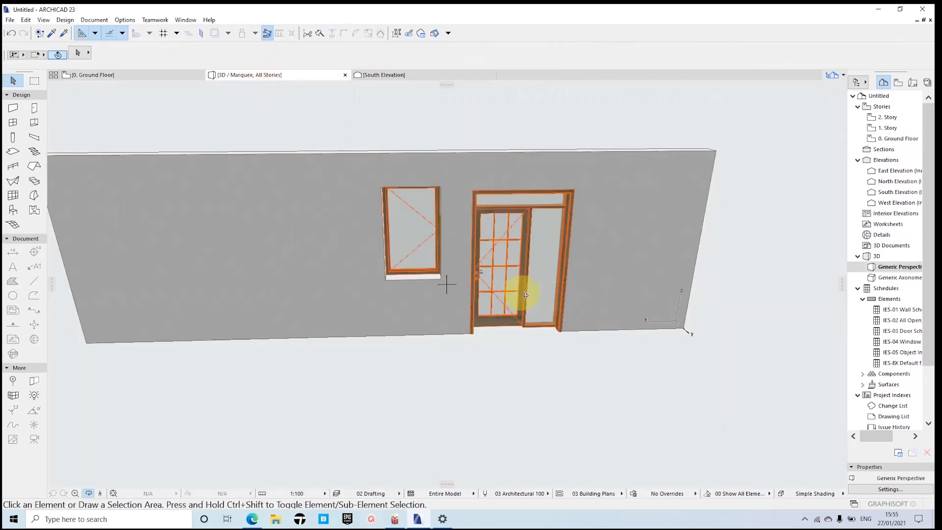
scroll(526, 295, down, 2)
shift+middle_drag(555, 298, 484, 274)
scroll(417, 269, up, 2)
click(125, 76)
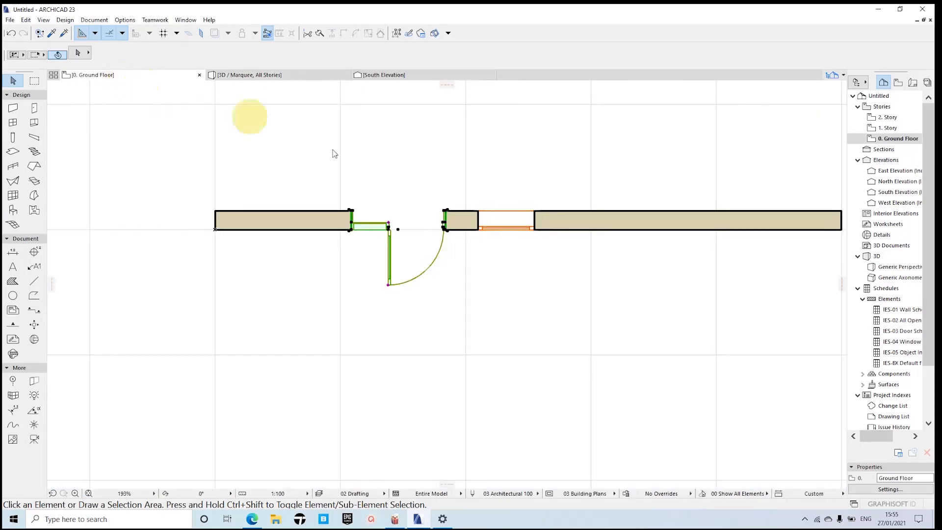
click(457, 220)
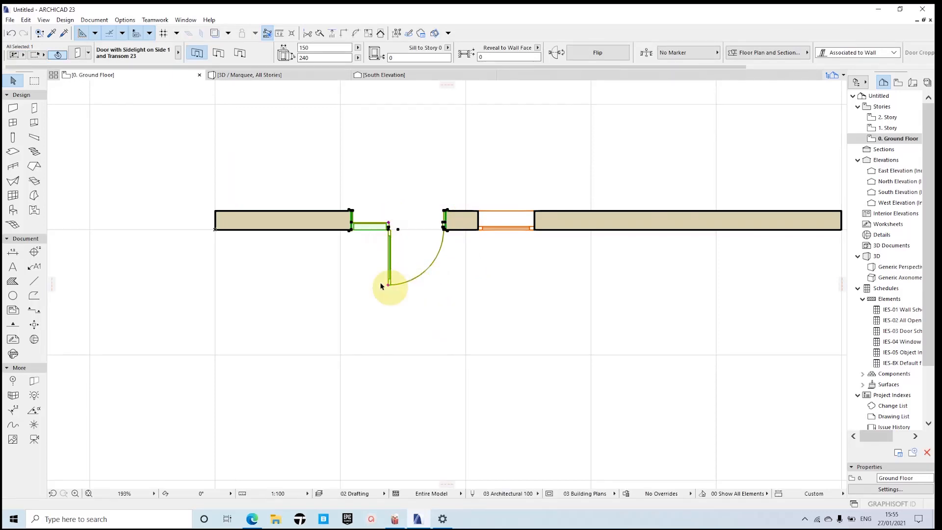
click(468, 301)
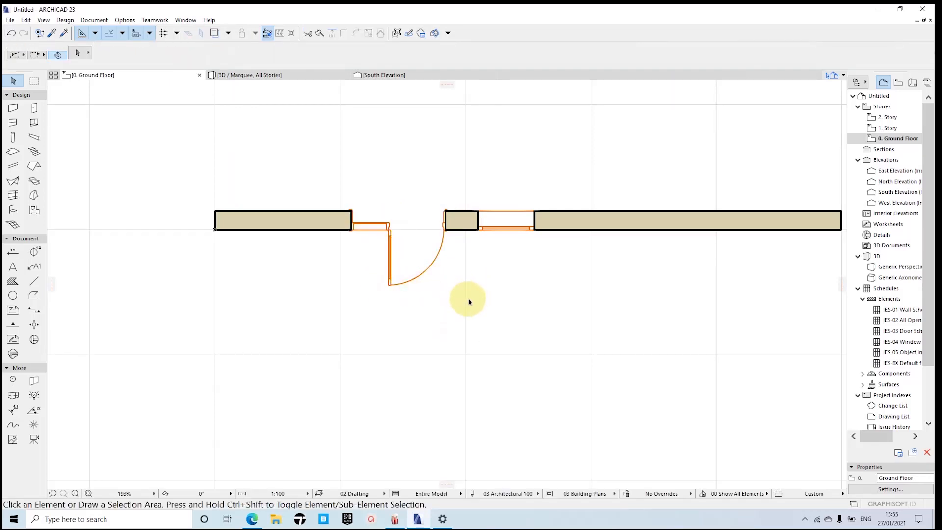
Step: Select the placed window beside the door in the floor plan and open its selection settings
scroll(468, 301, down, 3)
mouse_move(496, 284)
middle_down()
mouse_move(423, 276)
mouse_move(477, 284)
middle_up()
scroll(478, 285, up, 1)
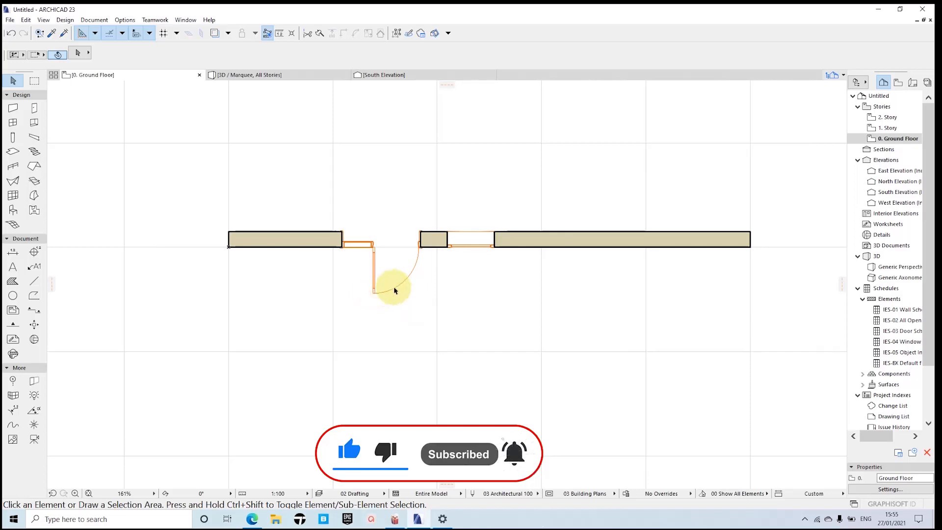
key(shift)
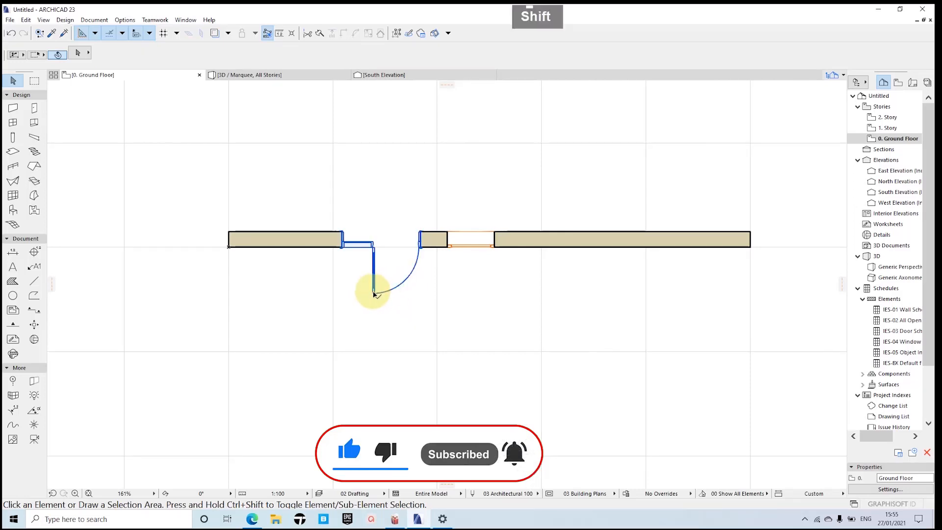
shift+click(449, 245)
click(78, 52)
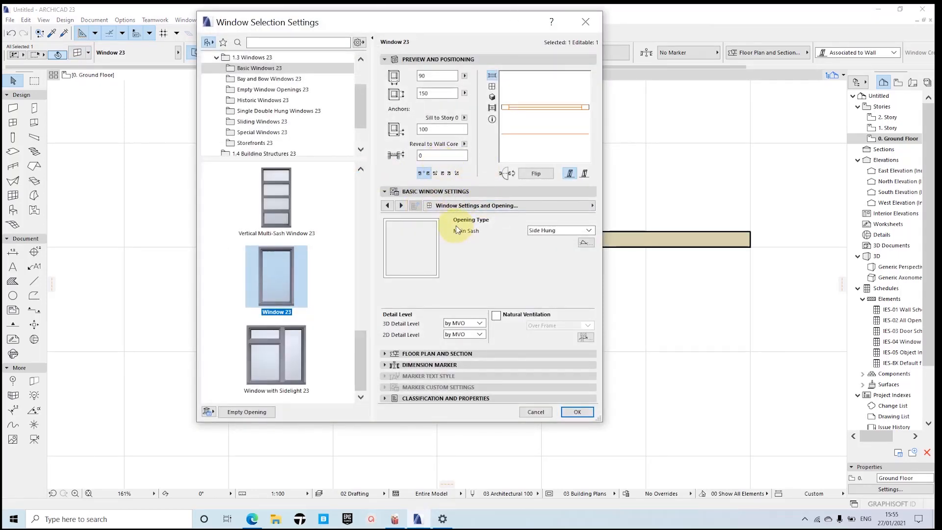
Step: Examine the window's frame, sash, handle, opening angle, model attribute and wall opening settings
click(401, 204)
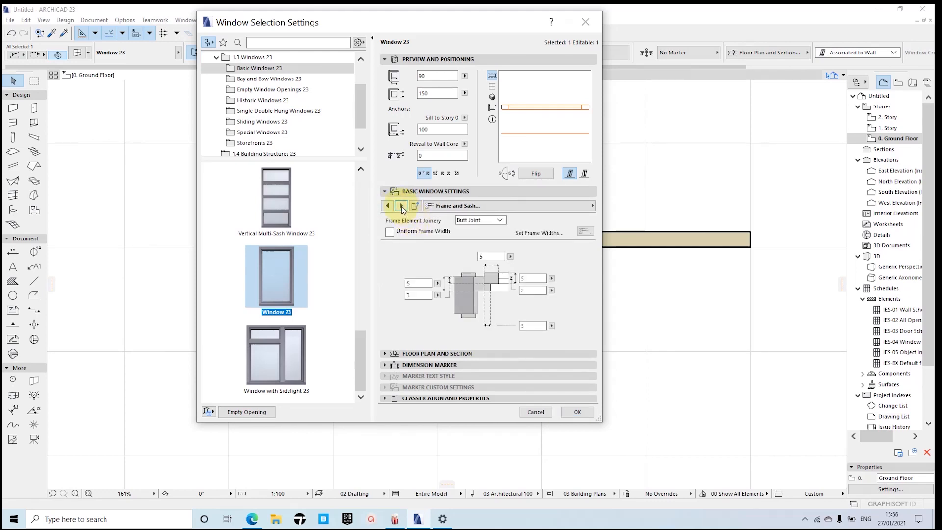
click(401, 206)
click(402, 206)
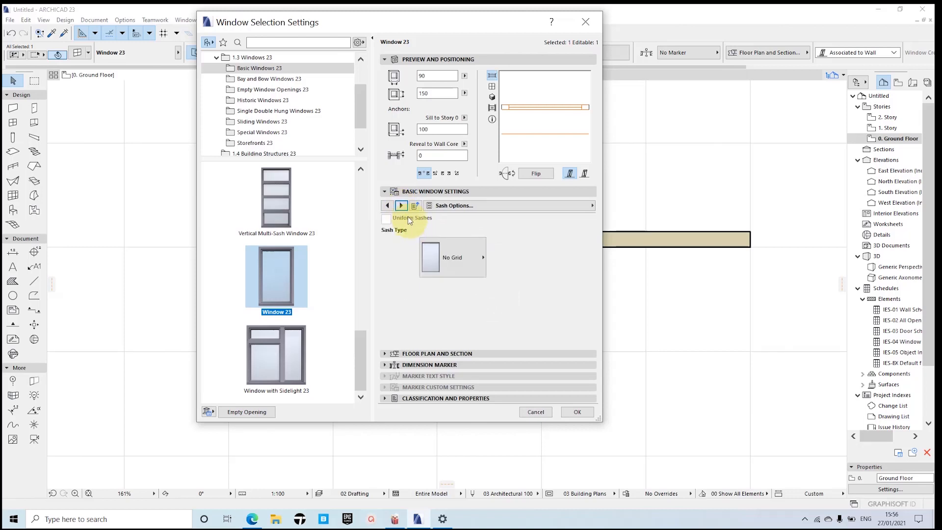
click(402, 204)
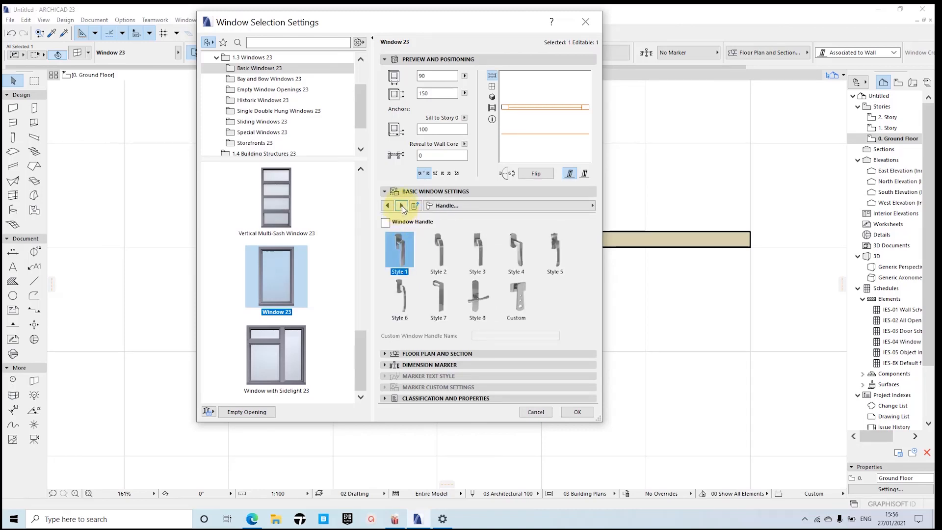
click(402, 205)
click(402, 206)
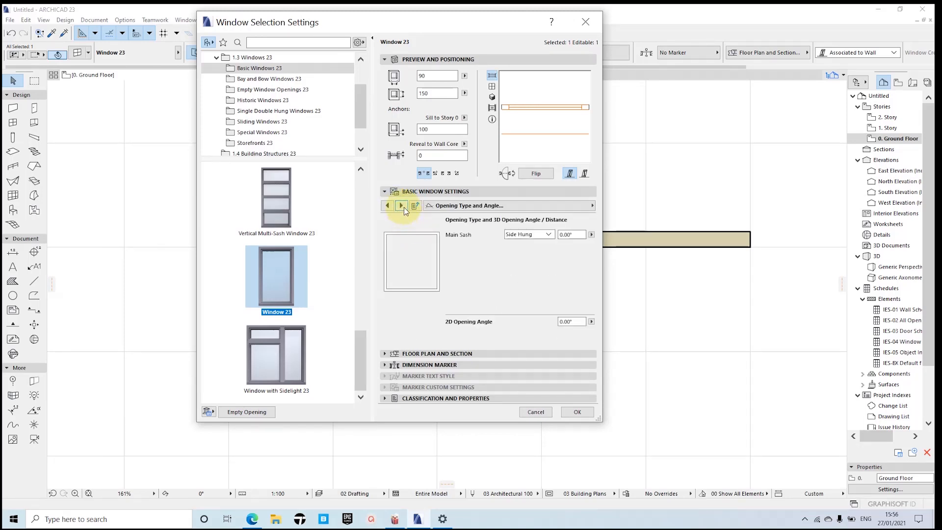
click(402, 206)
click(401, 206)
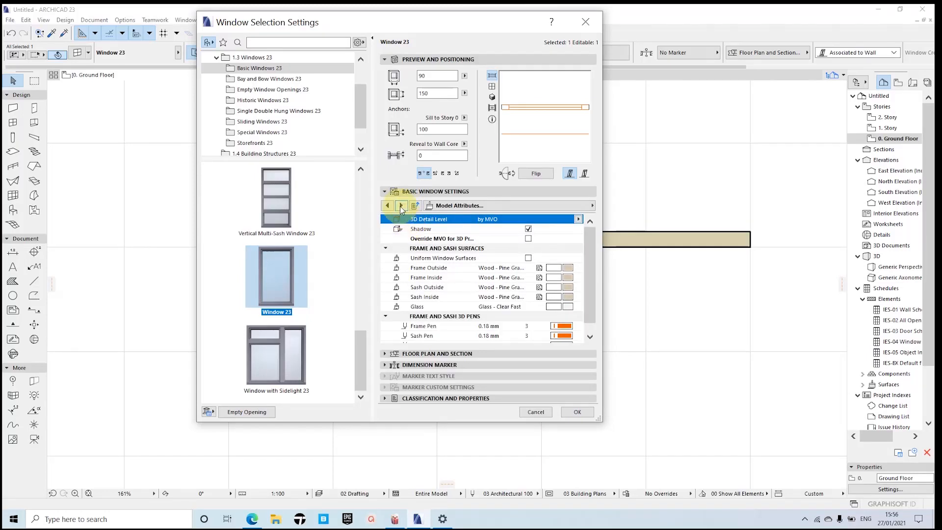
click(400, 206)
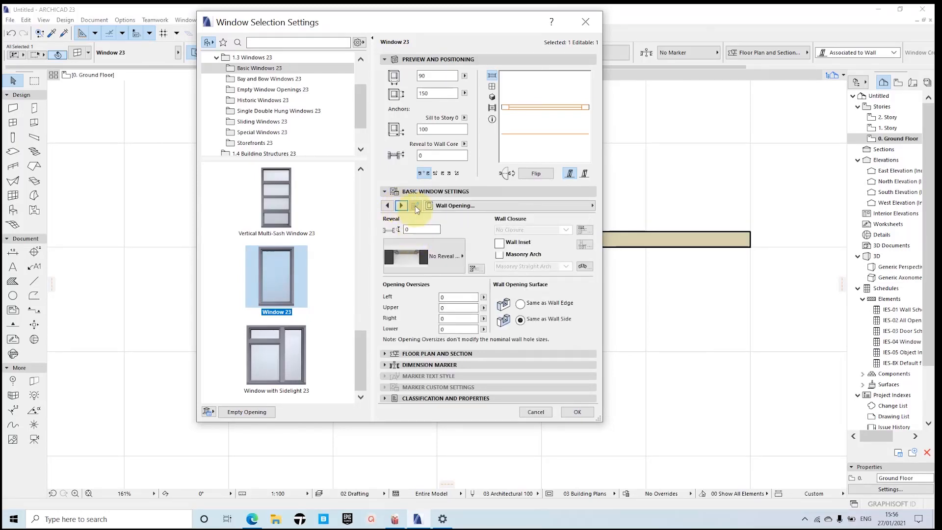
Step: In the window's model attributes, enable Uniform Window Surfaces and set the frame and sash surface to Paint - Anthracite
click(388, 205)
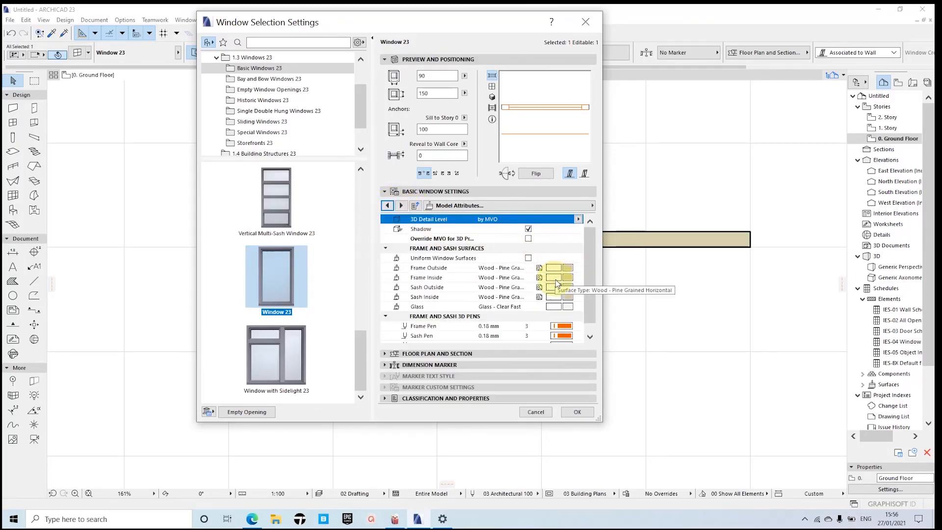
click(528, 258)
click(567, 267)
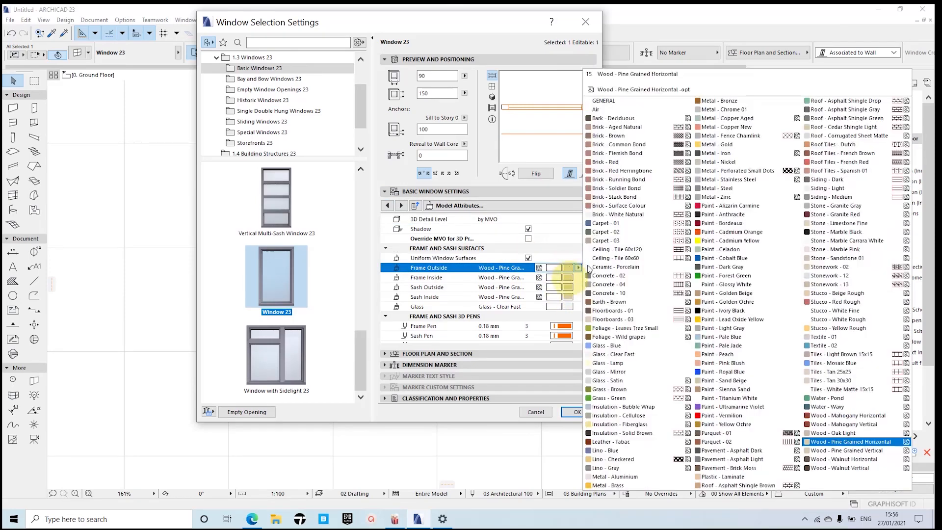
click(737, 214)
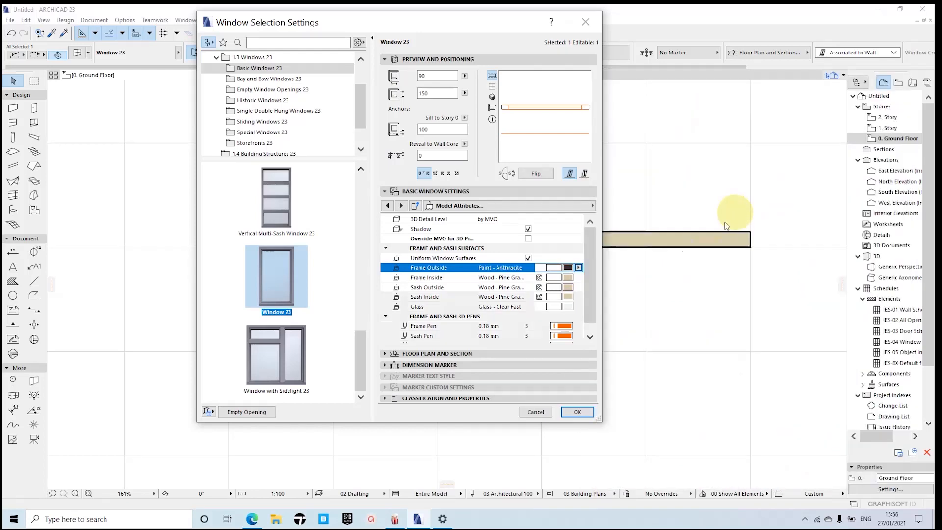
Step: Change the window's wall opening type to Reveal
click(402, 205)
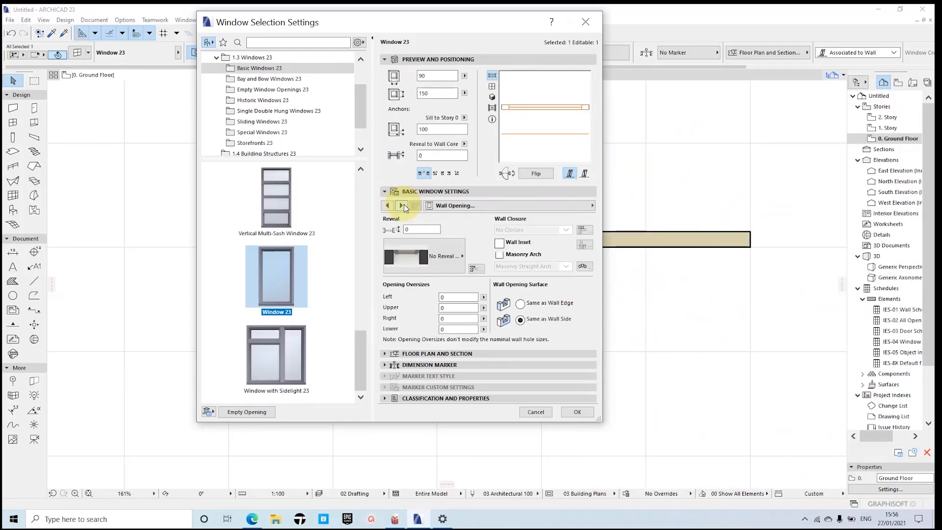
click(440, 258)
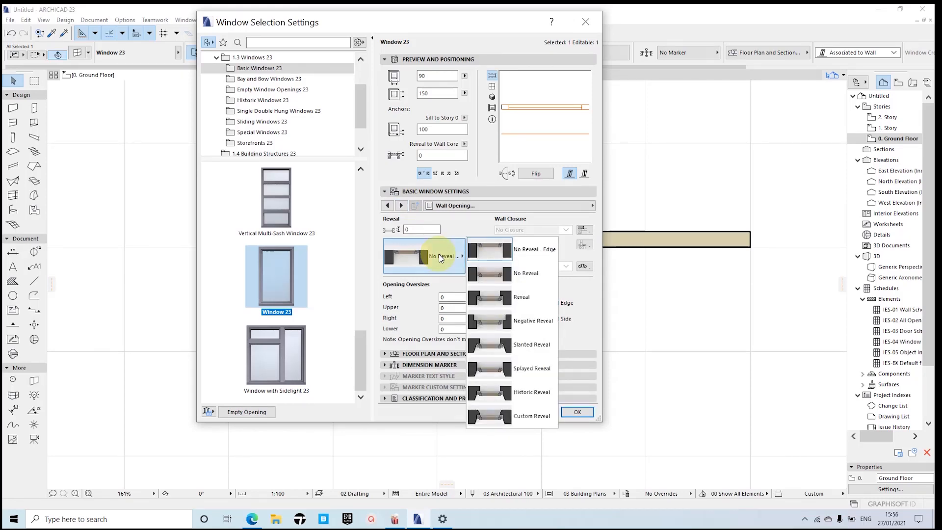
click(496, 299)
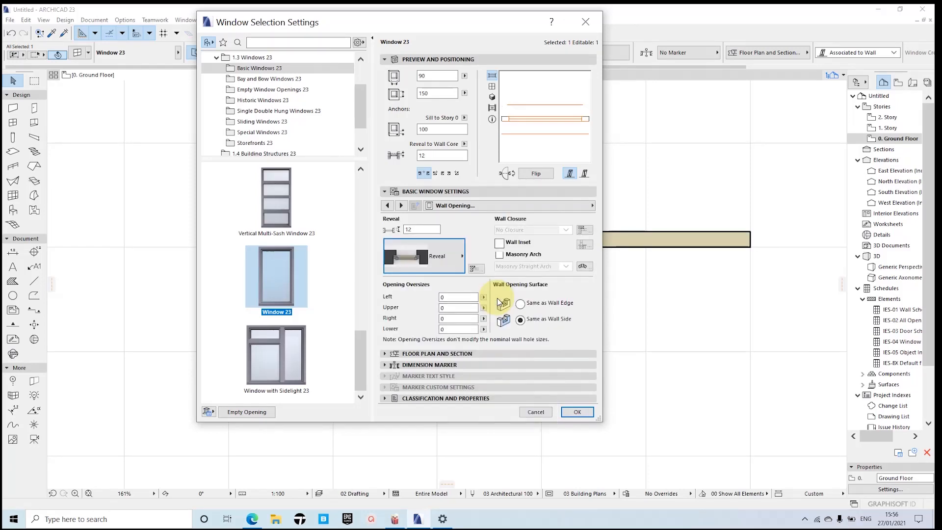
Step: Examine the window's remaining opening and fitting settings, including Reveal, Wall Inset, Sill, Casing Inside and Sunshade
click(402, 205)
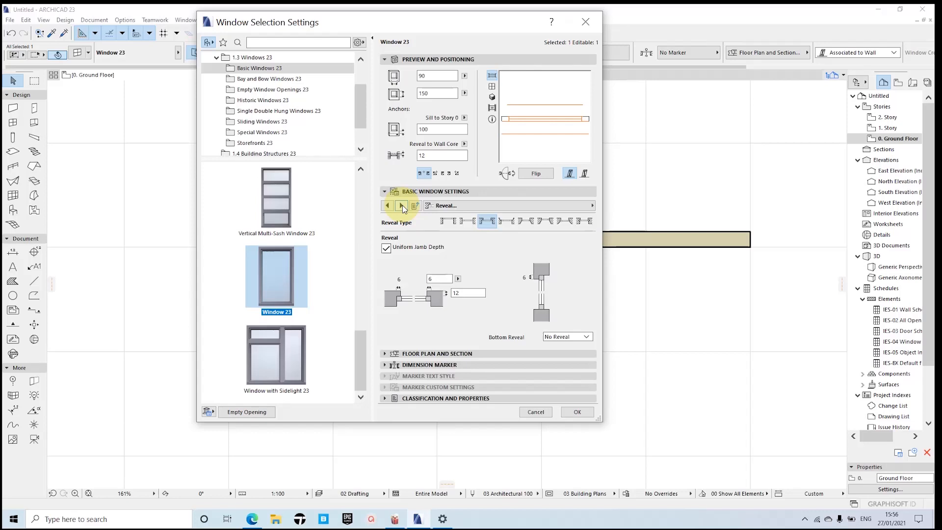
click(402, 205)
click(402, 205)
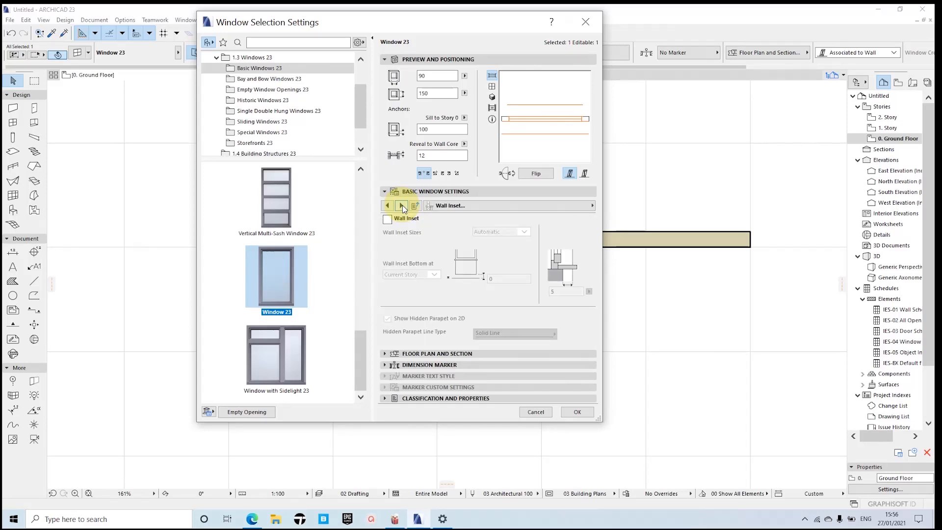
click(402, 205)
click(402, 205)
click(402, 205)
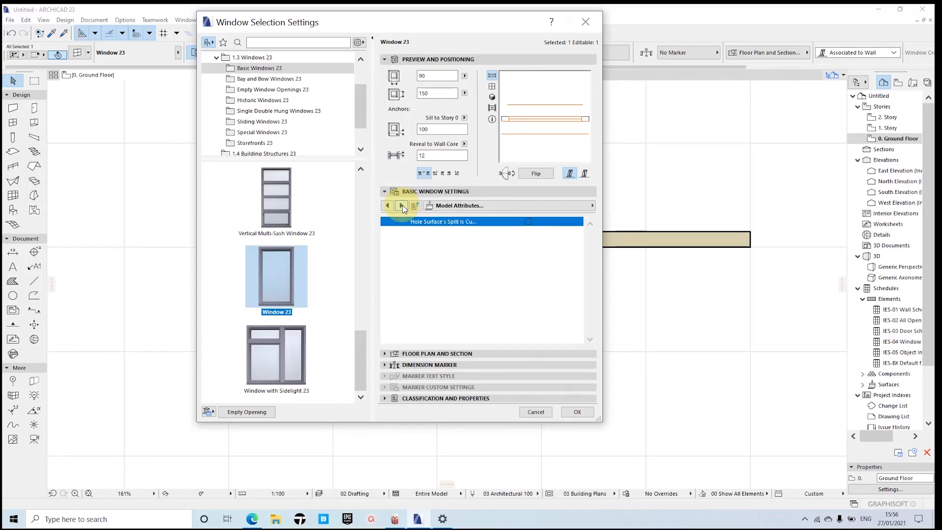
click(403, 205)
click(402, 205)
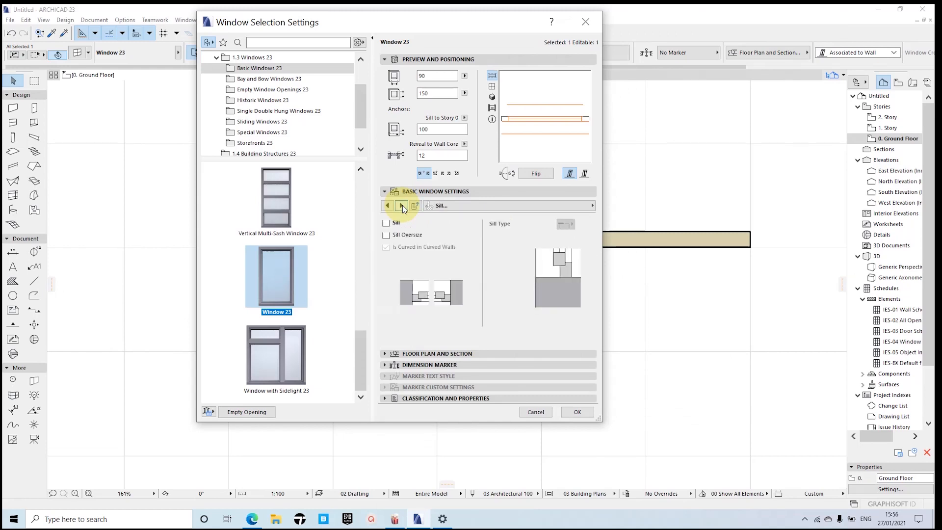
click(402, 205)
click(402, 205)
click(403, 205)
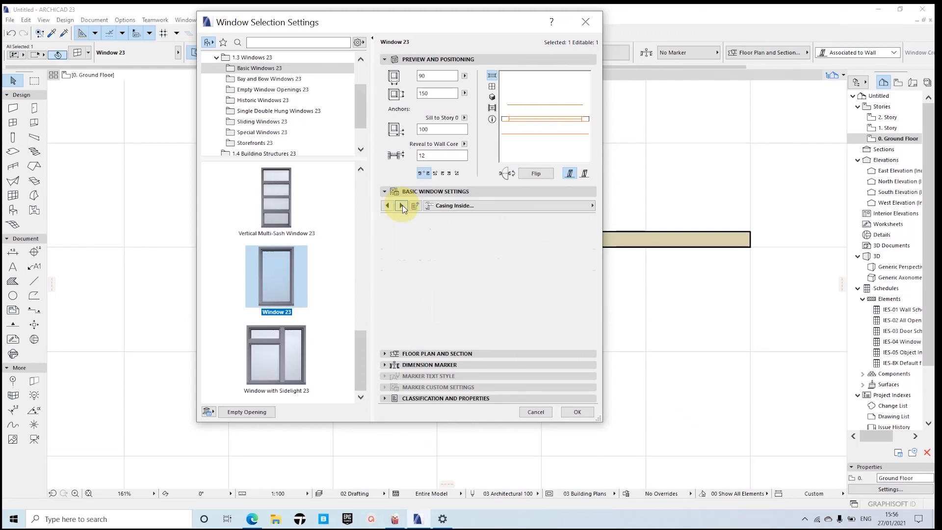
click(402, 205)
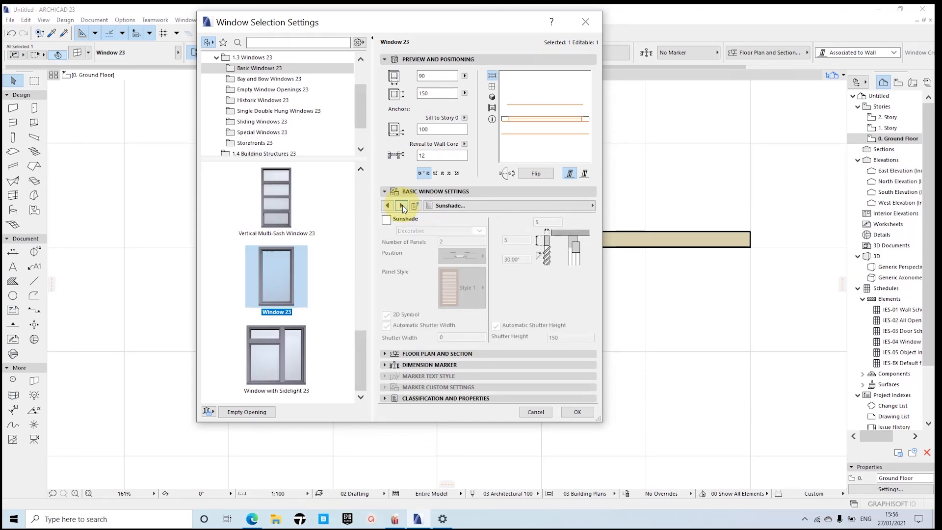
click(402, 205)
click(402, 205)
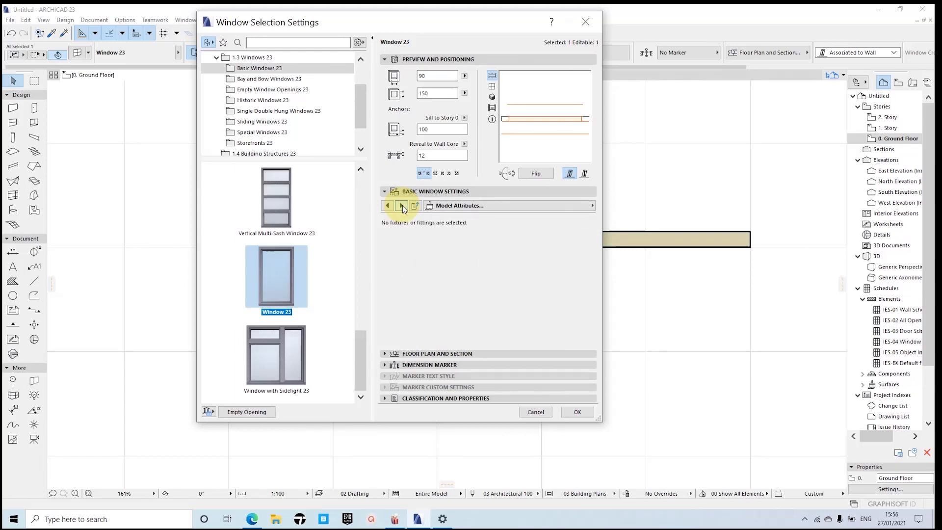
Step: In the window's floor plan and section settings, set the Line Pen, Cut Line Pen and Uncut Line Pen to pen 1
click(402, 205)
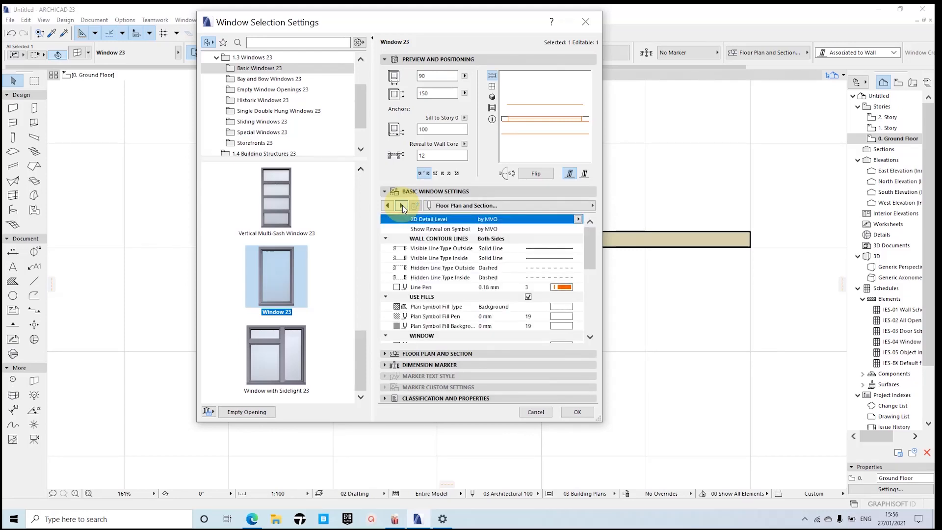
scroll(559, 274, down, 5)
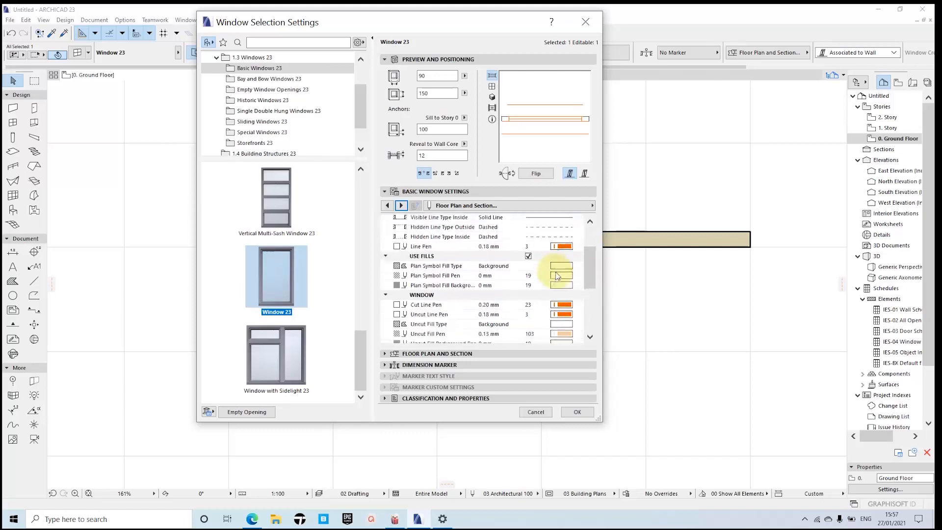
scroll(569, 280, up, 5)
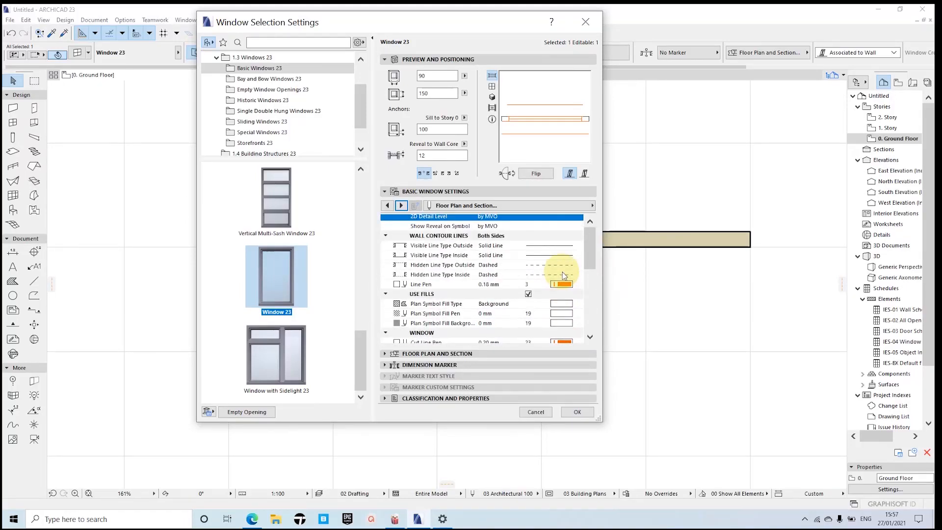
scroll(562, 275, down, 3)
scroll(560, 275, up, 3)
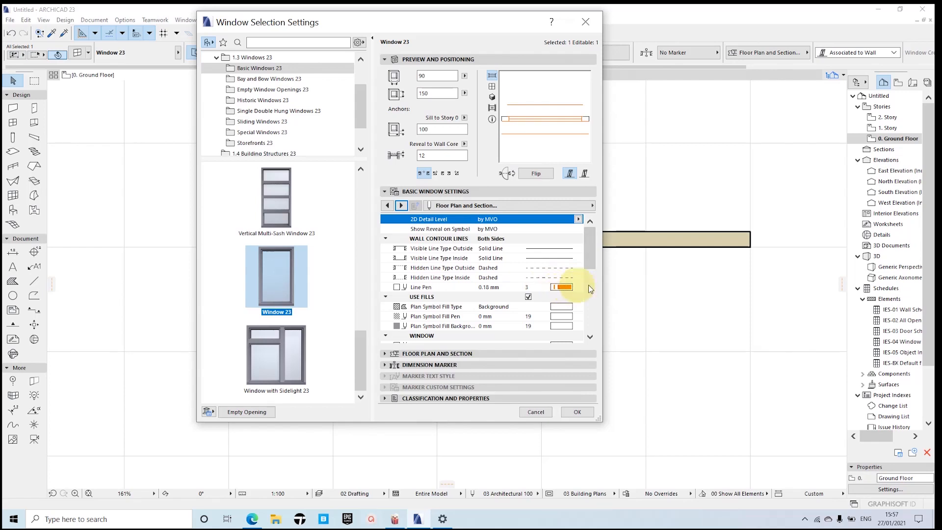
click(571, 289)
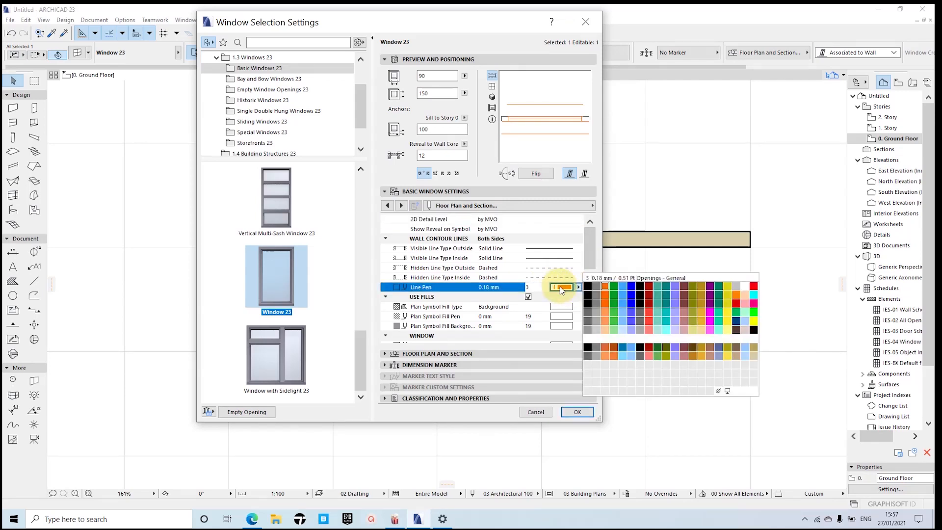
click(587, 284)
scroll(497, 290, down, 3)
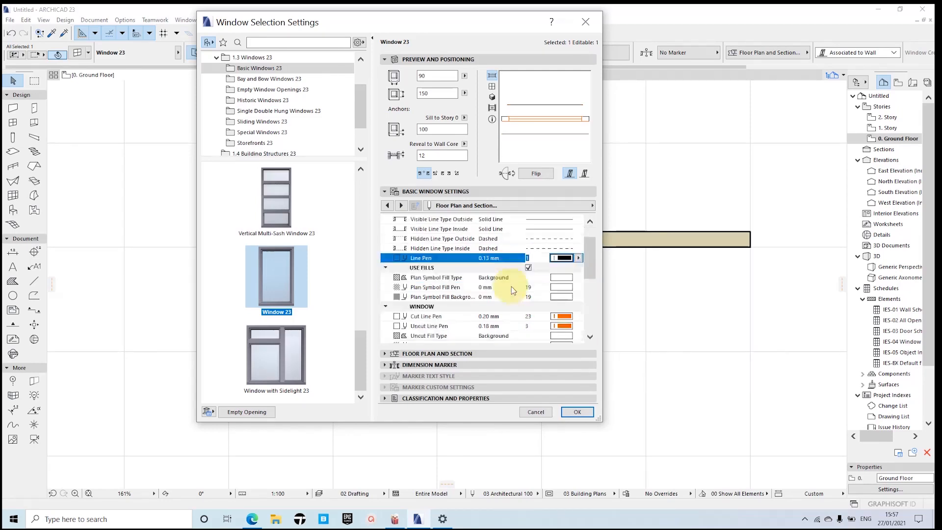
click(563, 287)
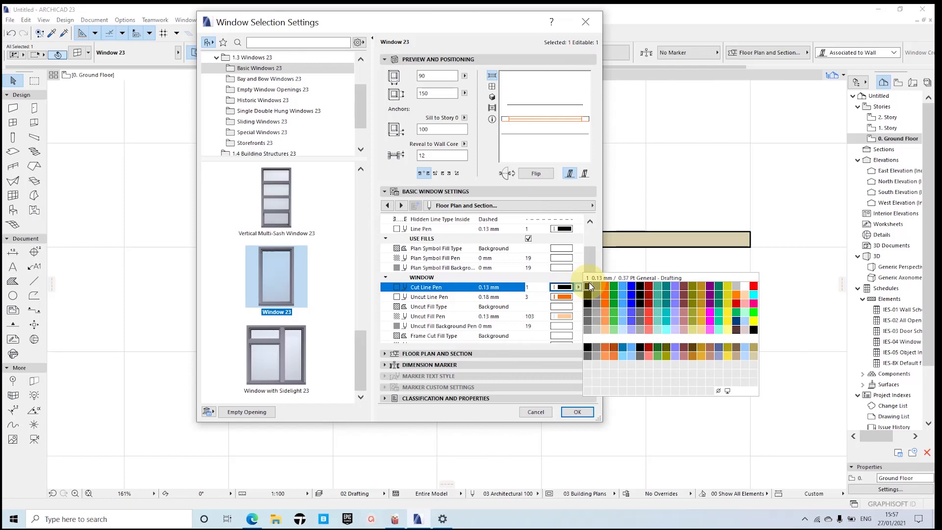
click(588, 283)
click(563, 296)
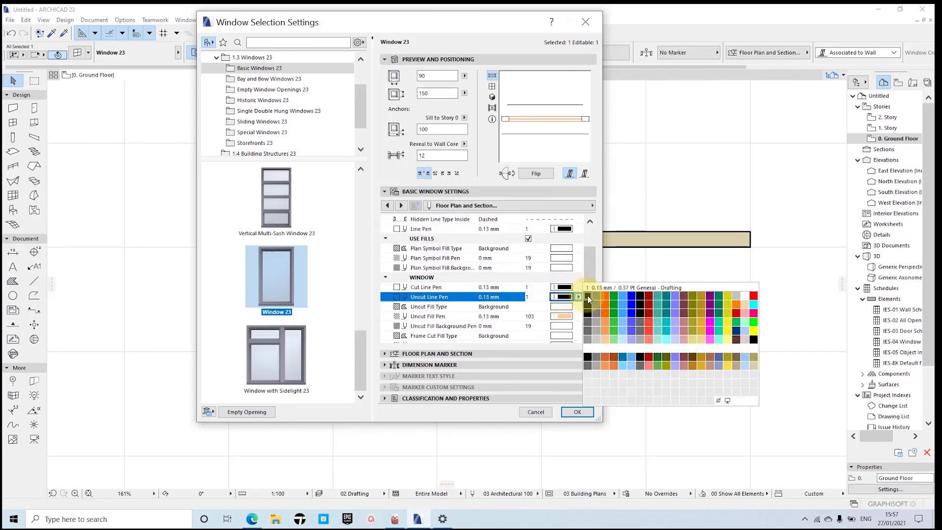
click(587, 295)
Step: Set the window's Uncut Fill Pen, Frame Cut Fill Pen and Sash Cut Fill Pen to pen 1
click(563, 316)
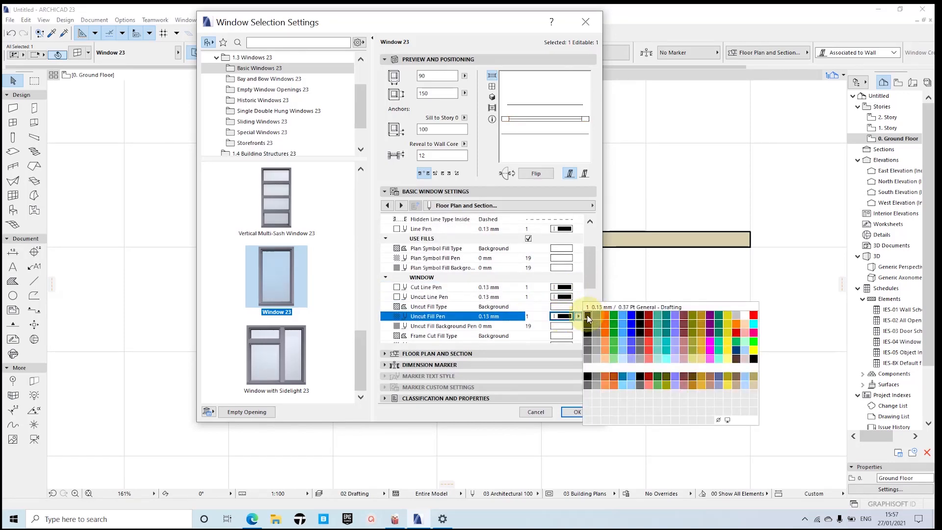
click(587, 316)
scroll(542, 294, down, 3)
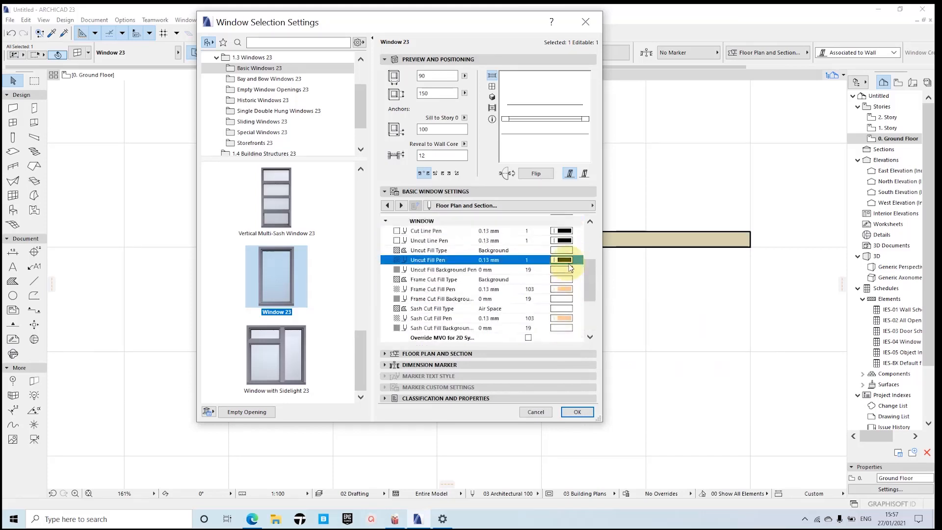
click(567, 307)
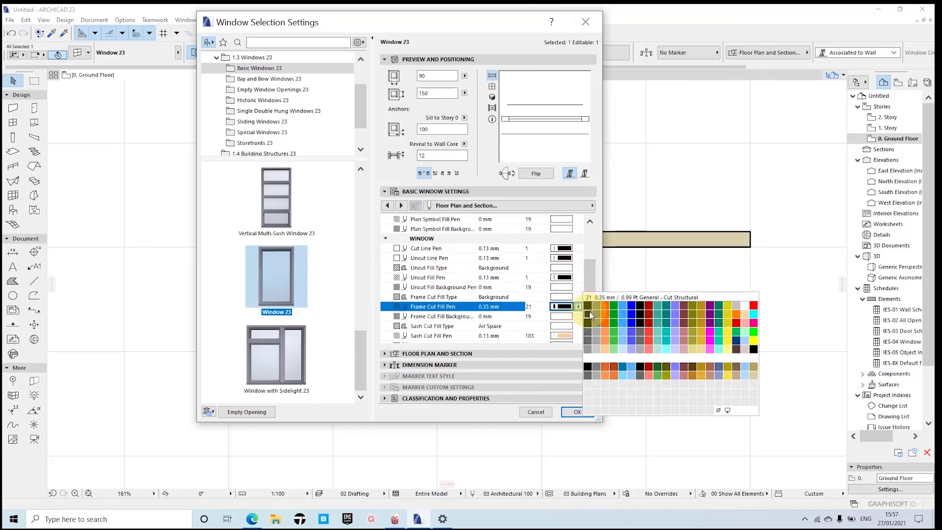
click(587, 306)
scroll(565, 289, down, 4)
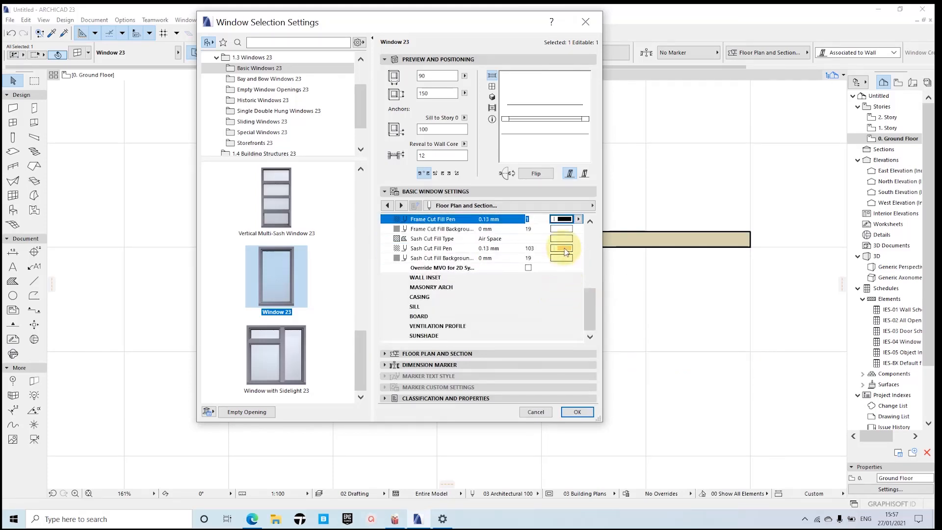
click(564, 248)
click(587, 248)
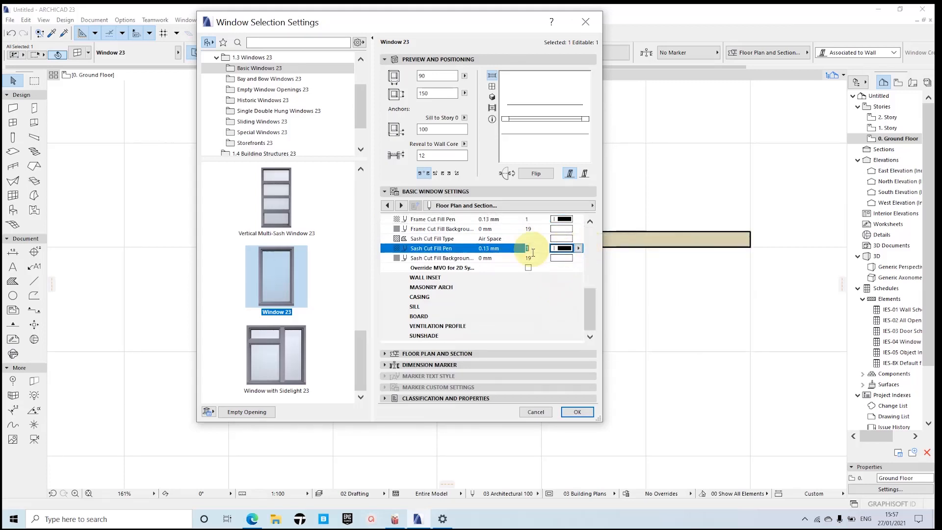
Step: Review the window's floor plan and section settings and the full list of its Description parameters
scroll(558, 258, up, 4)
scroll(558, 258, up, 1)
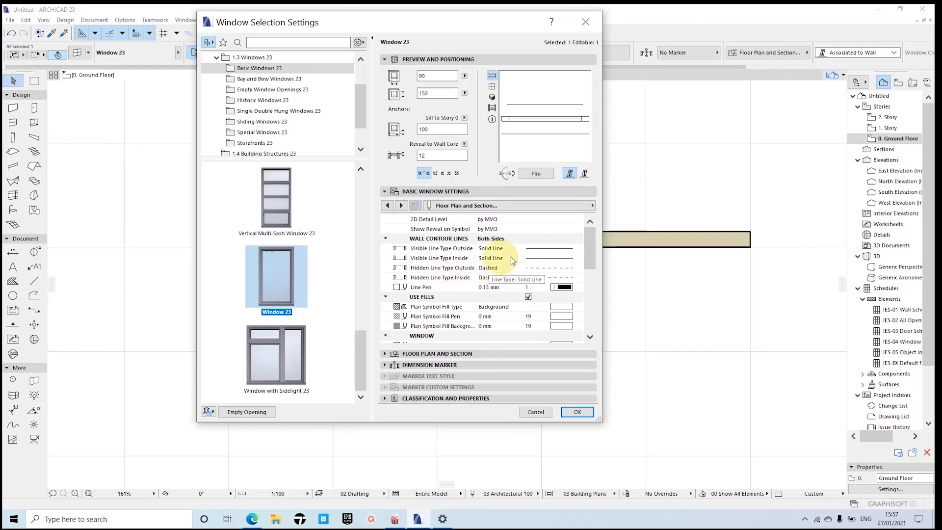
click(402, 205)
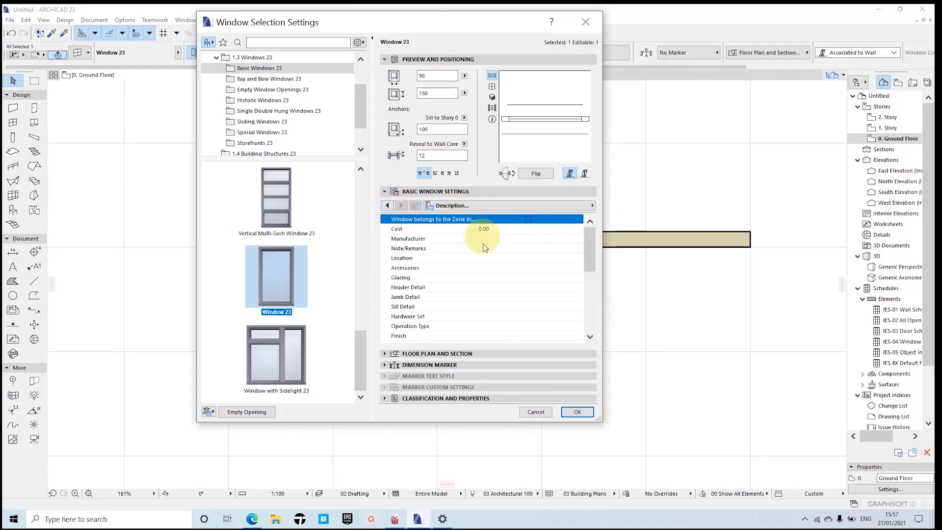
scroll(529, 287, down, 5)
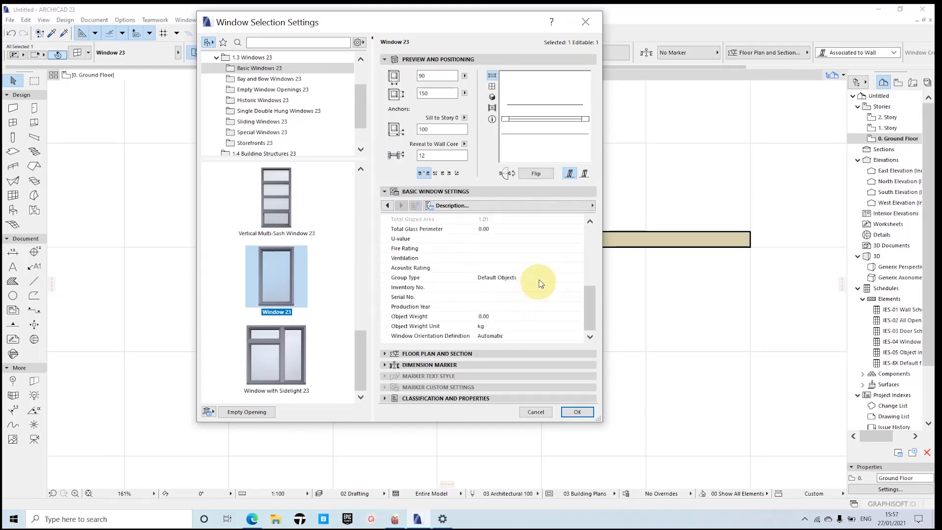
scroll(535, 277, up, 5)
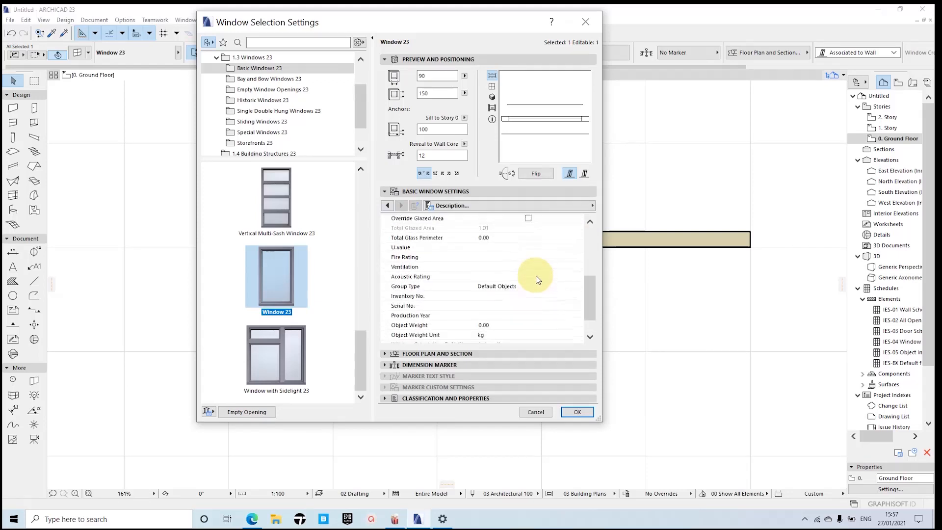
Step: Look back through the window's Custom Corner, Casing Inside and Board settings, and open its Opening Lines settings
click(387, 205)
click(387, 206)
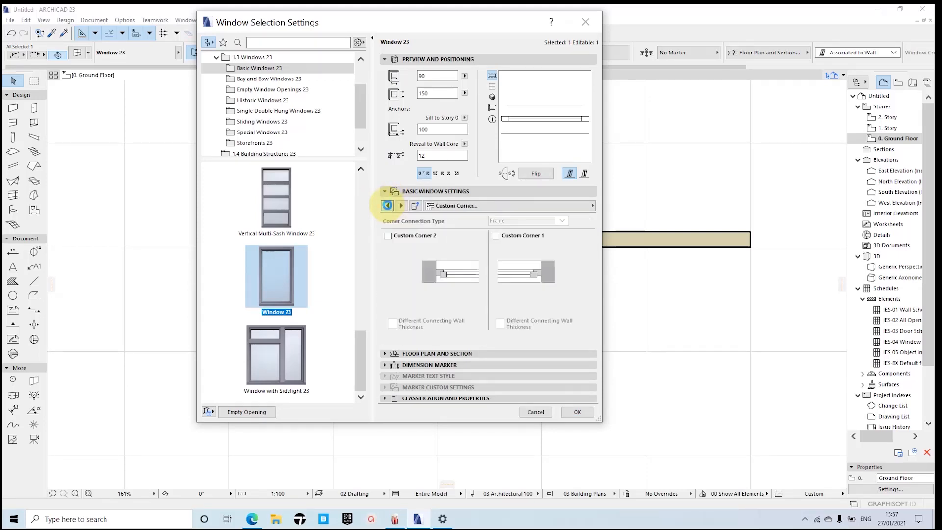
click(387, 206)
click(387, 206)
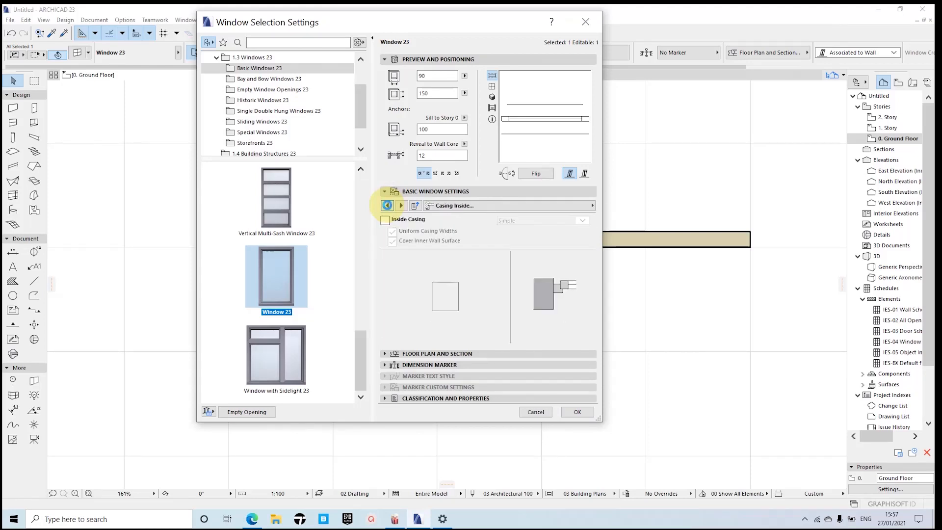
click(388, 205)
click(388, 206)
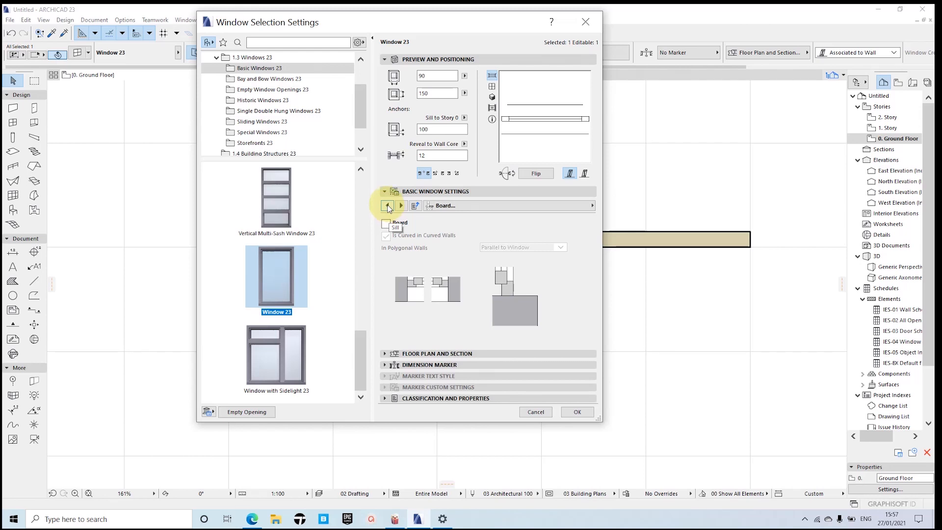
click(506, 205)
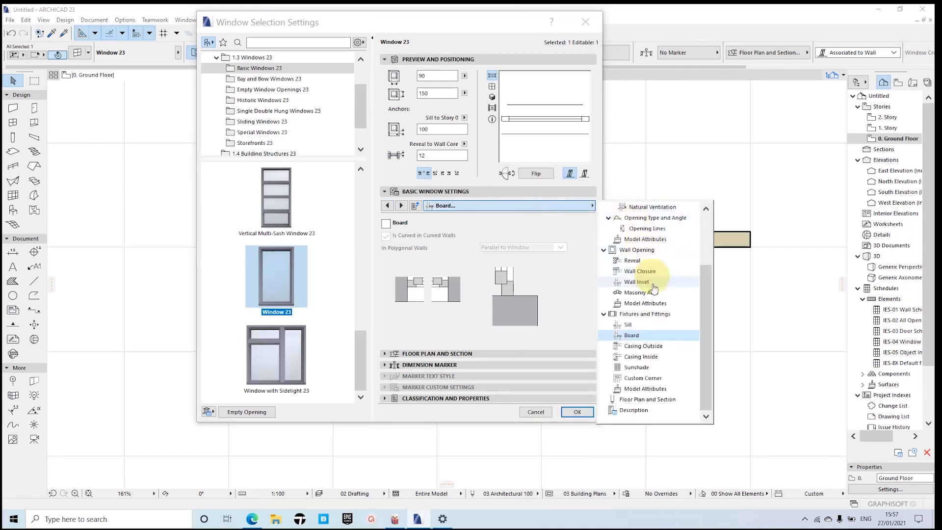
click(647, 230)
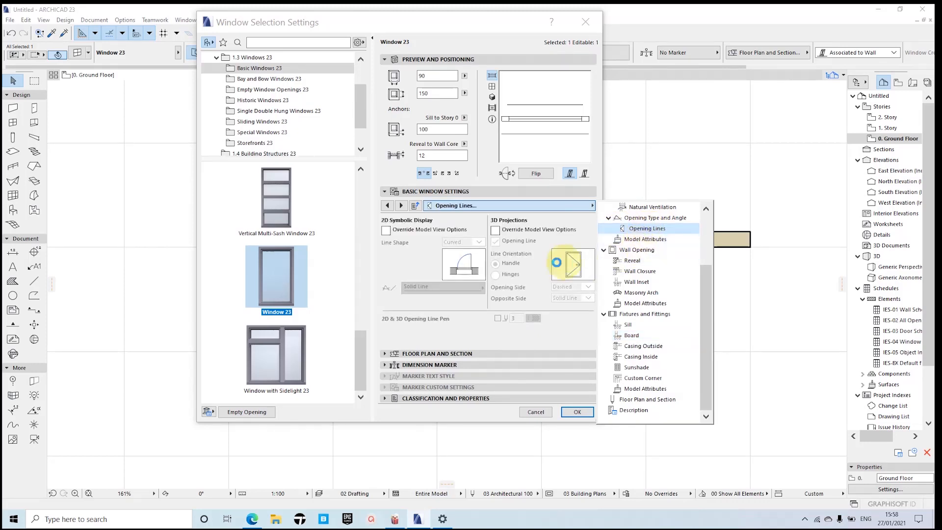
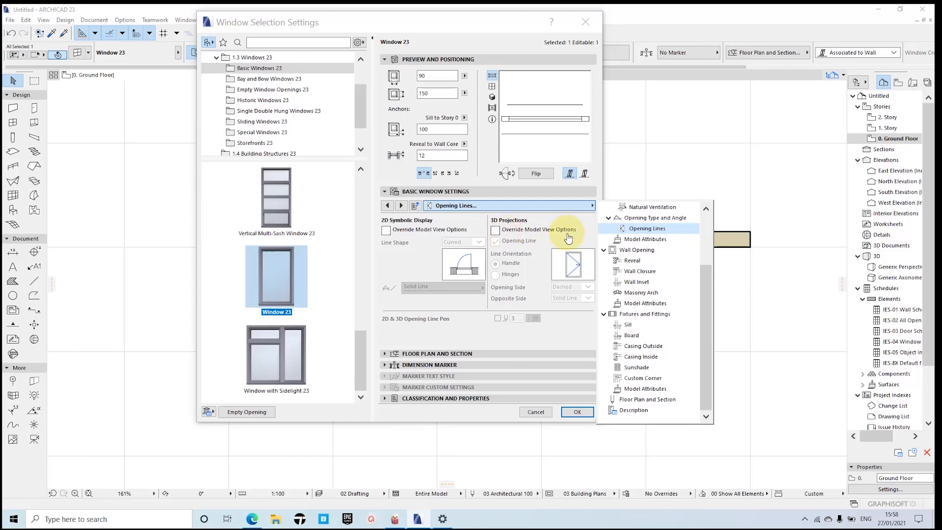
Step: Override the model view options for the window's 3D projections and turn off its 3D opening line
click(495, 229)
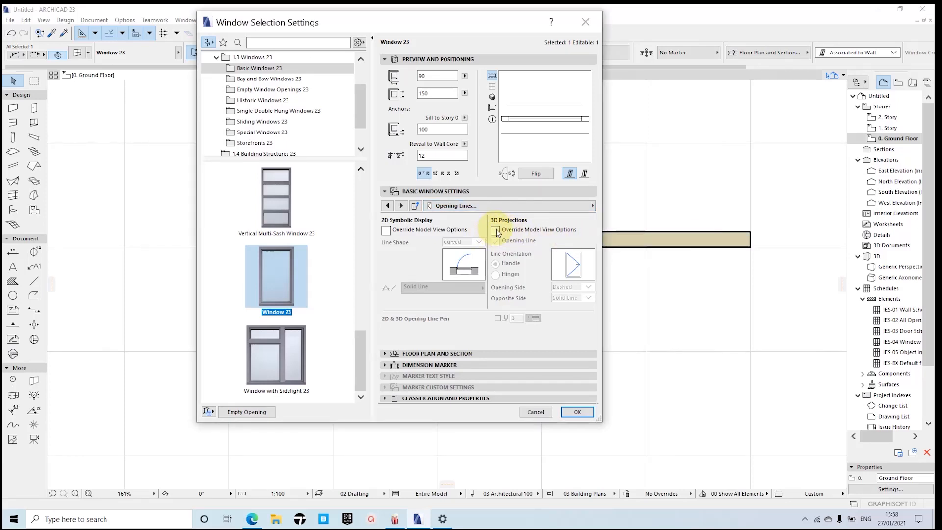
click(496, 229)
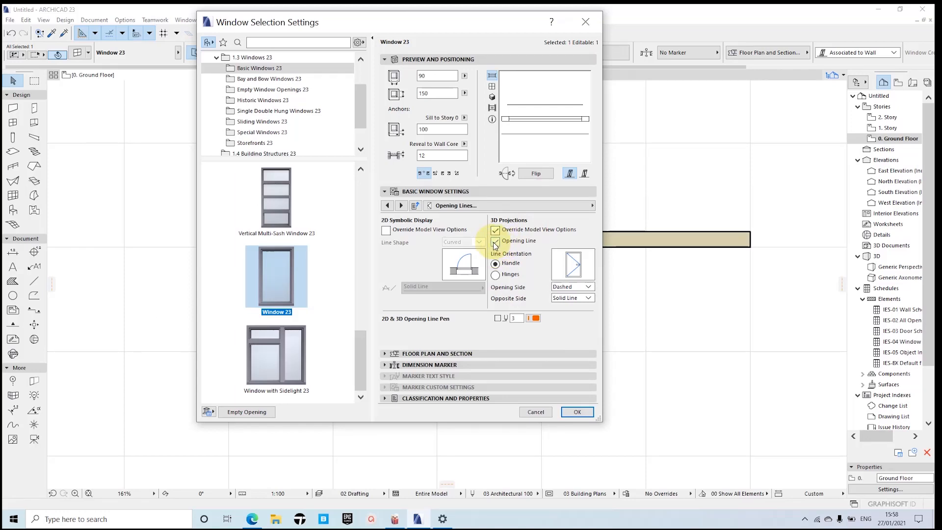
click(495, 242)
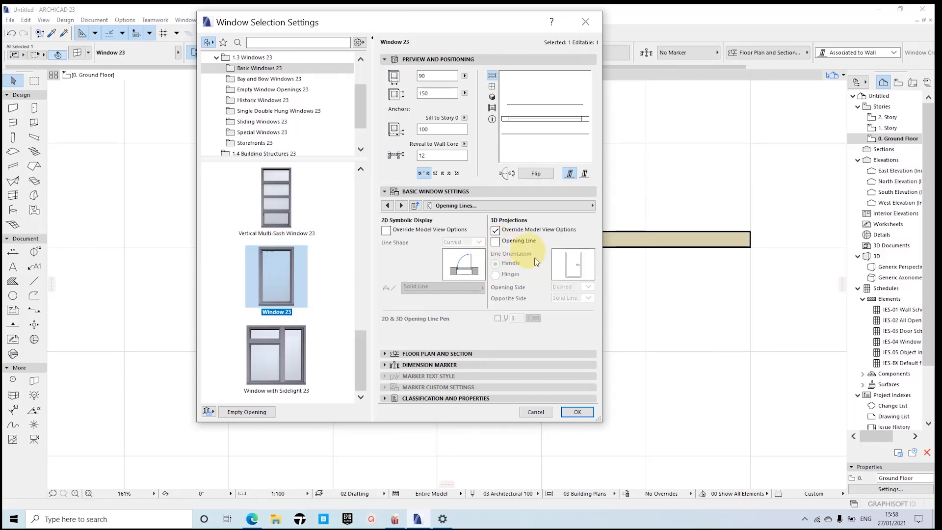
click(575, 412)
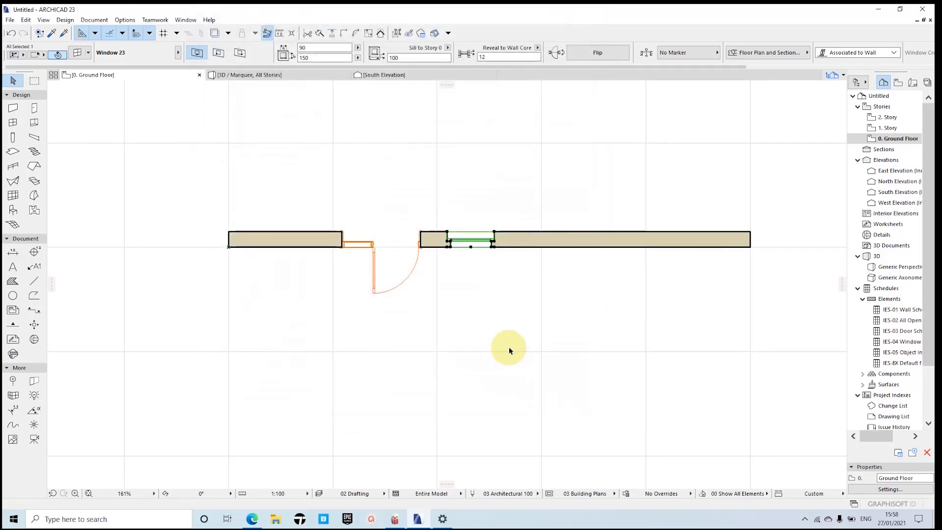
Step: Examine the window's lines and reveal in the wall on the ground floor plan
scroll(474, 253, up, 3)
scroll(468, 234, down, 2)
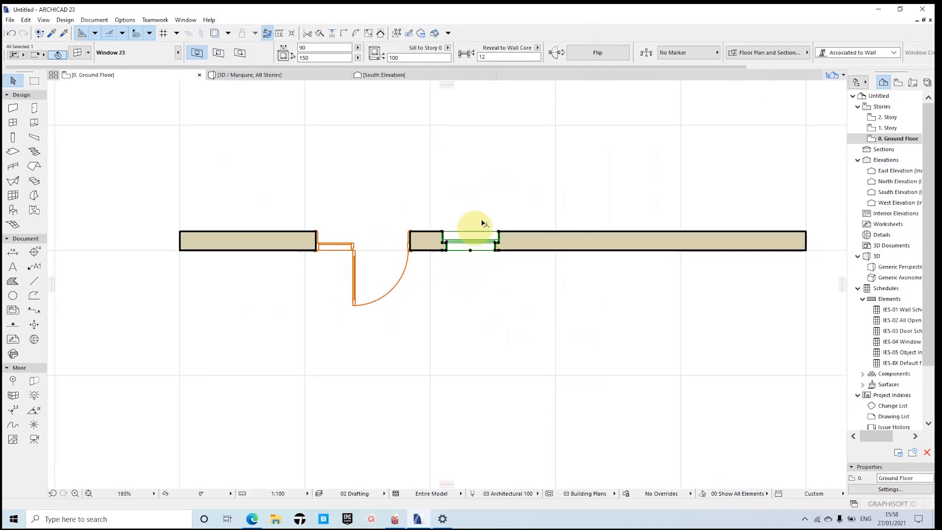
scroll(481, 225, up, 1)
click(494, 201)
scroll(478, 243, up, 5)
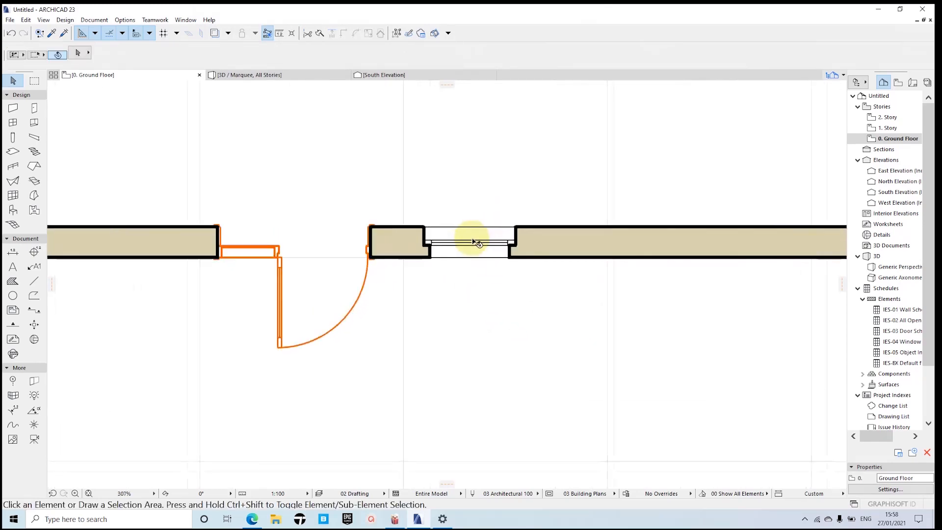
scroll(476, 244, down, 3)
scroll(501, 246, up, 1)
scroll(500, 245, up, 1)
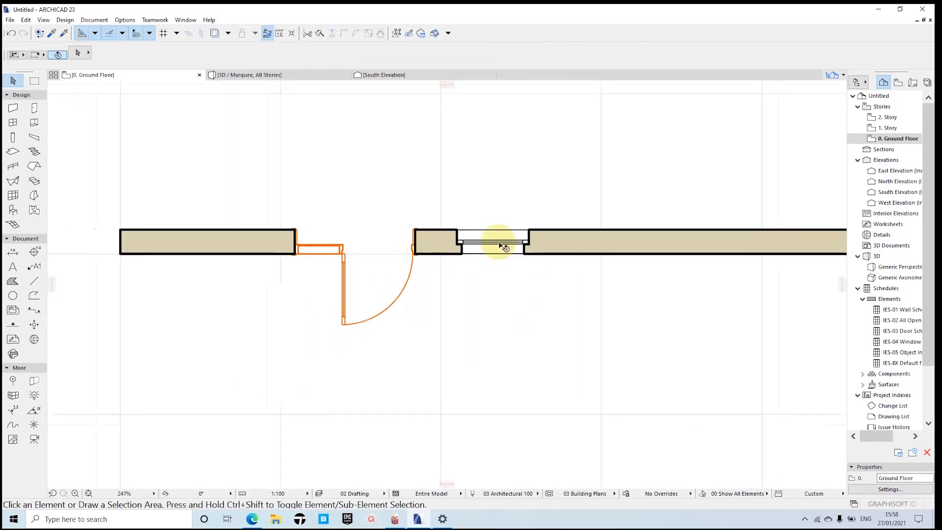
middle_drag(519, 255, 495, 267)
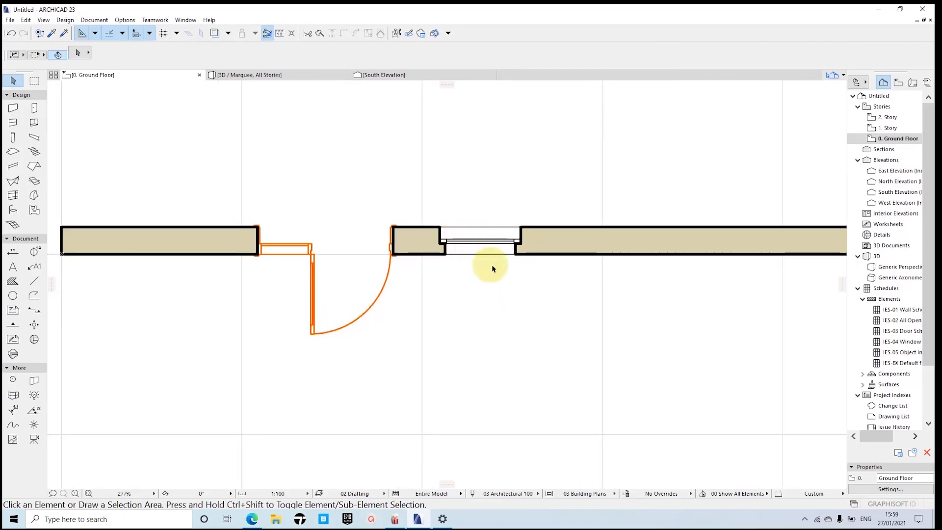
scroll(458, 248, up, 2)
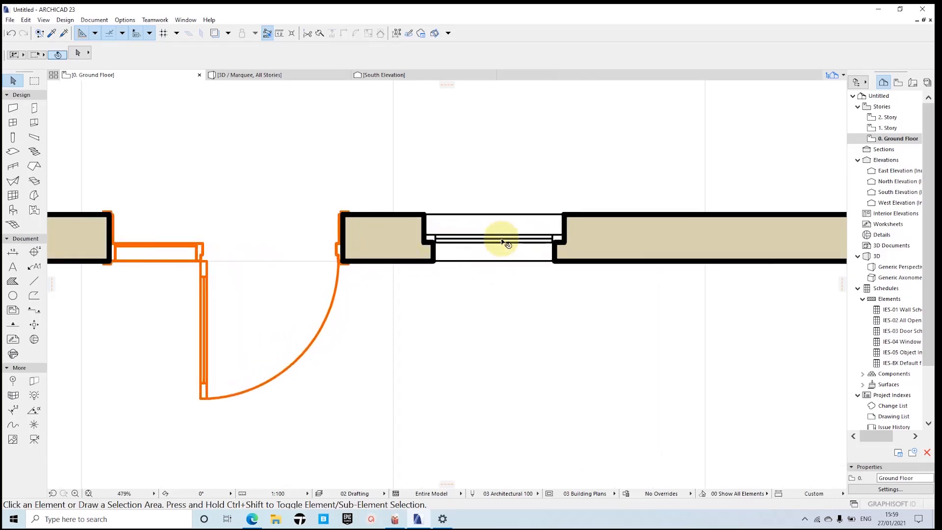
scroll(463, 246, down, 1)
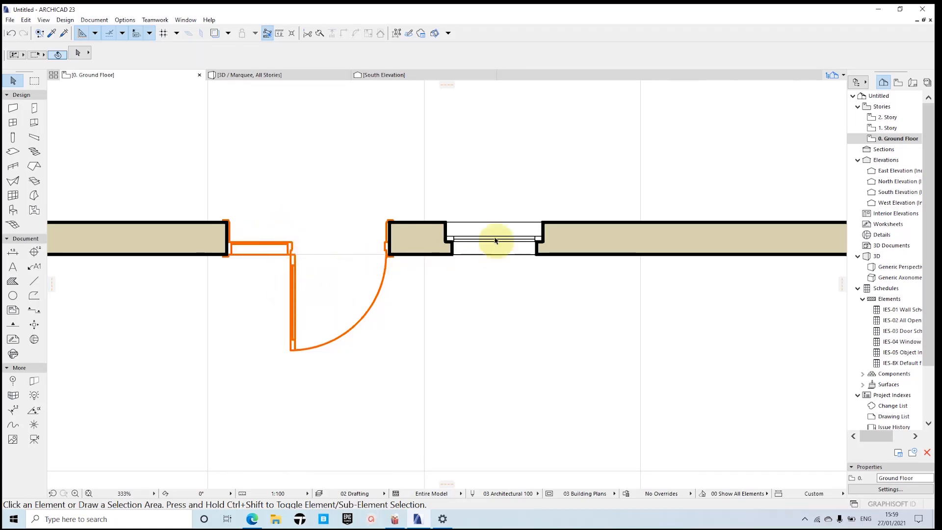
mouse_move(494, 236)
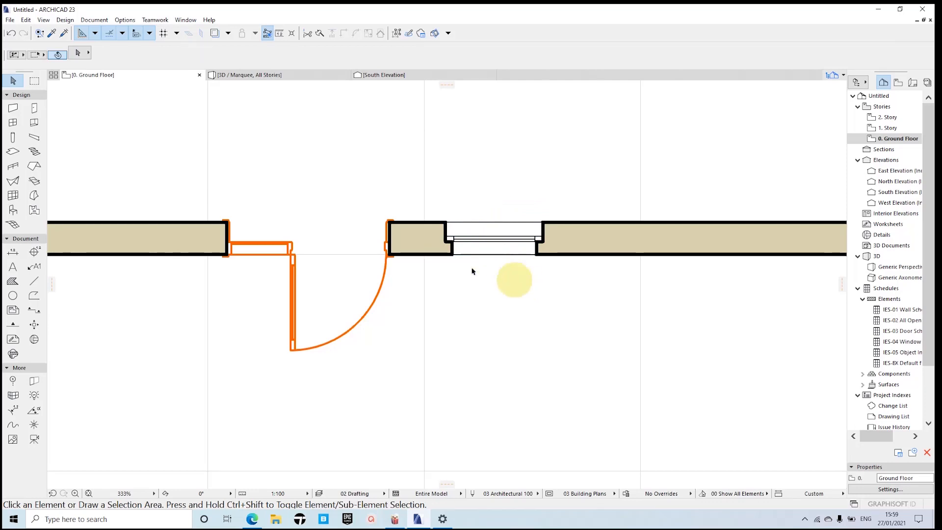
Step: Switch to the 3D view and inspect the window and door from the front and at an angle
click(246, 77)
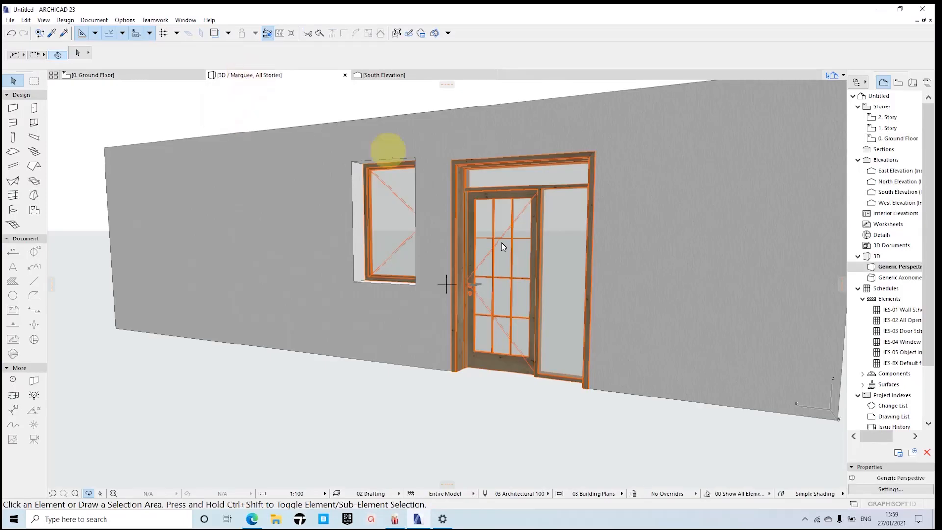
drag(500, 269, 439, 233)
scroll(370, 212, up, 4)
scroll(399, 219, down, 3)
middle_drag(399, 219, 467, 219)
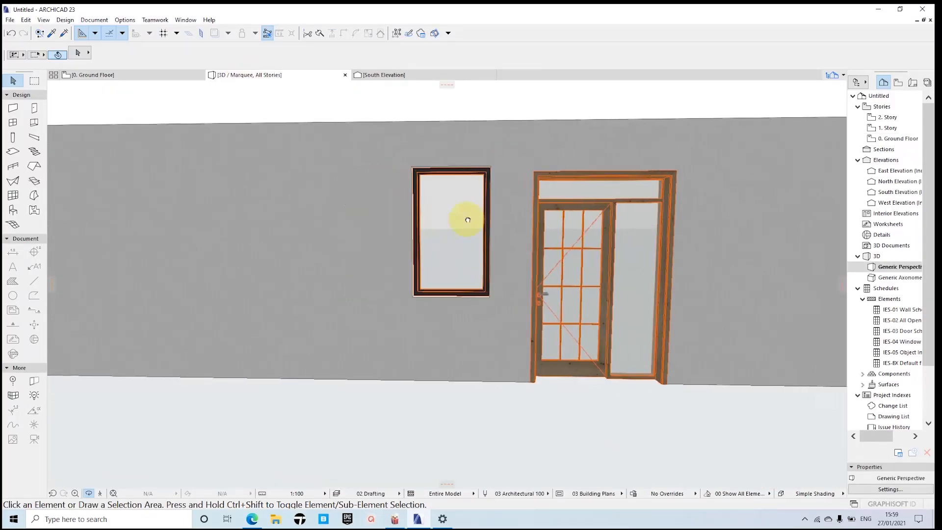
scroll(469, 215, up, 2)
drag(468, 216, 402, 235)
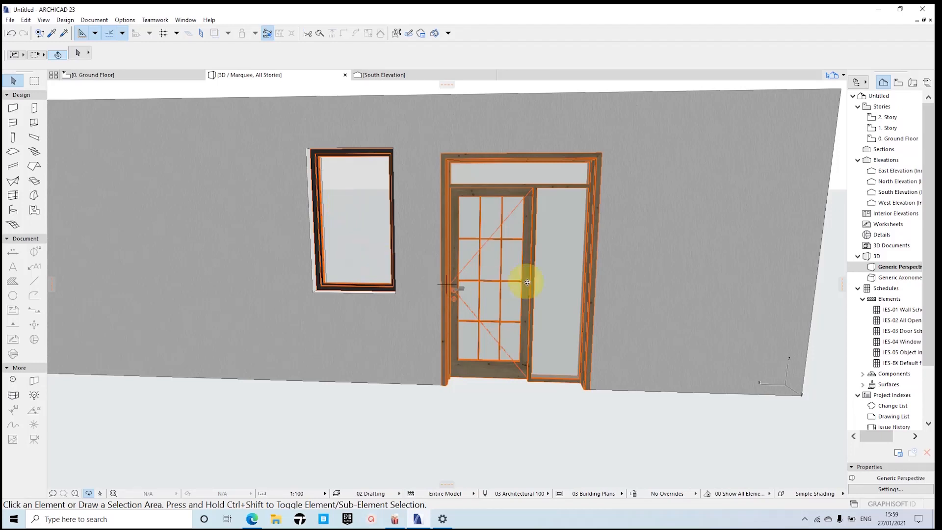
Step: Override the model view options for the door's 3D projections and turn off its 3D opening line
key(Escape)
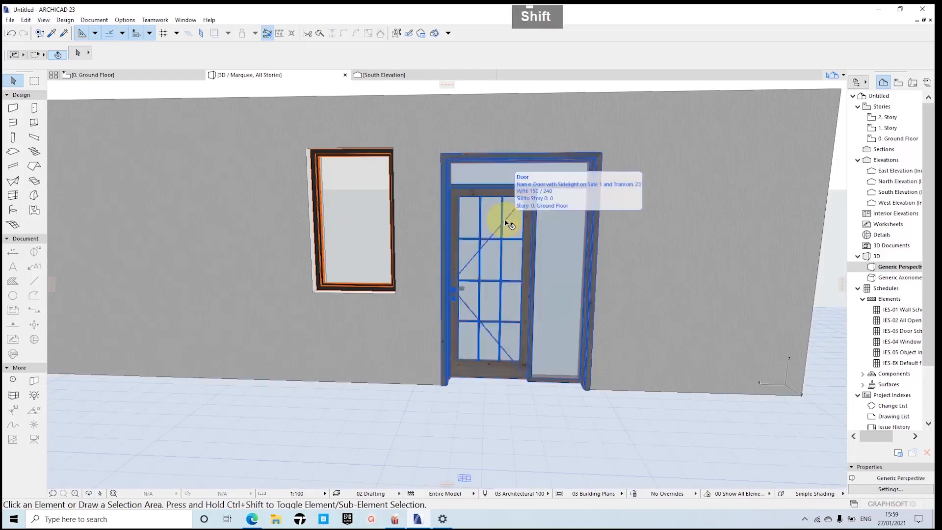
shift+click(522, 254)
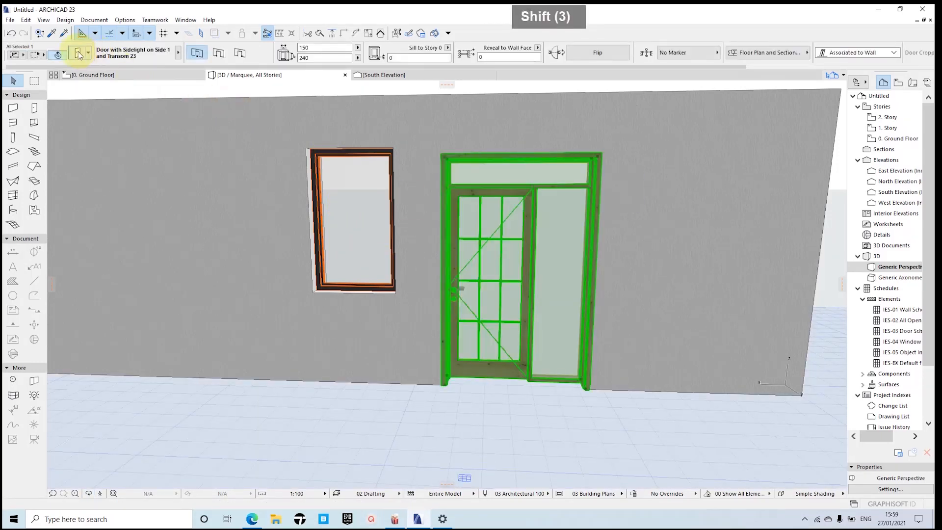
key(ctrl+t)
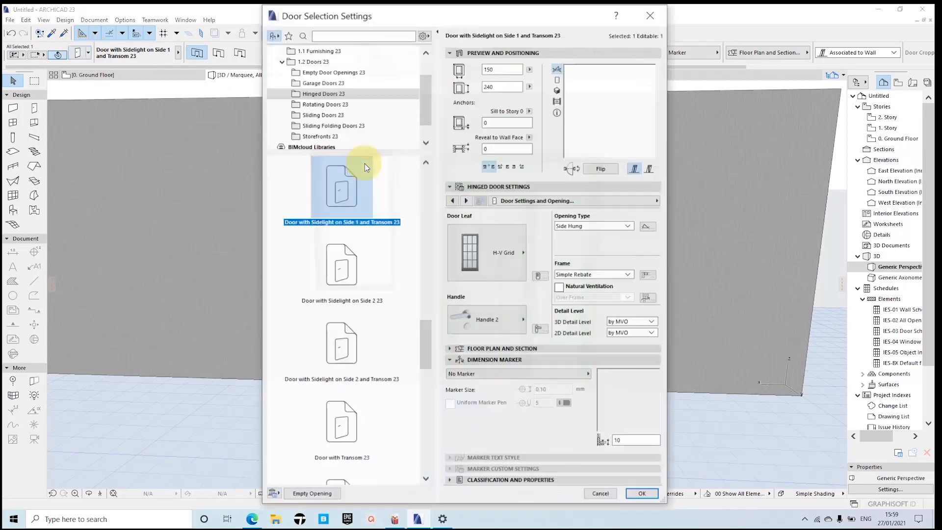
click(581, 206)
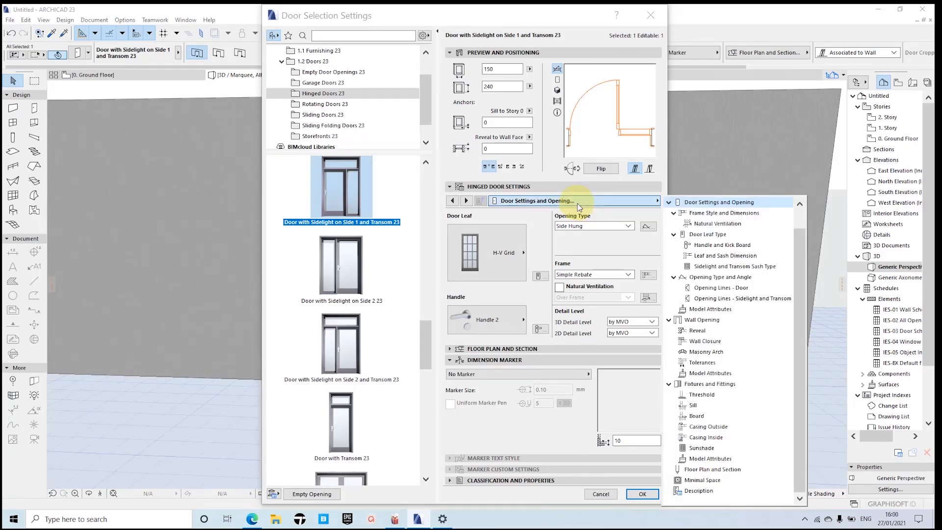
click(718, 288)
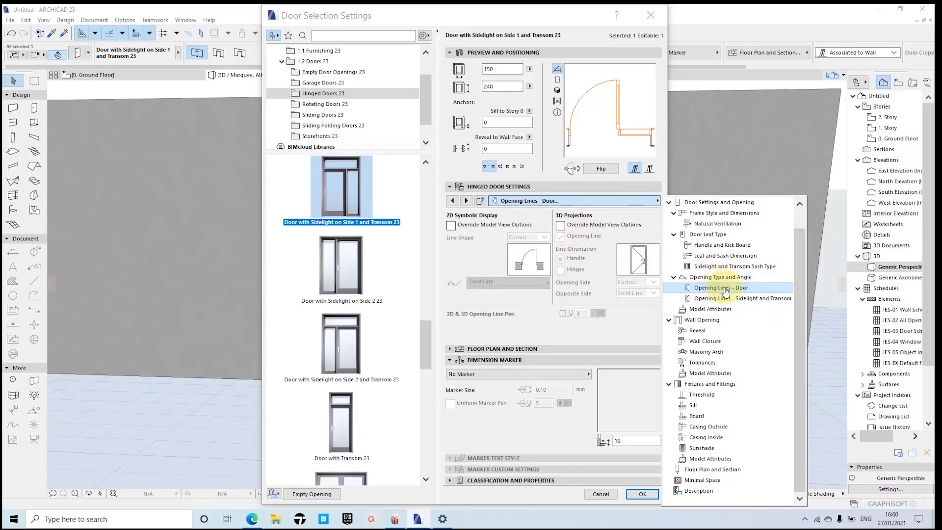
click(560, 226)
click(560, 225)
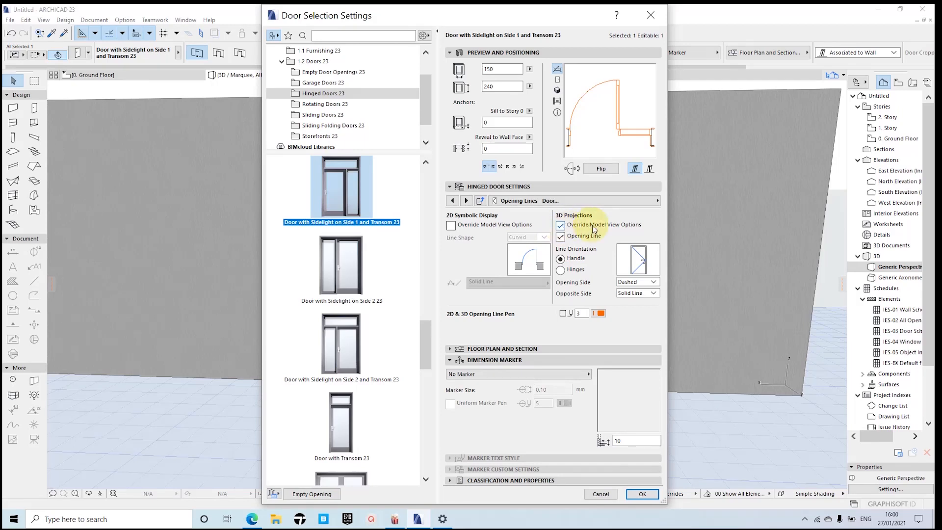
click(560, 238)
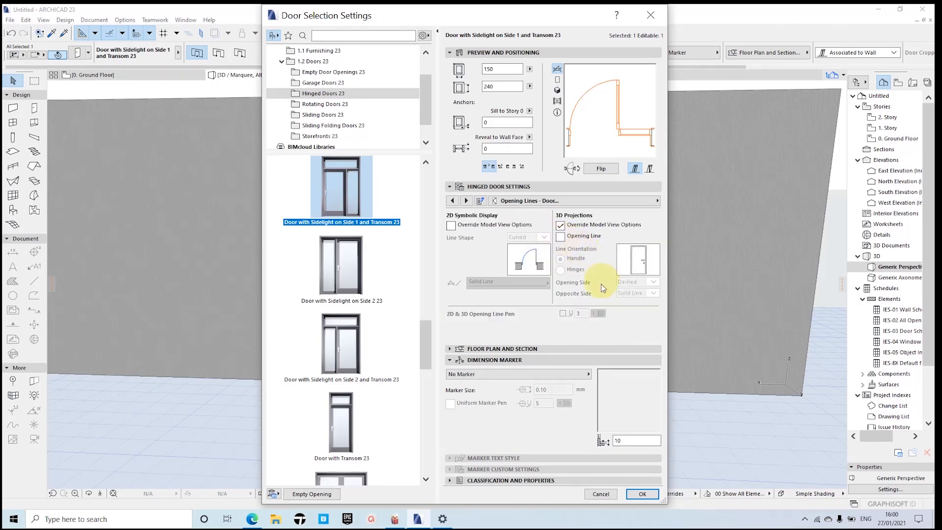
click(638, 495)
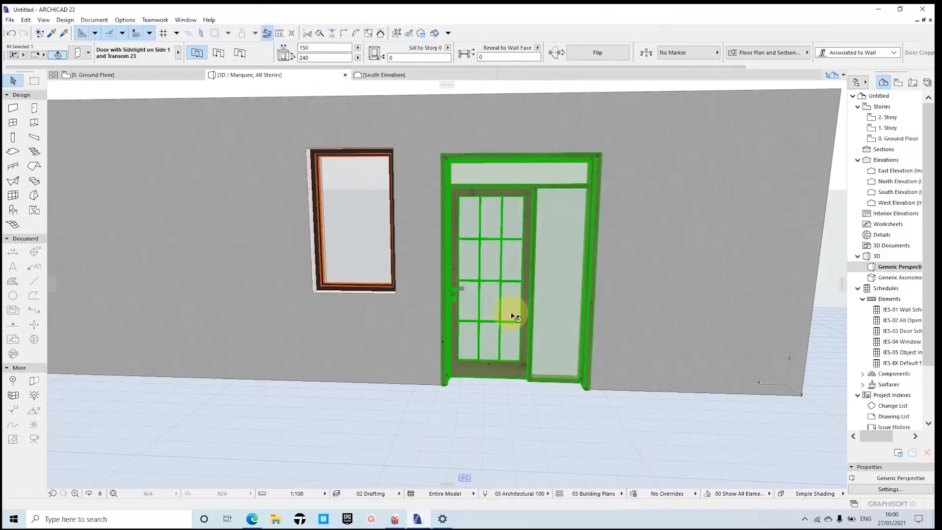
Step: Check the door and window in 3D and return to the ground floor plan with nothing selected
scroll(511, 309, down, 2)
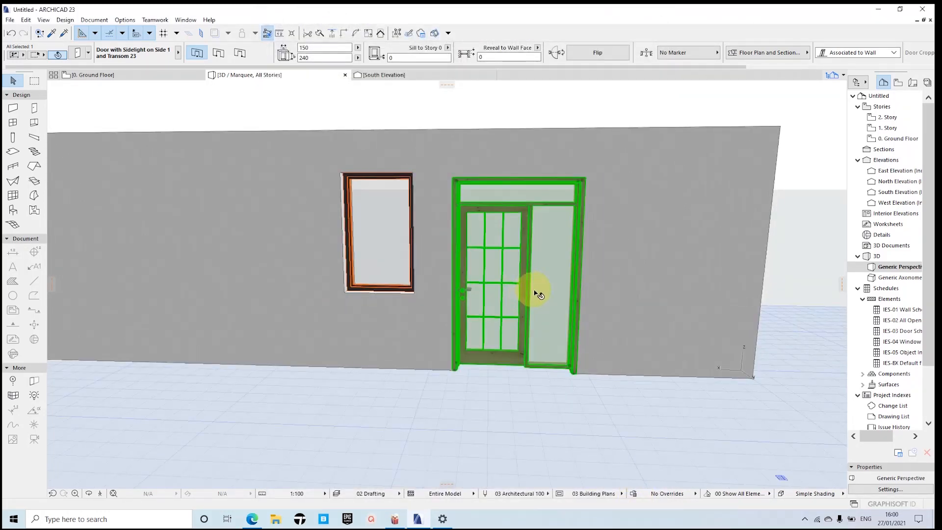
key(o)
drag(536, 273, 495, 279)
click(103, 75)
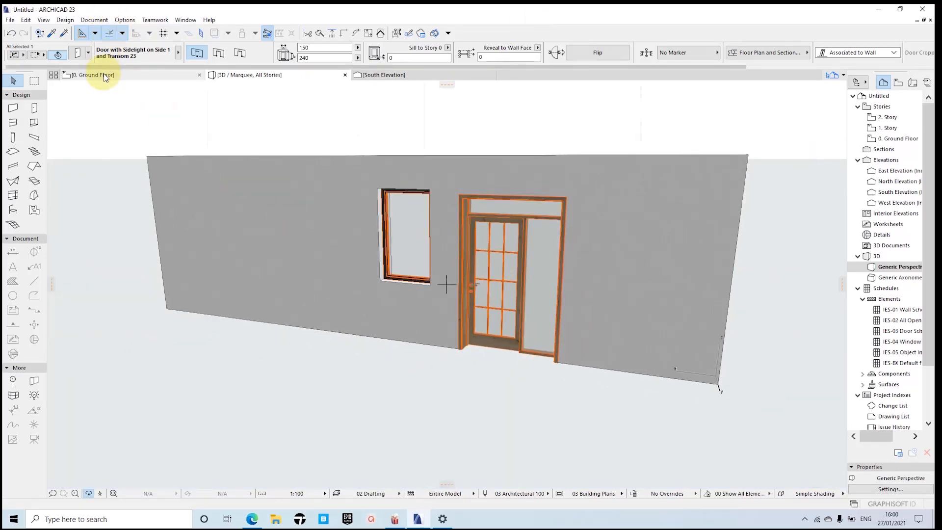
key(Escape)
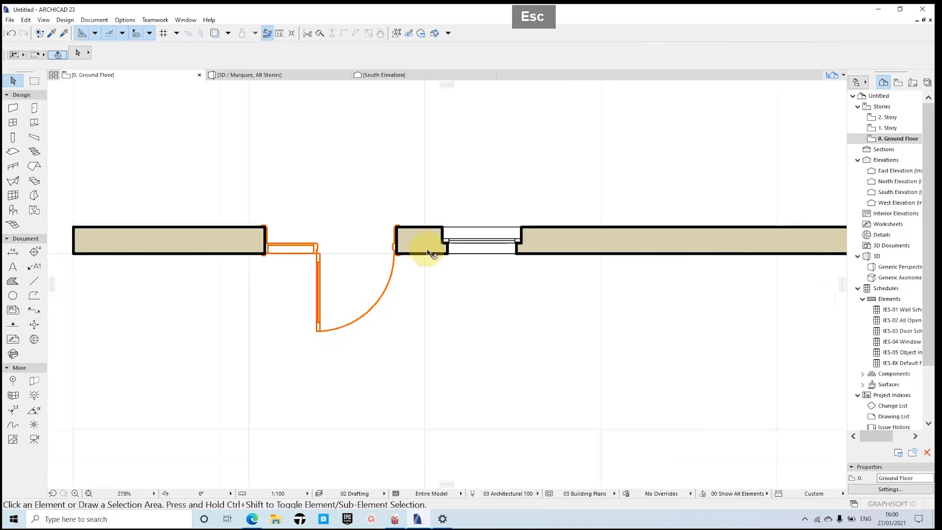
scroll(432, 253, down, 3)
middle_drag(441, 210, 372, 212)
scroll(414, 216, down, 1)
scroll(353, 215, up, 2)
scroll(351, 216, up, 1)
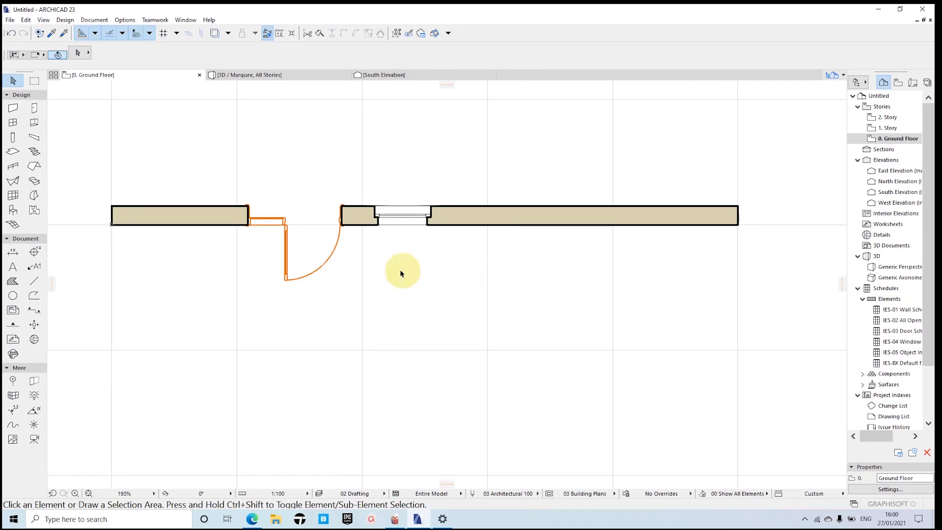
scroll(464, 269, down, 2)
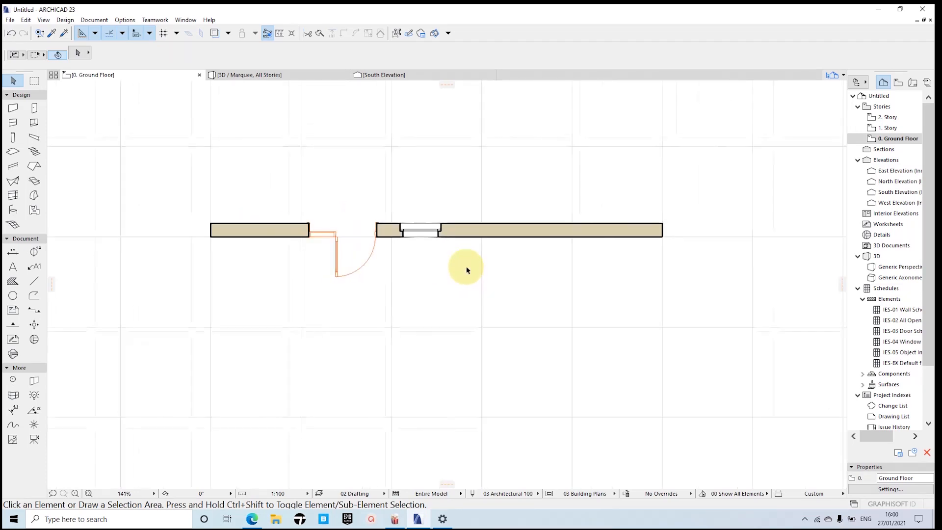
scroll(458, 255, up, 1)
scroll(457, 255, up, 2)
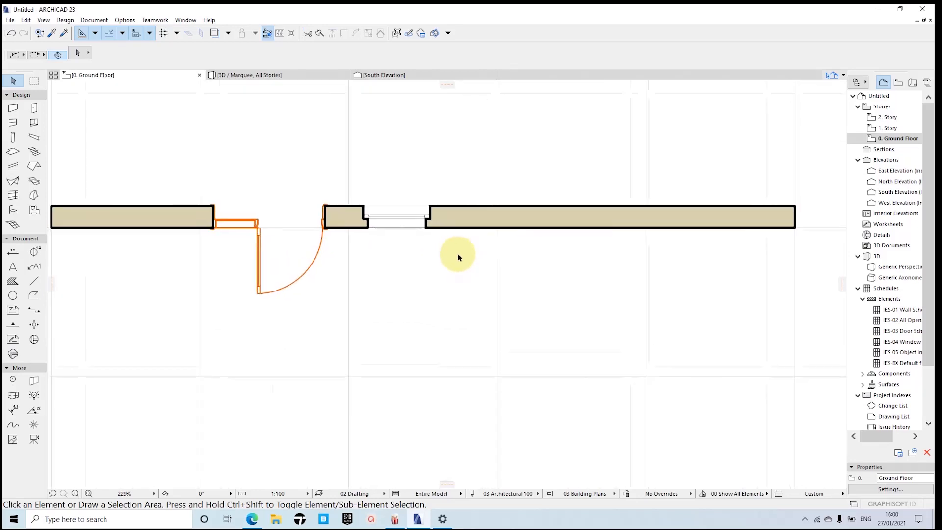
scroll(434, 255, down, 2)
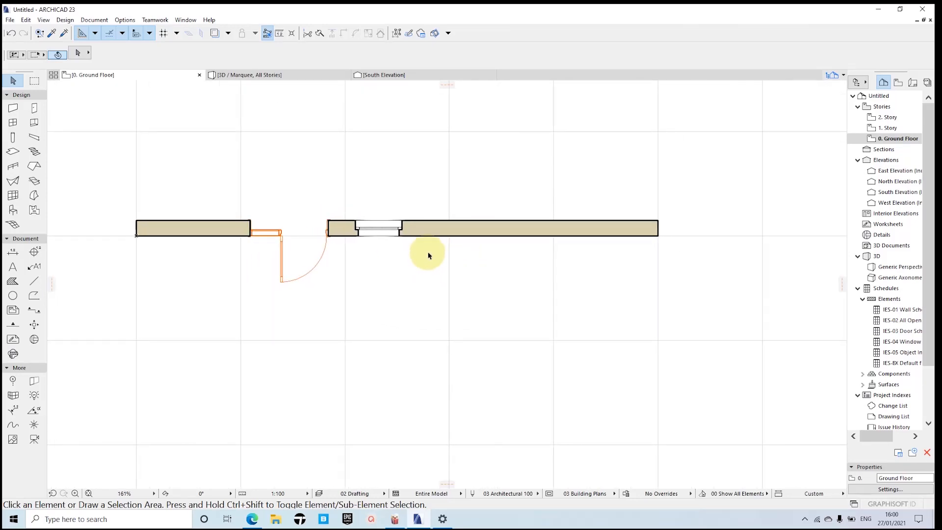
middle_drag(444, 255, 420, 266)
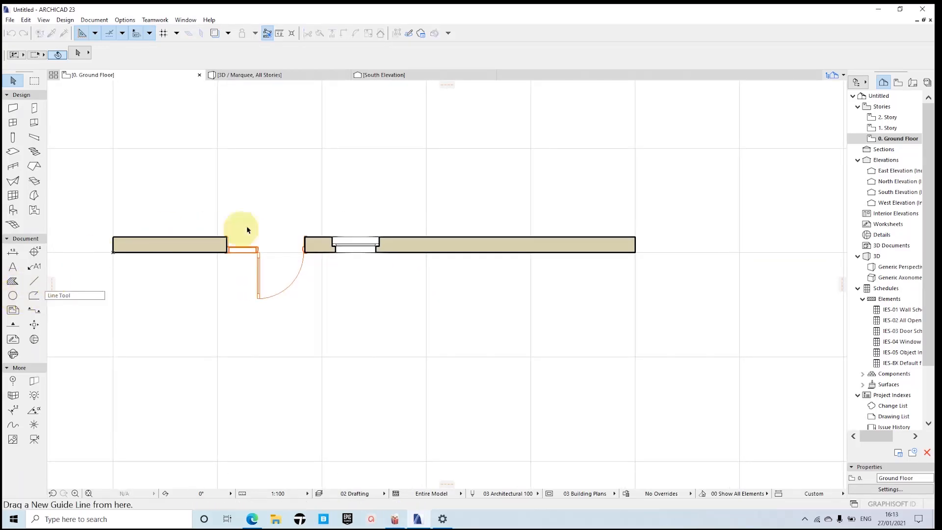
Step: Draw a rectangular slab measuring 90 by 210 in the empty area above the wall on the ground floor plan
middle_drag(246, 228, 281, 271)
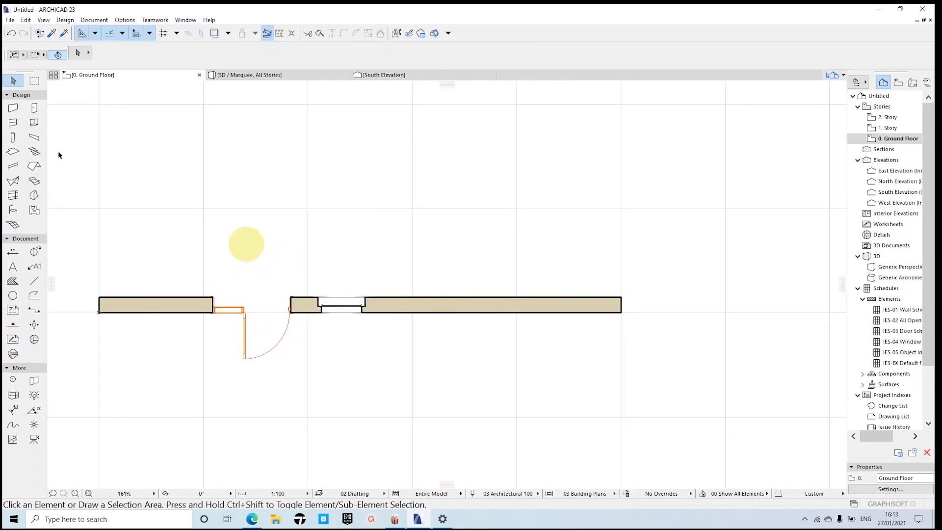
click(13, 152)
middle_drag(419, 225, 385, 267)
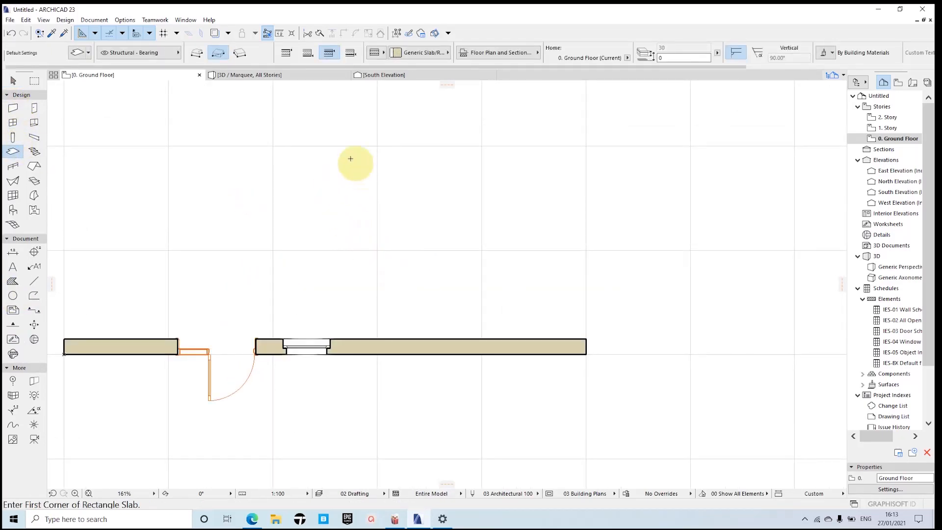
click(336, 150)
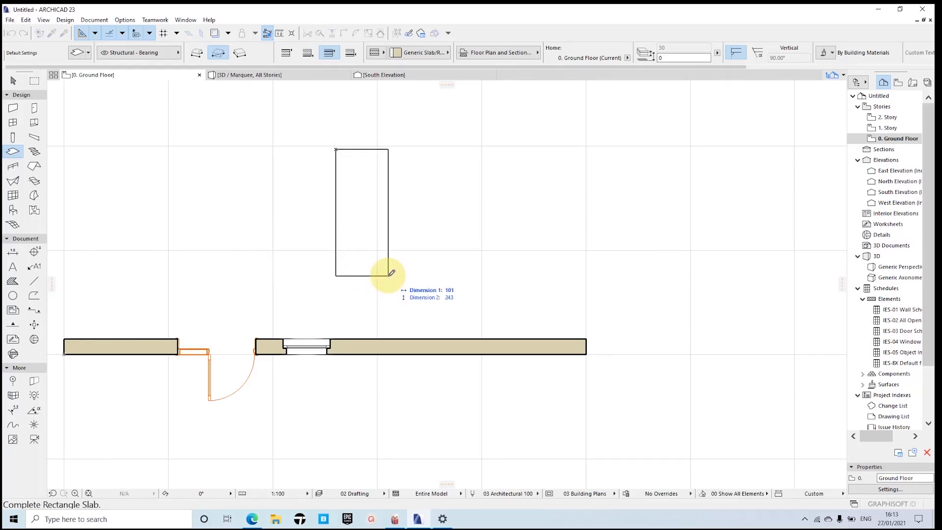
text(90)
key(Down)
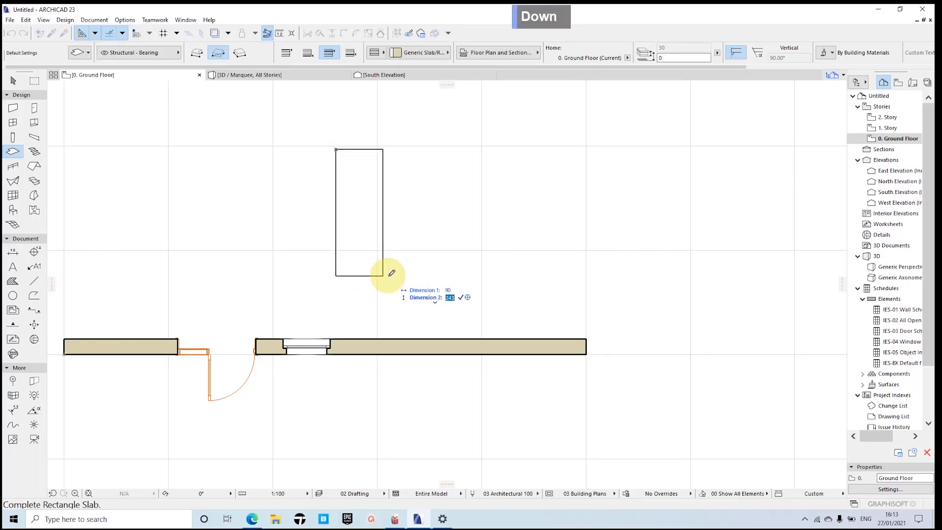
text(210)
key(Return)
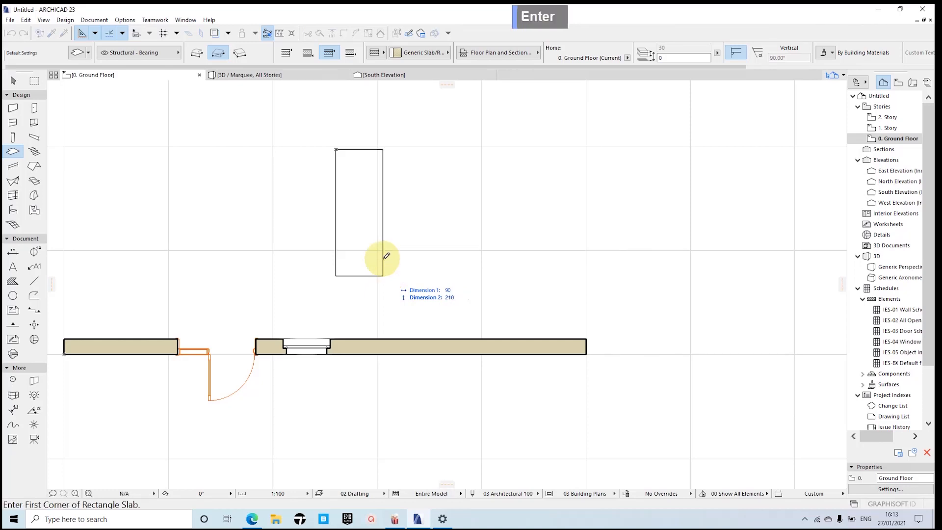
Step: Start a polygonal slab inside the 90 by 210 rectangle and draw its two upper sloping edges, each about 71 long
scroll(365, 199, up, 2)
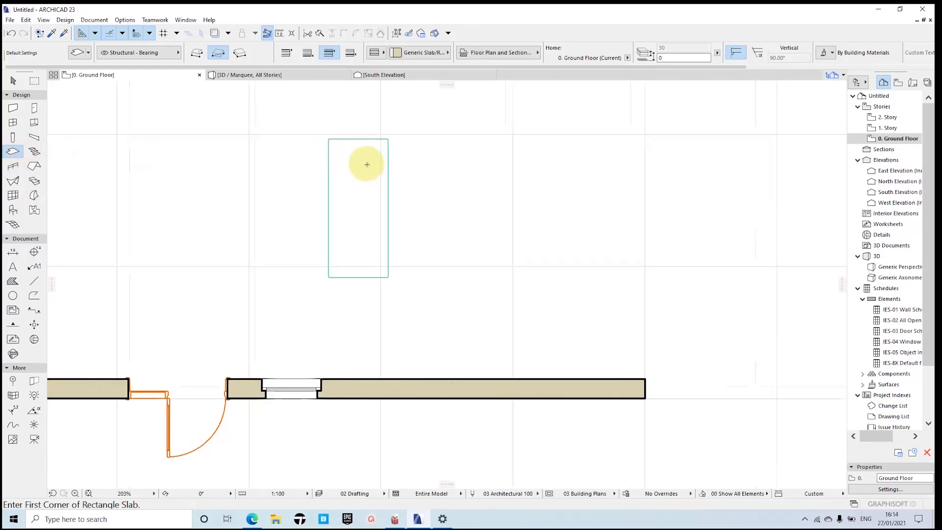
scroll(366, 162, up, 4)
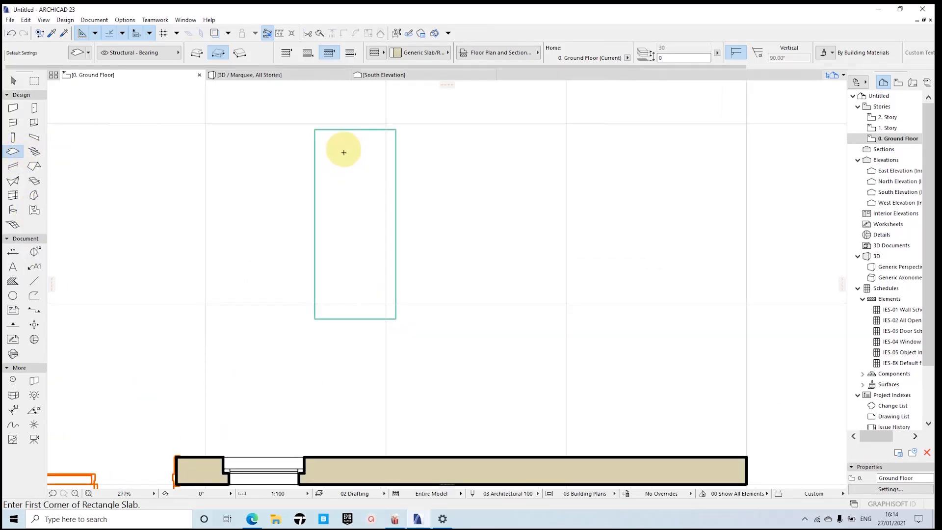
click(330, 224)
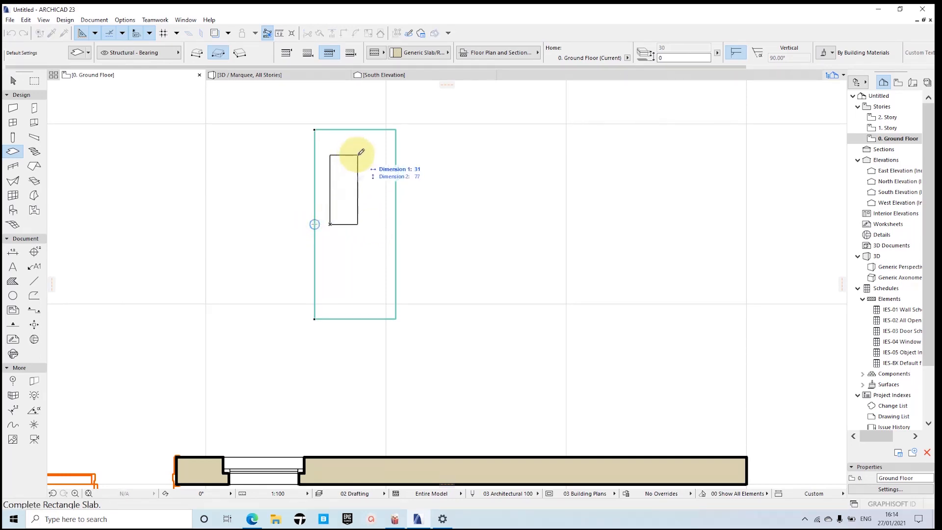
click(197, 54)
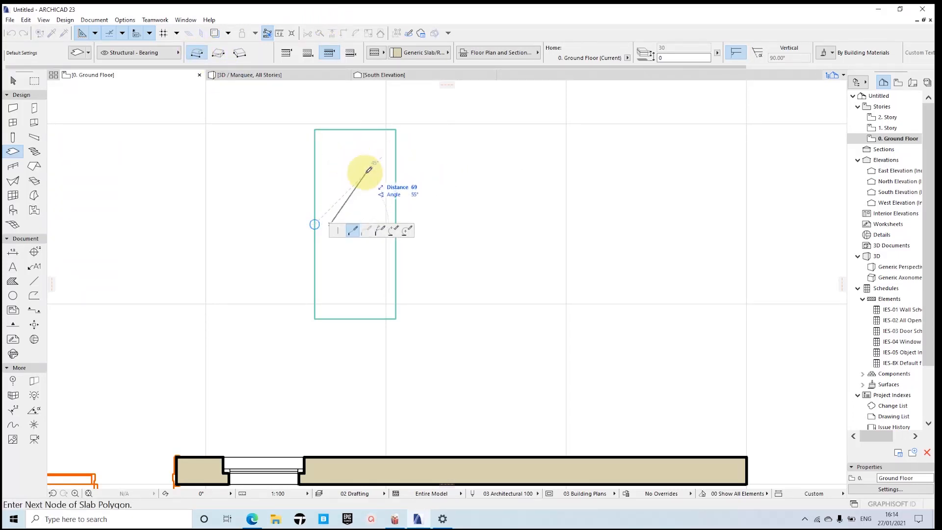
scroll(353, 158, up, 2)
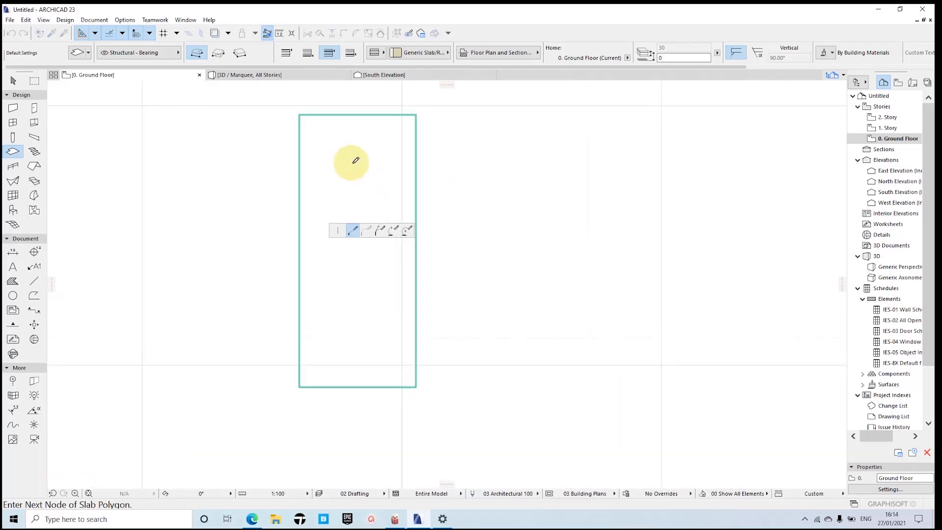
middle_drag(349, 156, 311, 130)
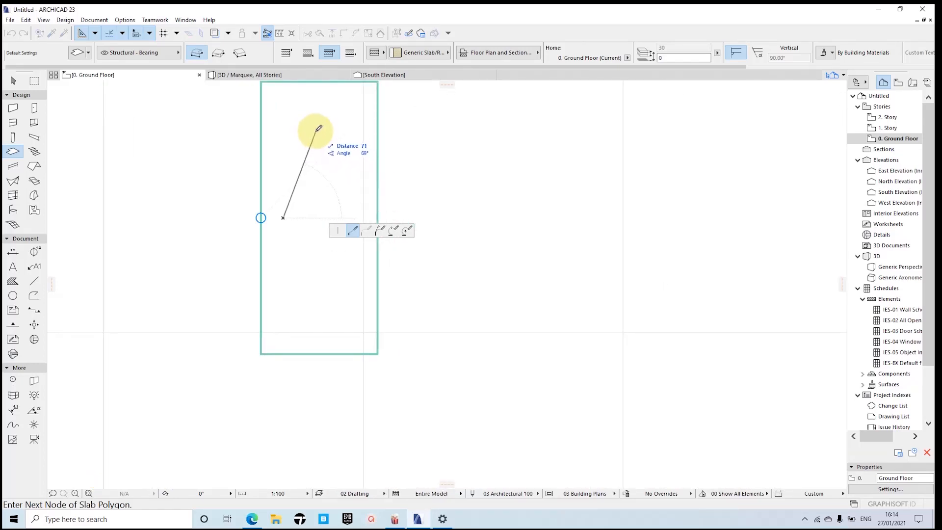
click(319, 131)
scroll(342, 202, down, 2)
middle_drag(344, 199, 343, 164)
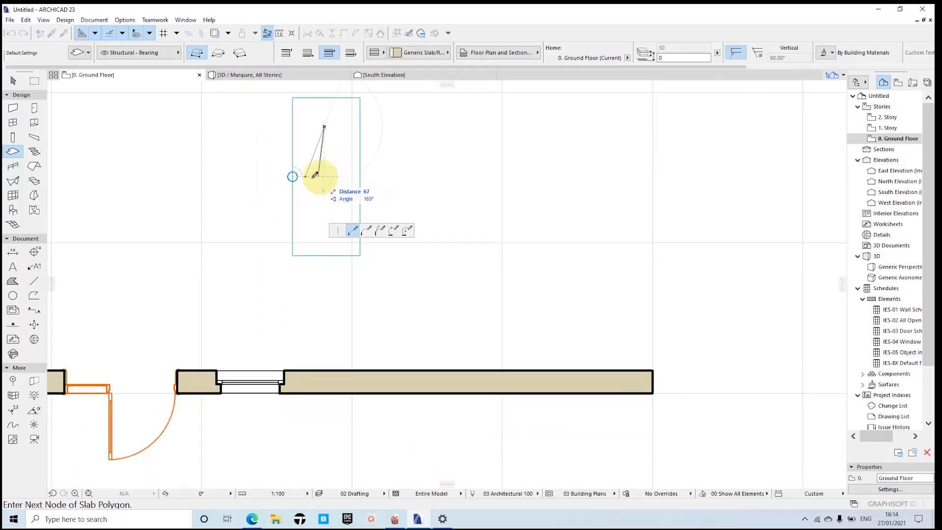
click(348, 174)
Step: Add a lower middle node and close the polygonal slab at its starting node to form a diamond
scroll(327, 217, down, 2)
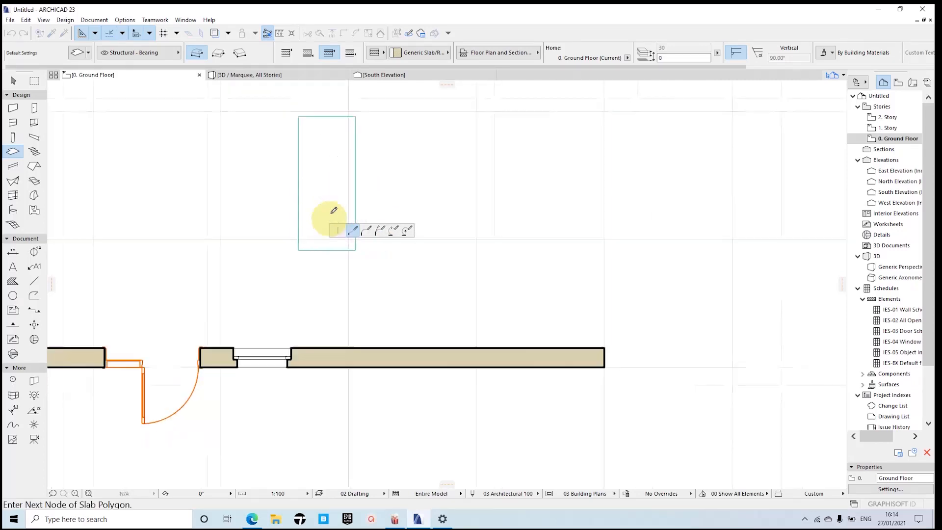
middle_drag(326, 217, 325, 183)
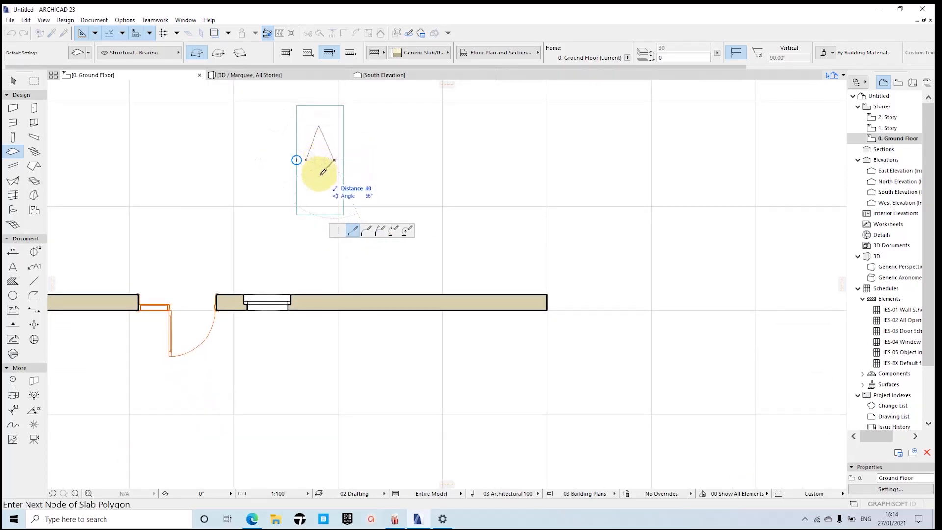
scroll(320, 202, down, 1)
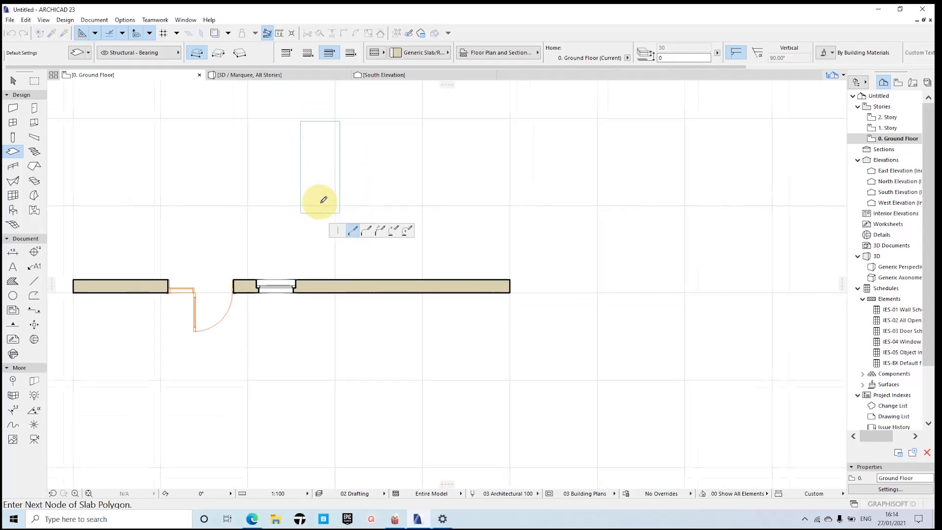
scroll(319, 202, up, 3)
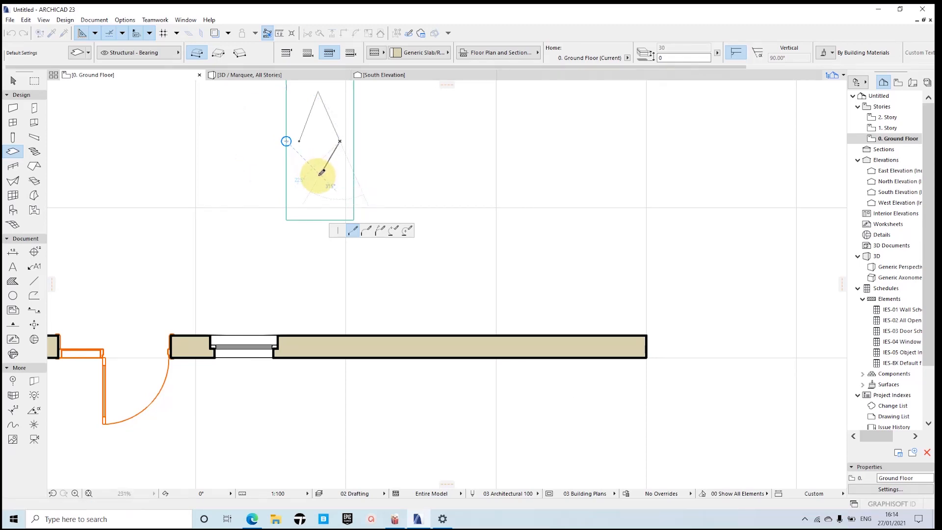
click(320, 175)
click(301, 140)
scroll(330, 162, down, 1)
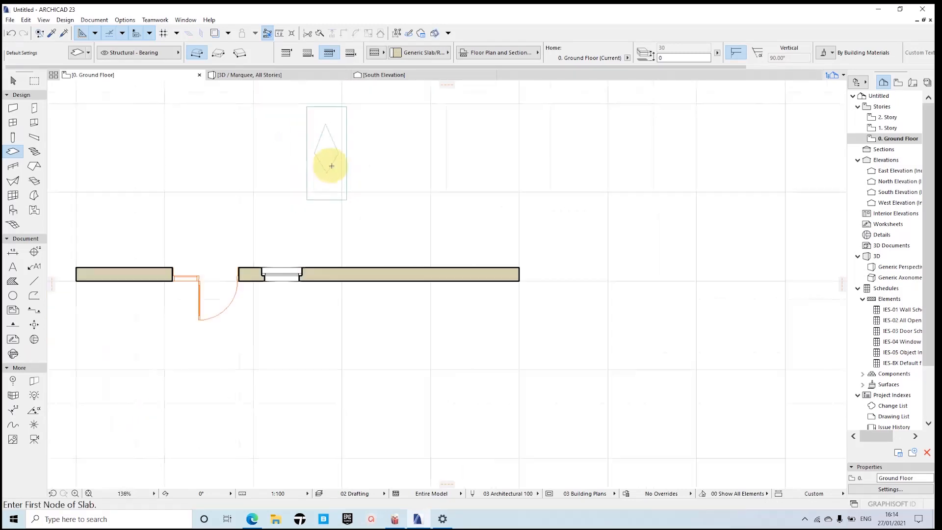
scroll(330, 185, up, 1)
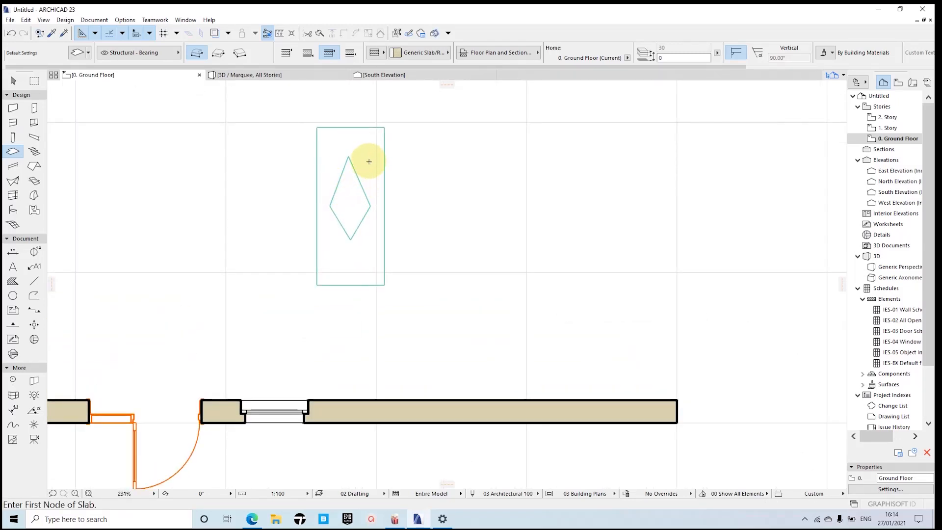
key(Escape)
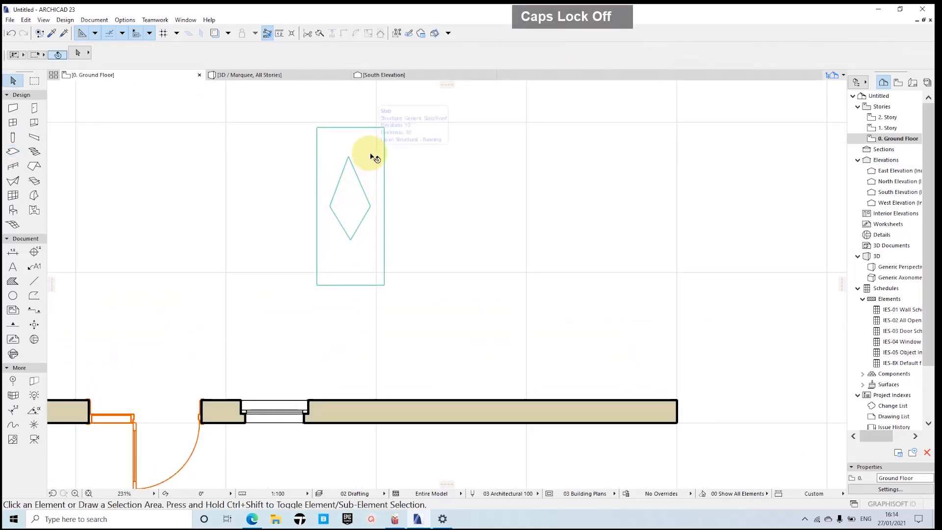
Step: Subtract the diamond's outline from the rectangular slab to cut a matching hole, and clear the selection
shift+click(385, 160)
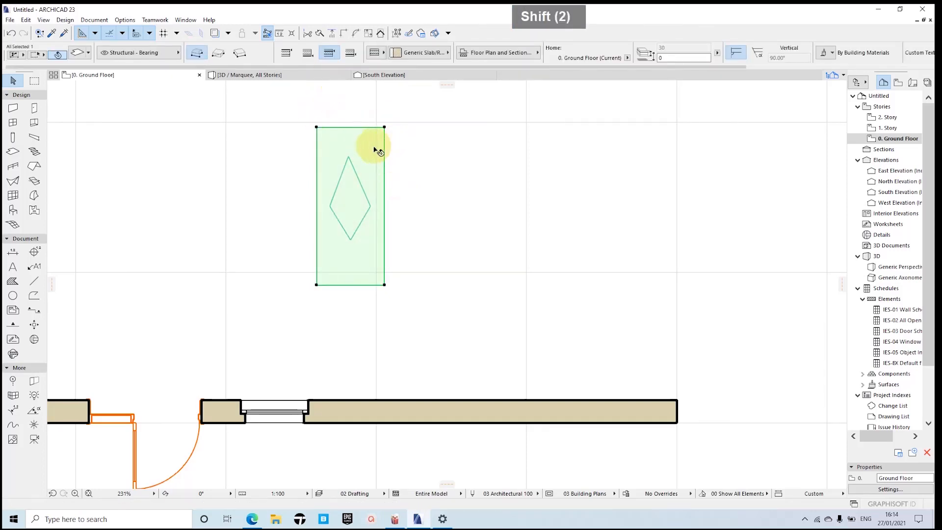
click(385, 147)
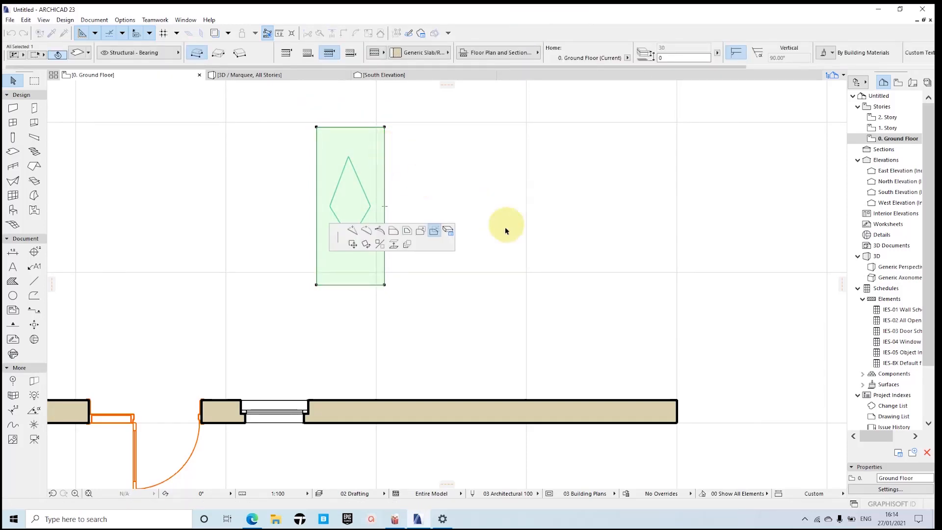
key(space)
click(349, 177)
key(Escape)
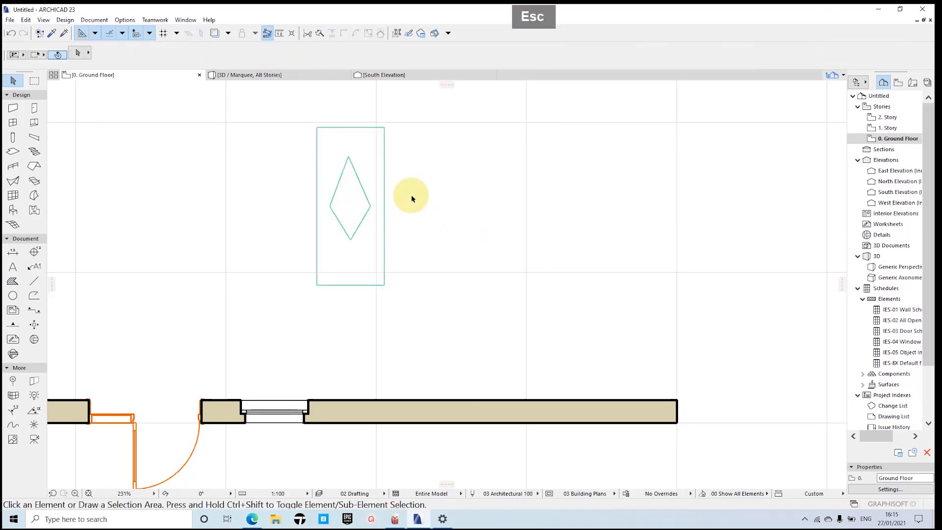
Step: Override the rectangular slab's top, edge and bottom surfaces, linking all three to Wood - Pine Grained Horizontal
shift+click(376, 167)
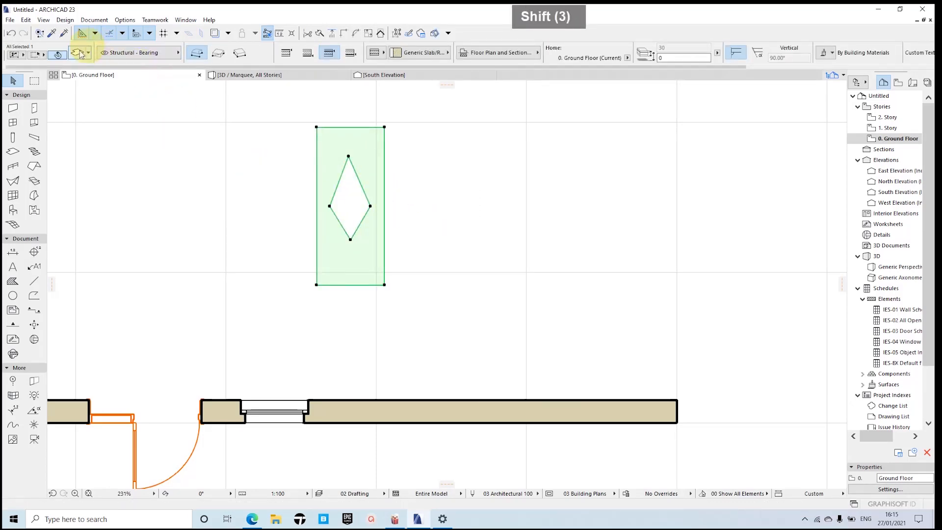
click(80, 54)
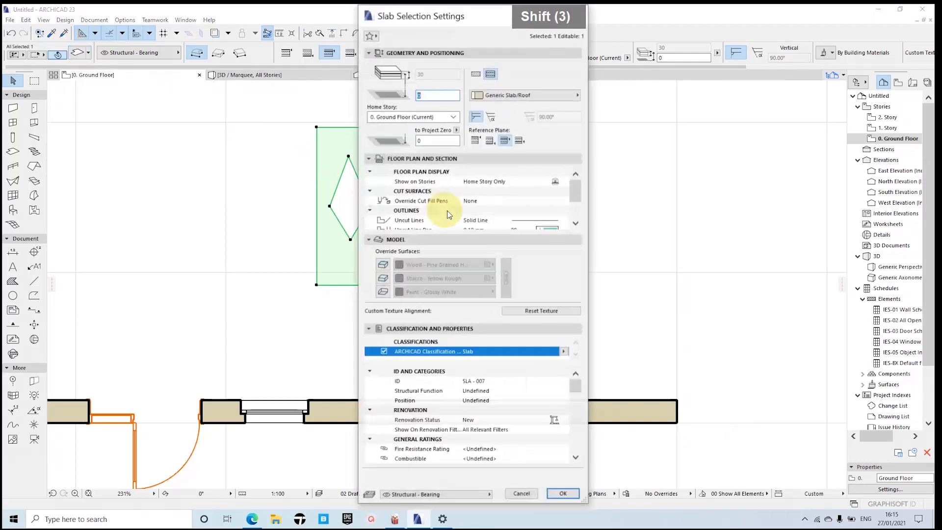
click(382, 264)
click(382, 278)
click(385, 292)
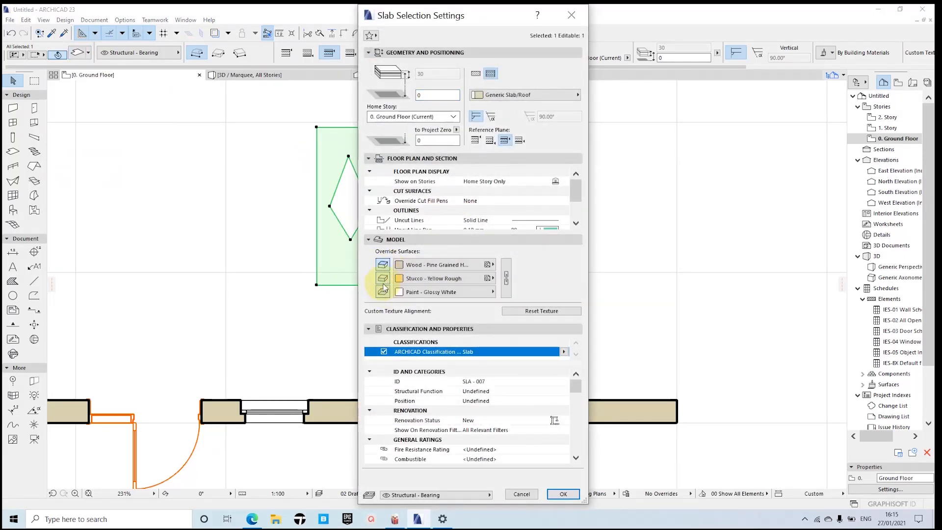
click(464, 266)
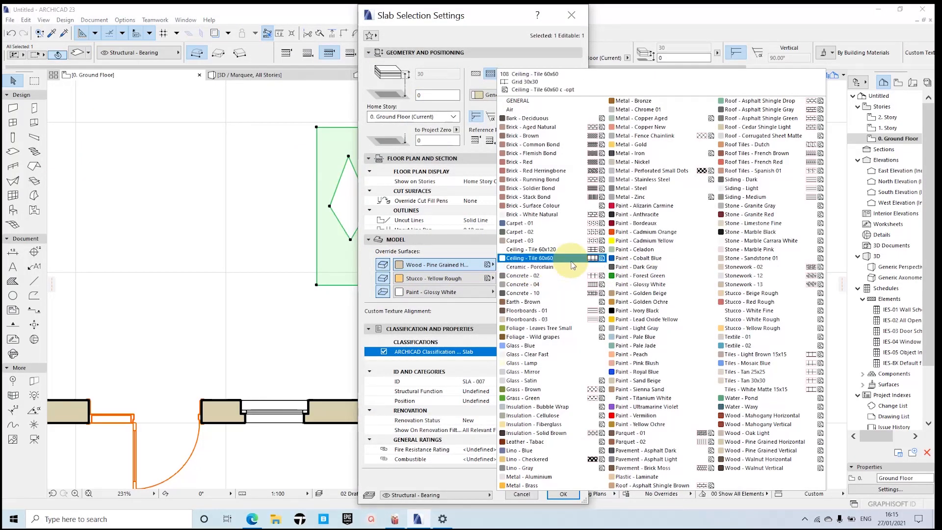
click(442, 269)
click(506, 271)
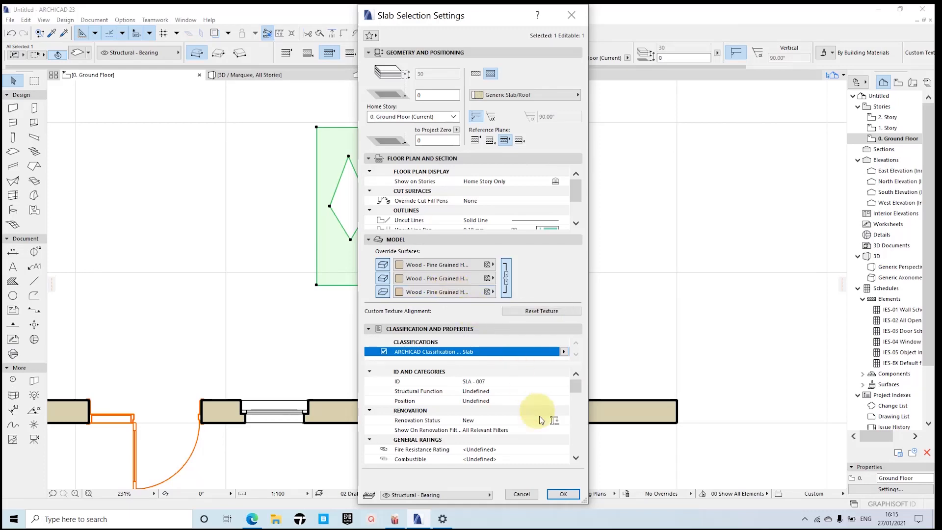
click(562, 494)
key(Escape)
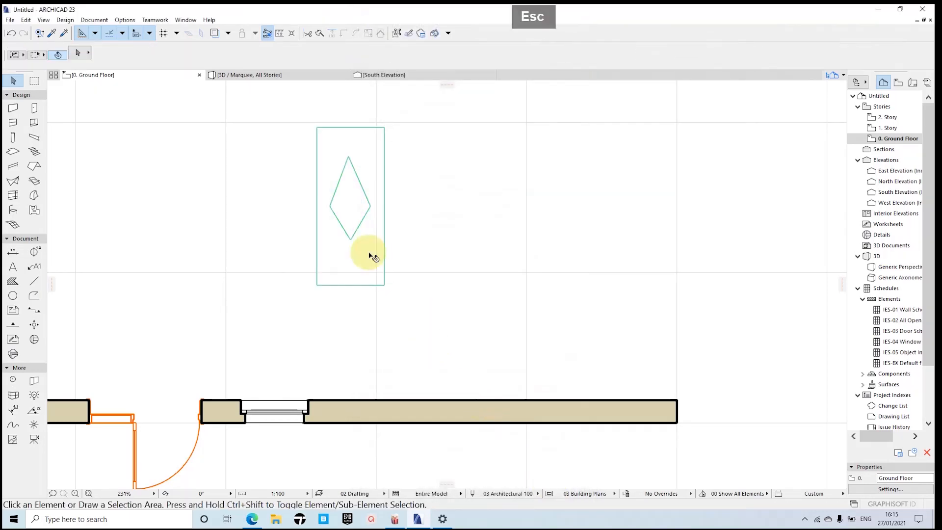
Step: Override the diamond slab's top, edge and bottom surfaces, linking all three to Glass - Clear Fast
shift+click(353, 218)
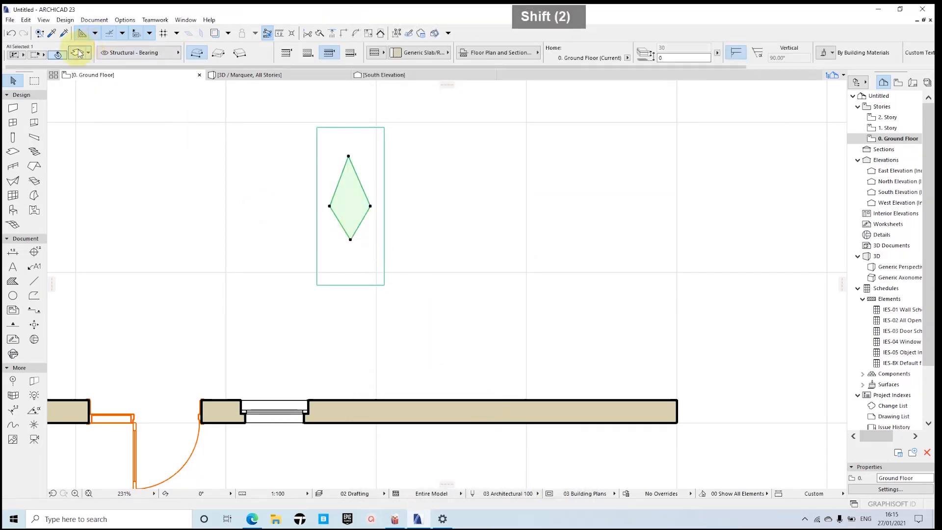
double_click(369, 207)
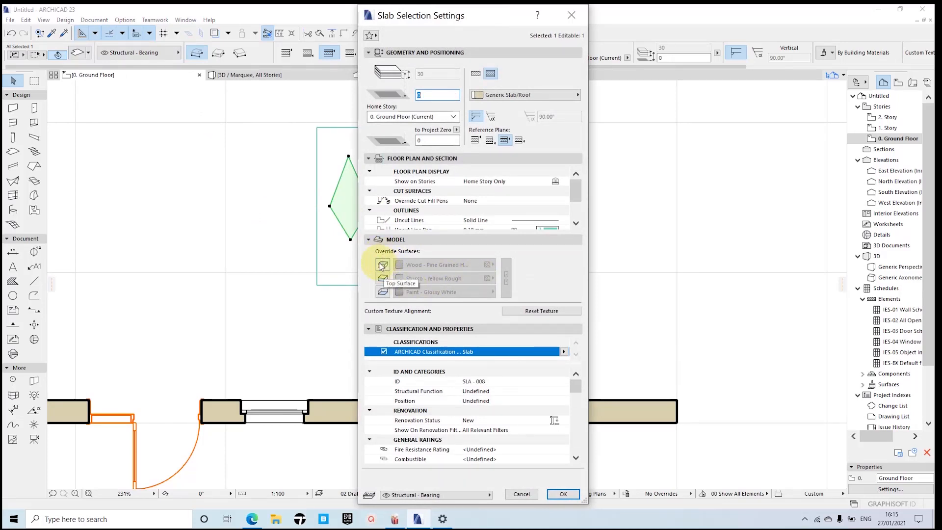
click(383, 265)
click(382, 278)
click(383, 291)
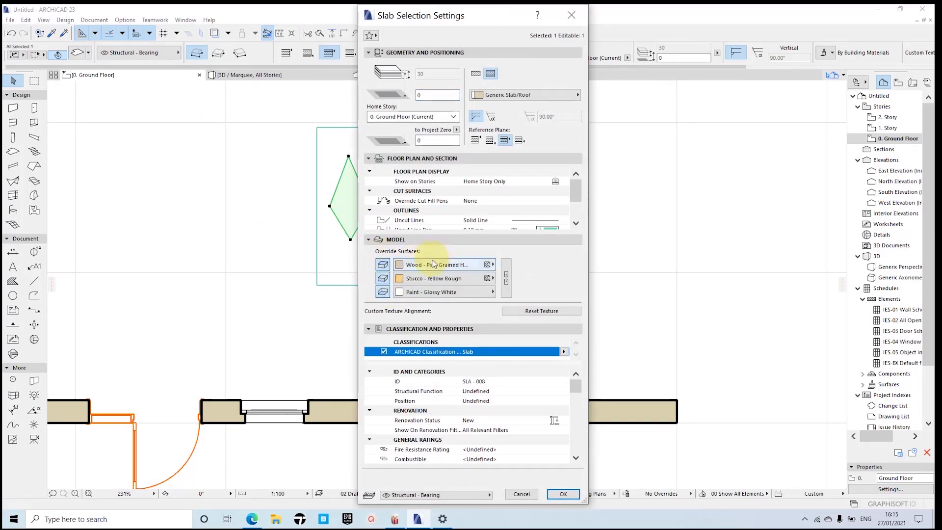
click(434, 264)
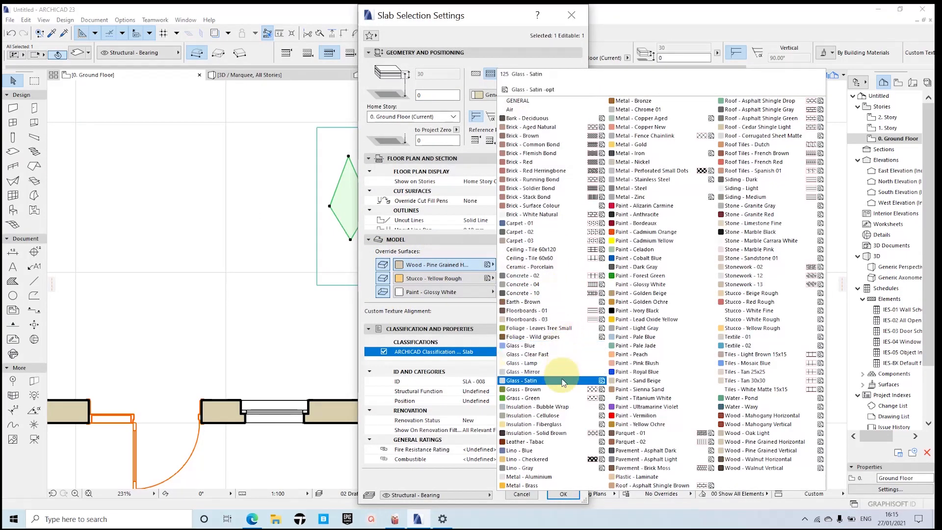
click(549, 356)
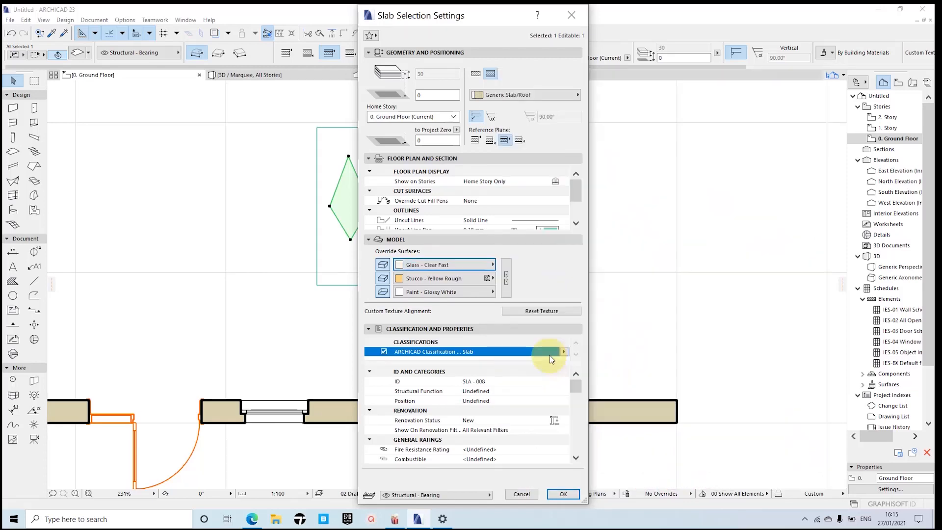
click(506, 278)
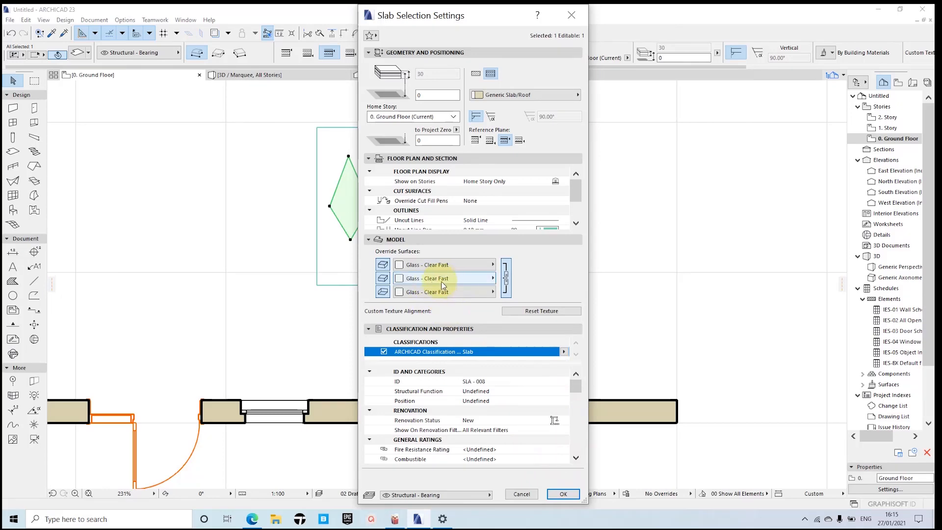
click(563, 494)
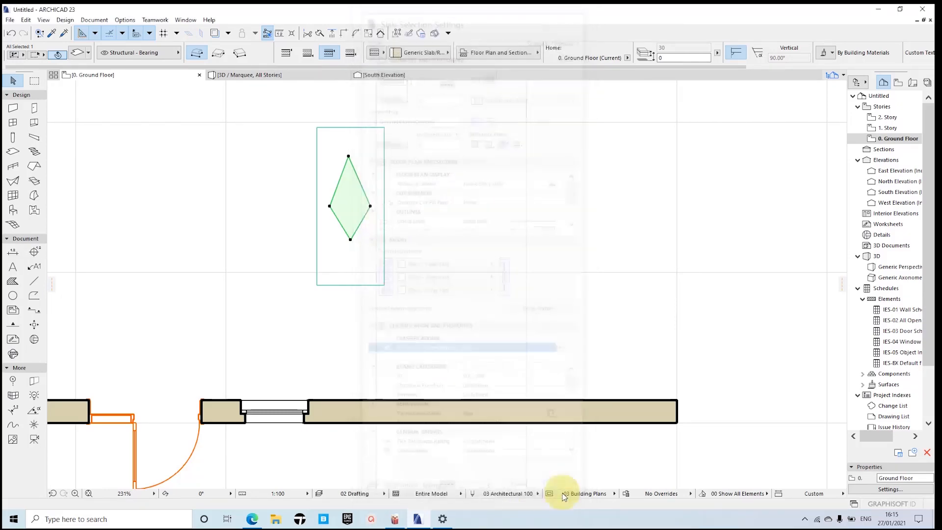
click(438, 218)
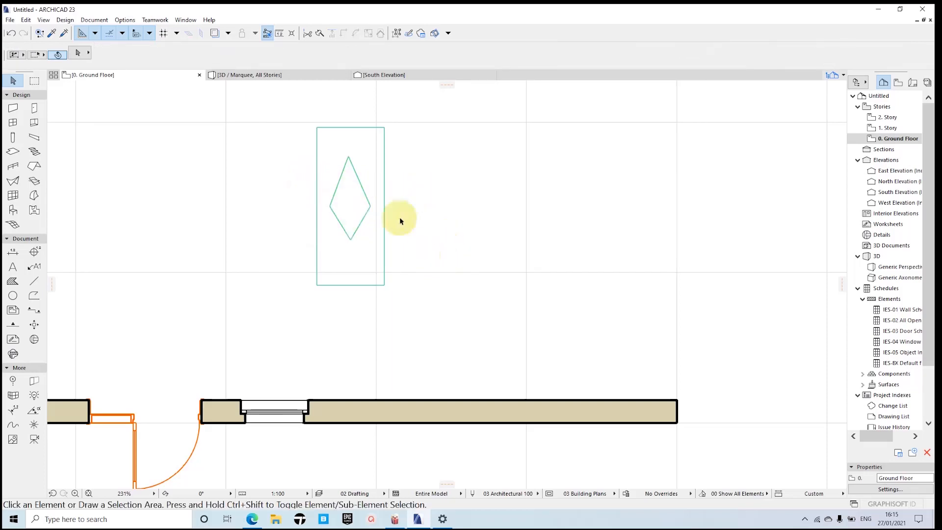
Step: Select both the rectangular and diamond slabs and start saving the selection as a custom door leaf
scroll(399, 211, down, 3)
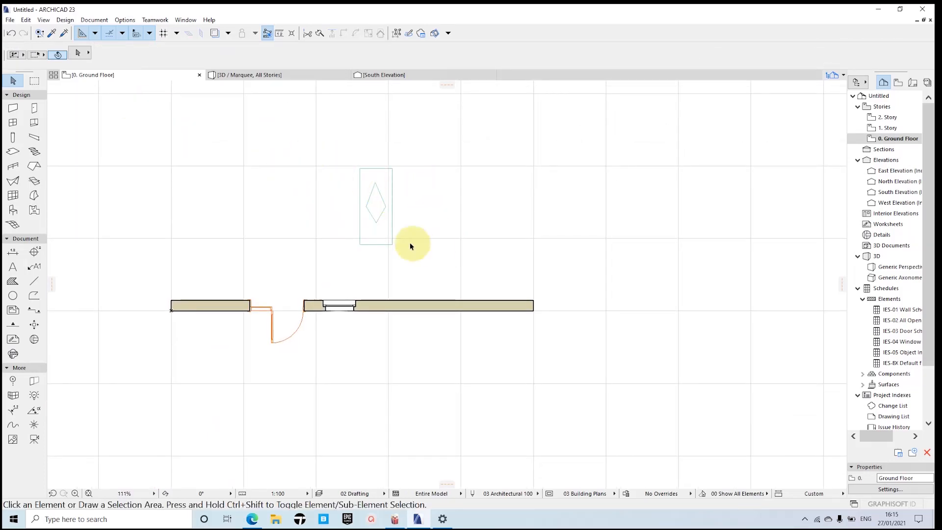
drag(331, 142, 420, 256)
scroll(397, 211, up, 2)
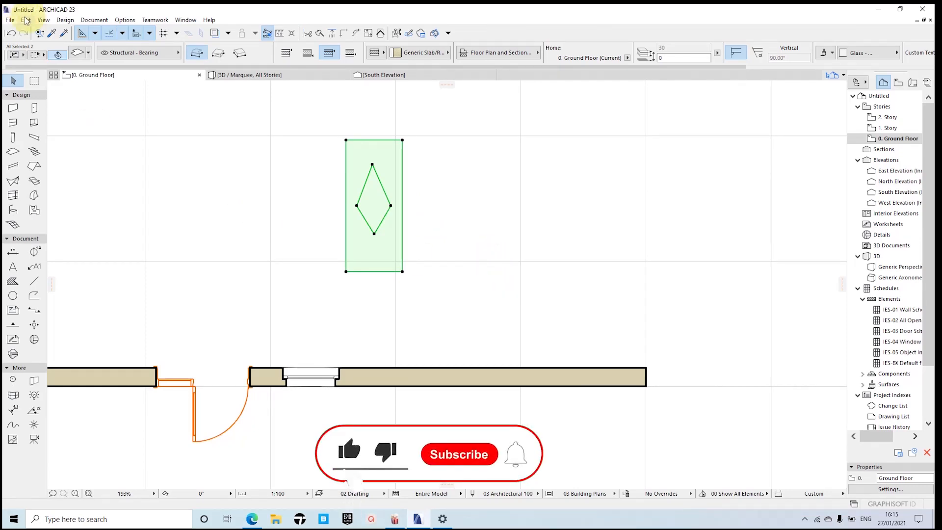
click(9, 20)
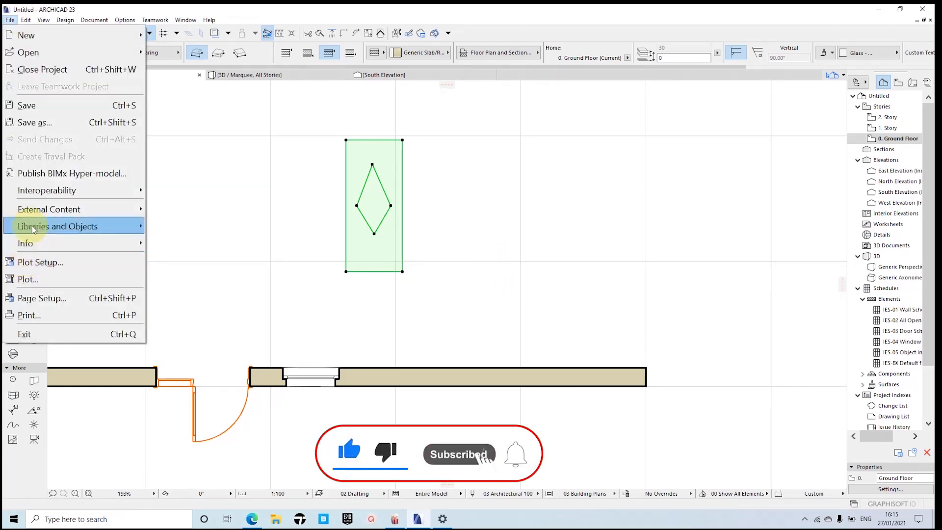
mouse_move(33, 229)
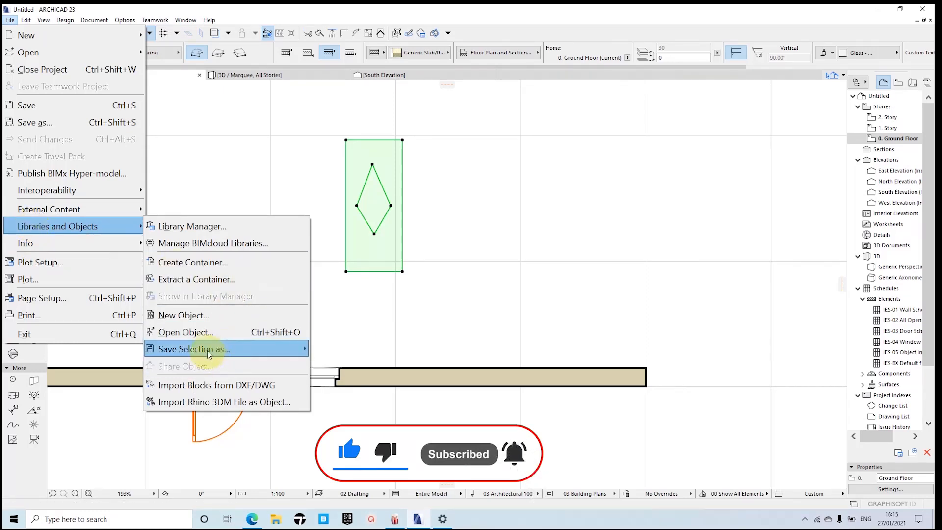
mouse_move(207, 349)
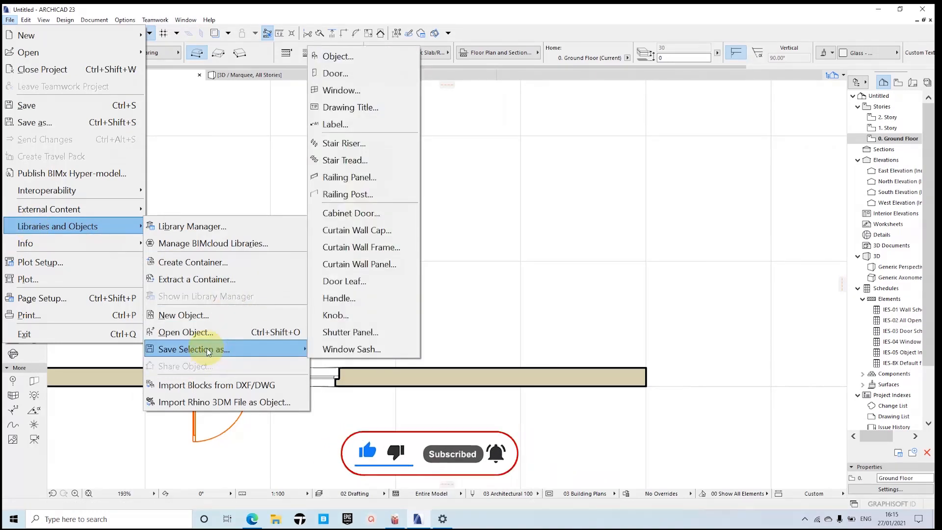
click(354, 280)
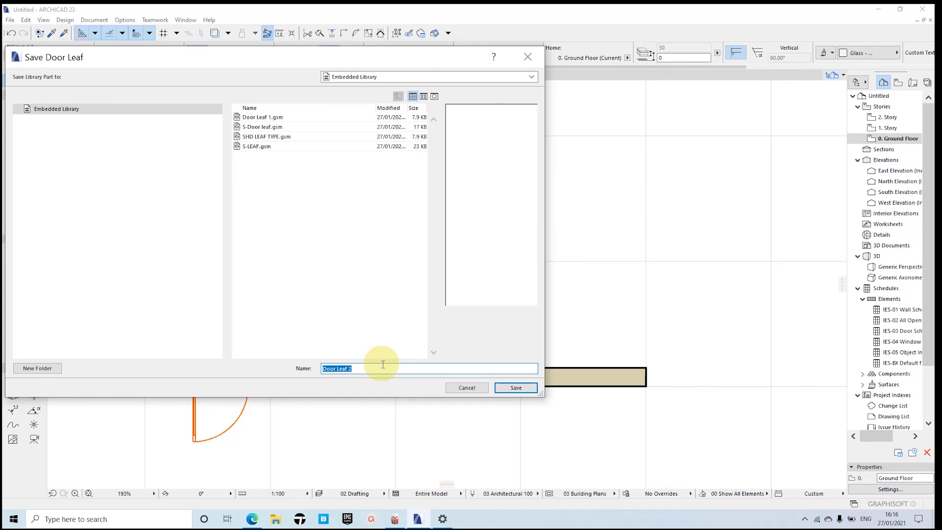
Step: Name the custom door leaf HDS, save it to the Embedded Library, and clear the slab selection
key(Caps_Lock)
text(S)
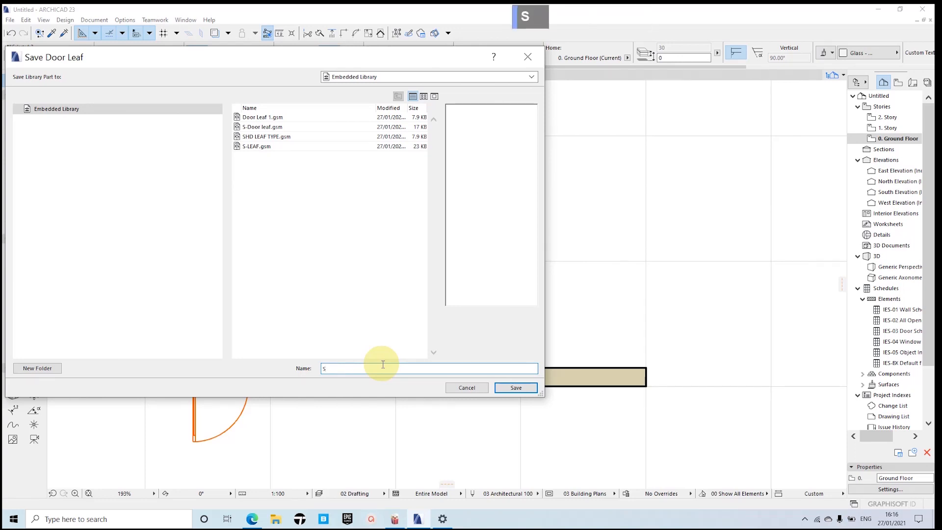
text(HD)
key(BackSpace)
key(BackSpace)
key(BackSpace)
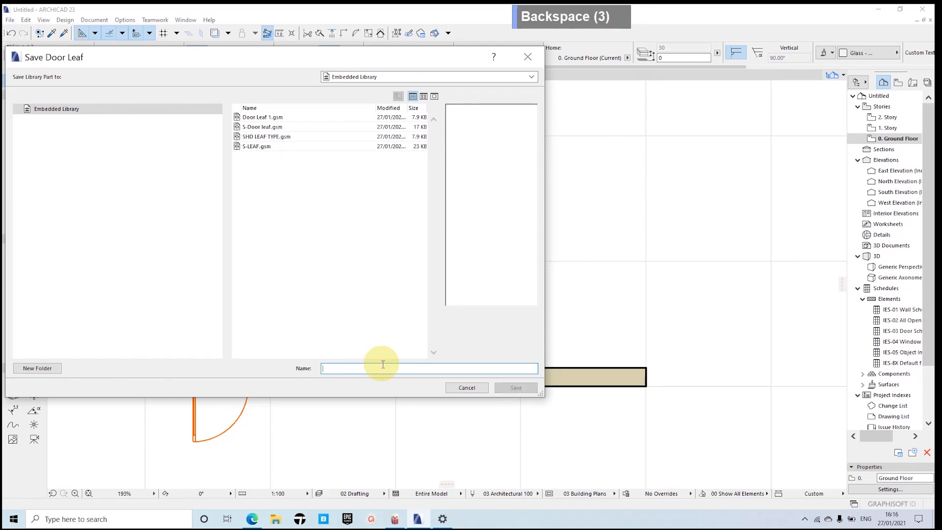
text(HD)
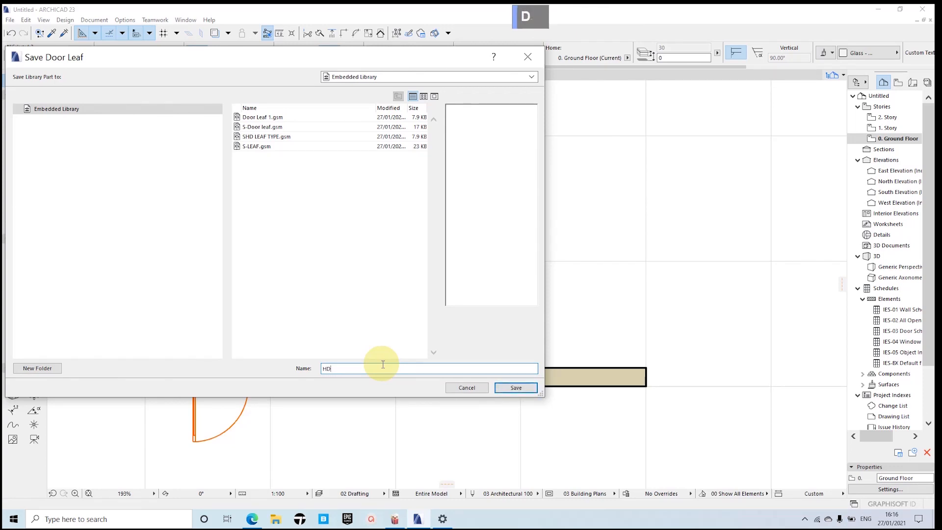
text(S)
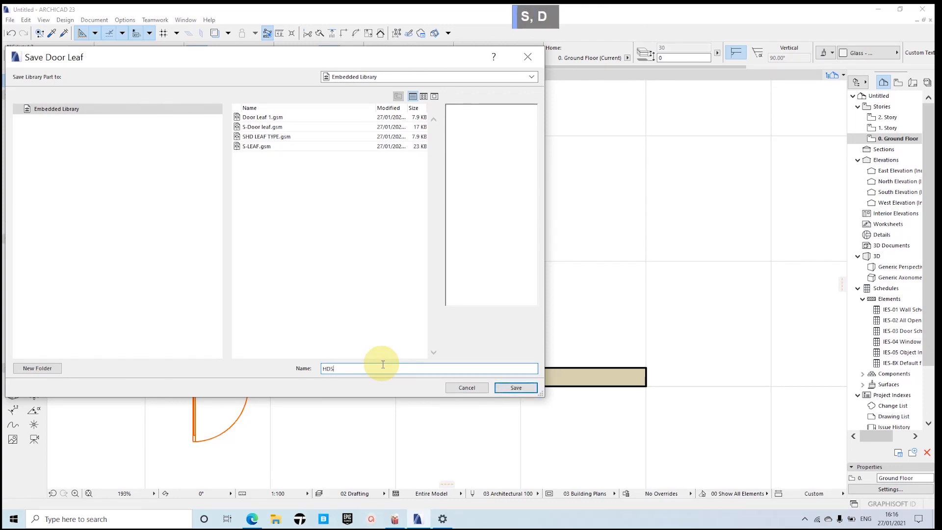
click(516, 388)
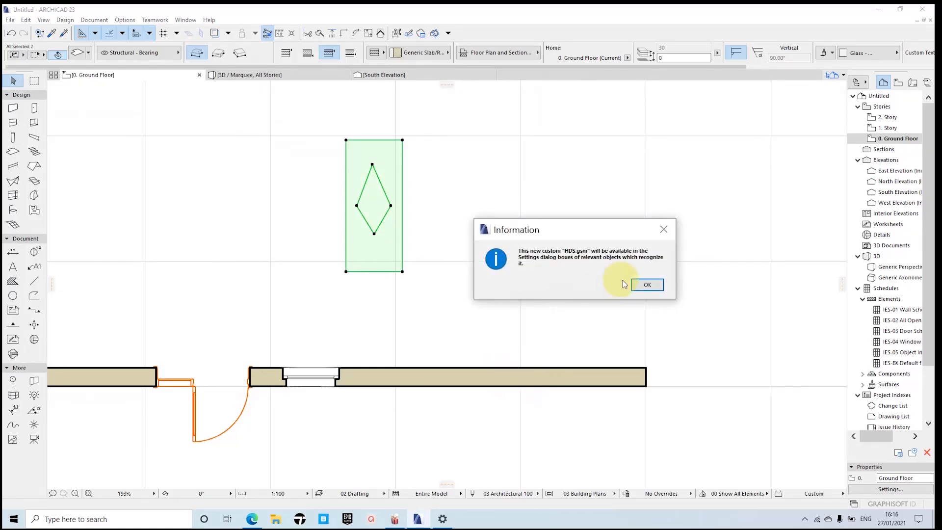
click(647, 286)
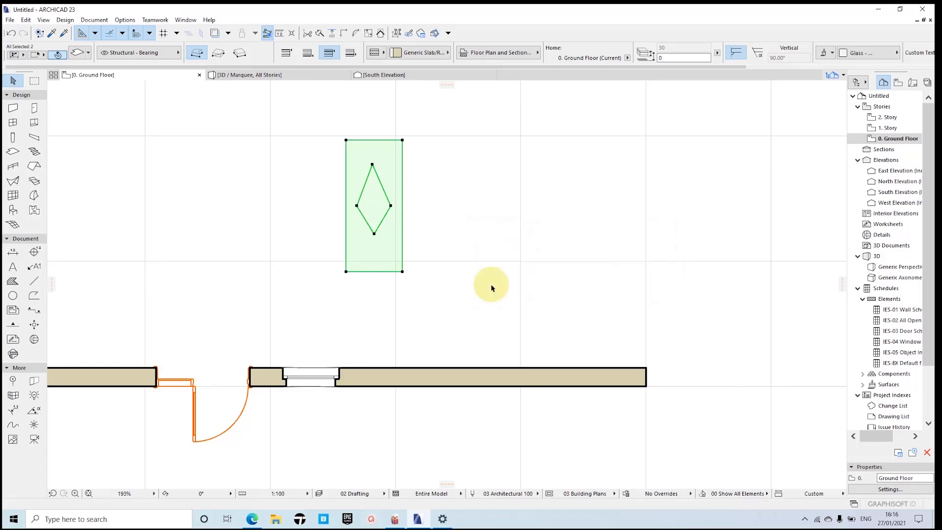
scroll(458, 289, down, 4)
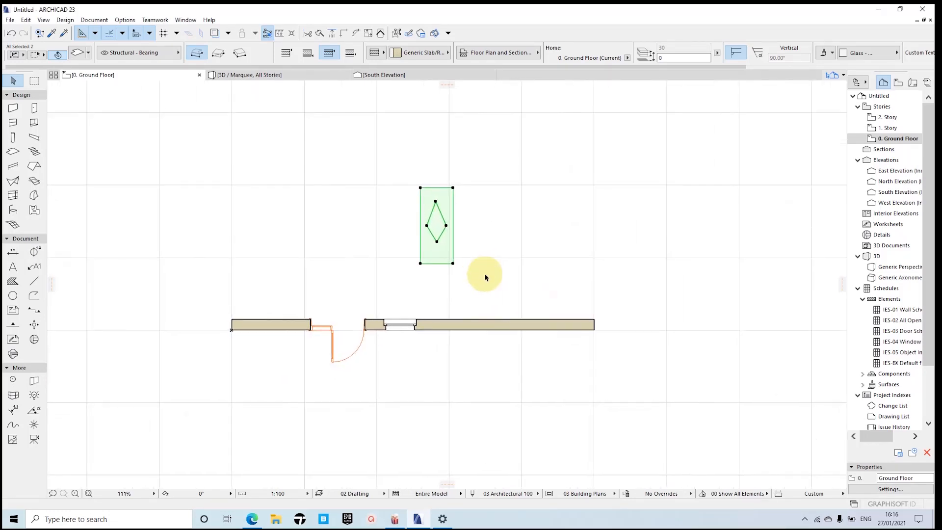
key(Escape)
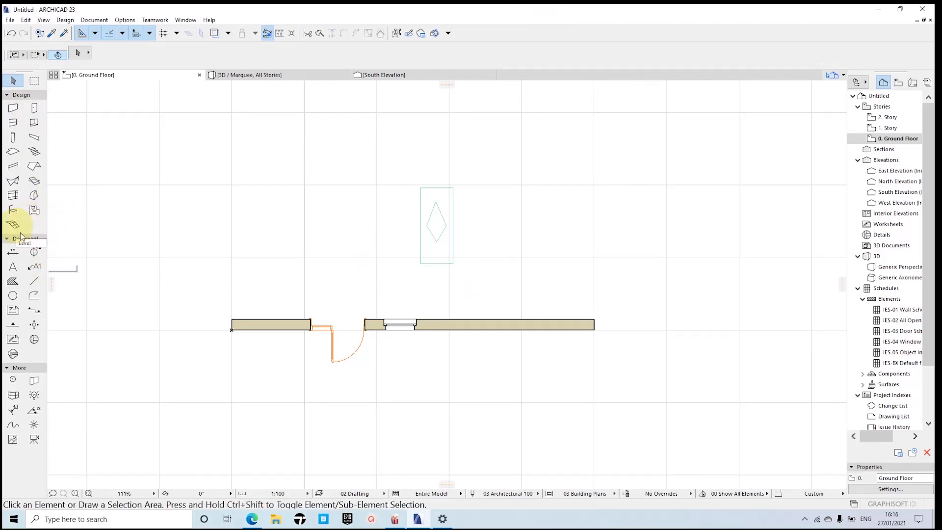
Step: Set the custom door leaf to HDS in the default settings of the hinged Door 23
click(34, 108)
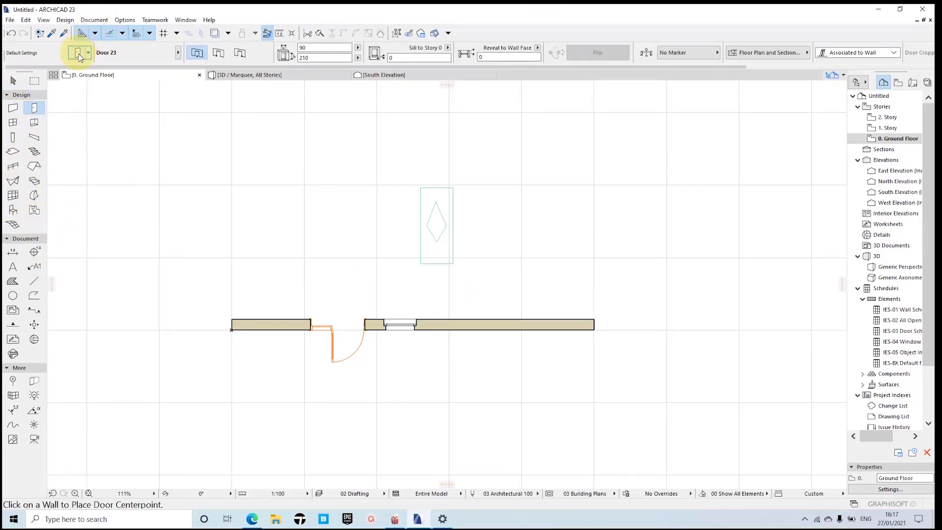
click(77, 53)
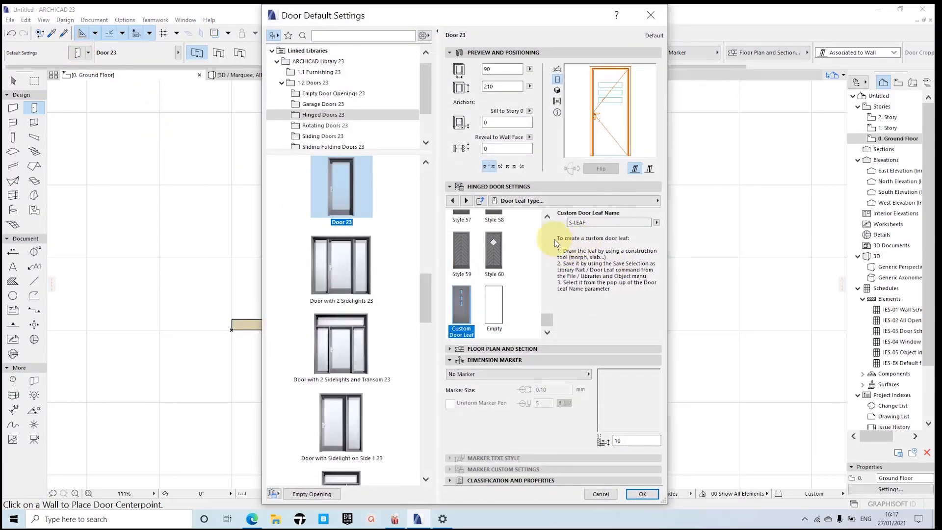
scroll(517, 281, up, 6)
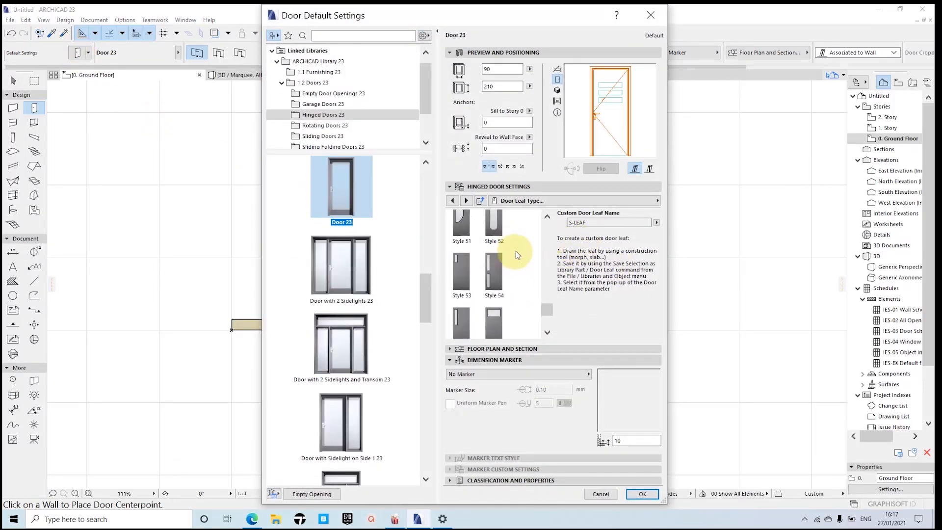
scroll(522, 239, up, 8)
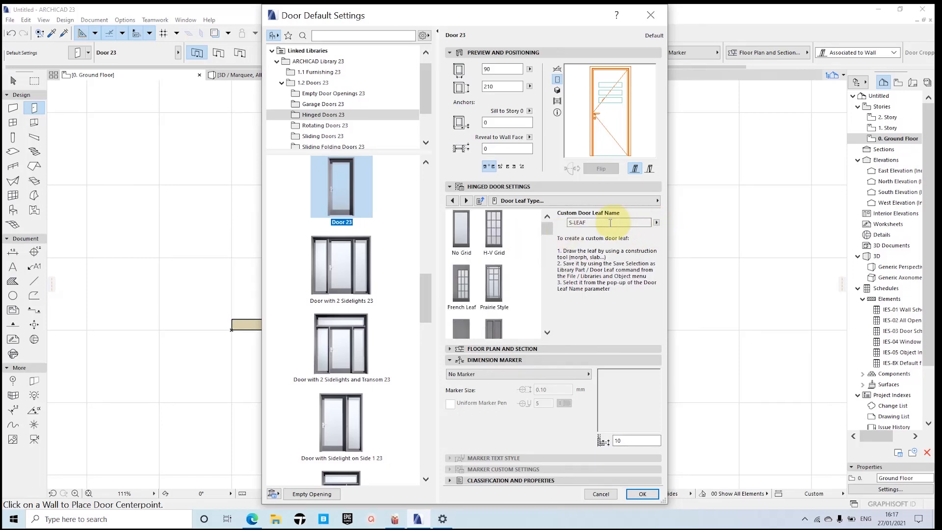
click(593, 203)
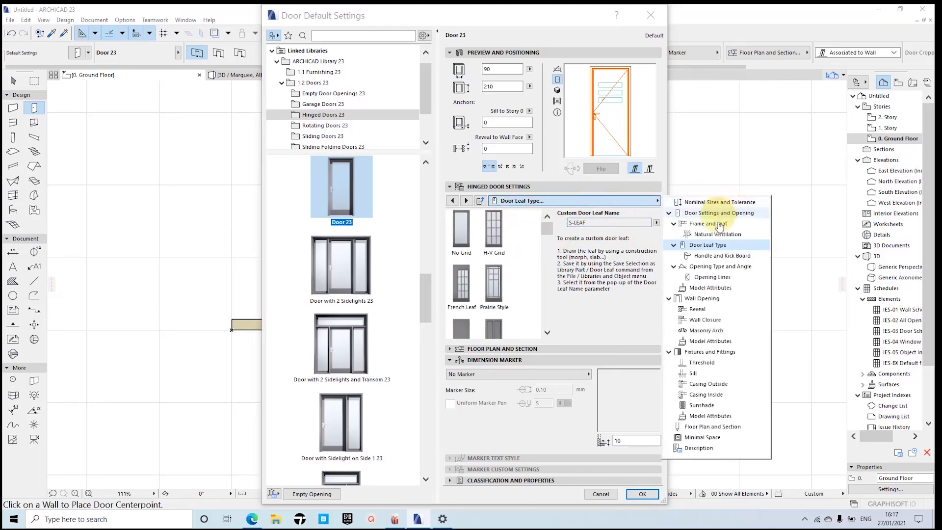
click(711, 246)
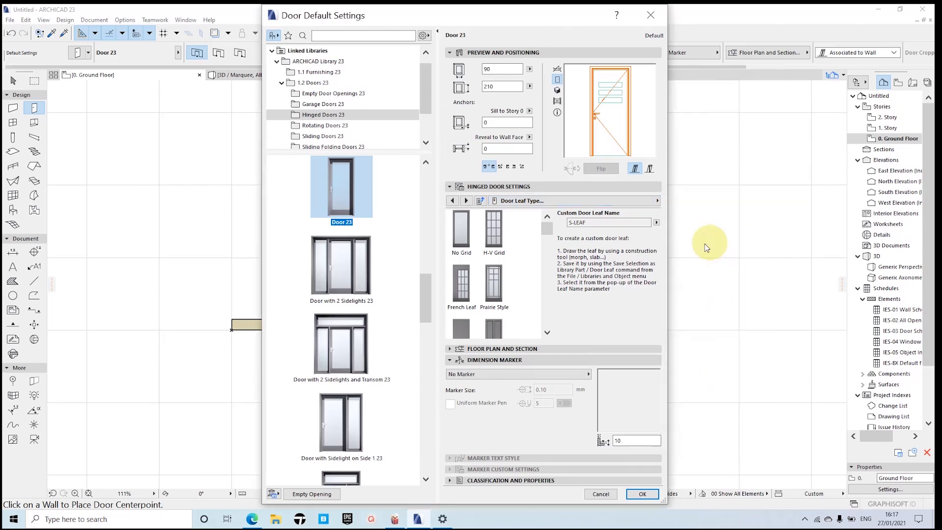
click(657, 223)
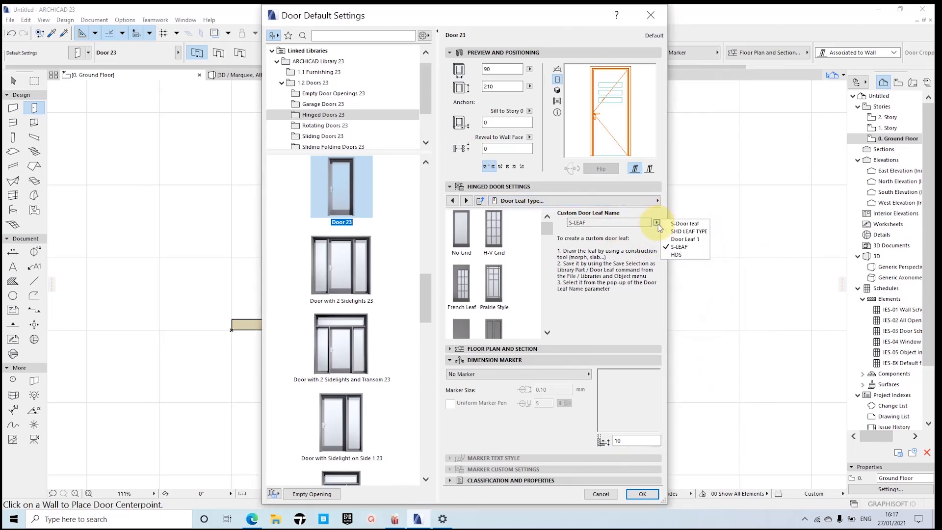
click(680, 255)
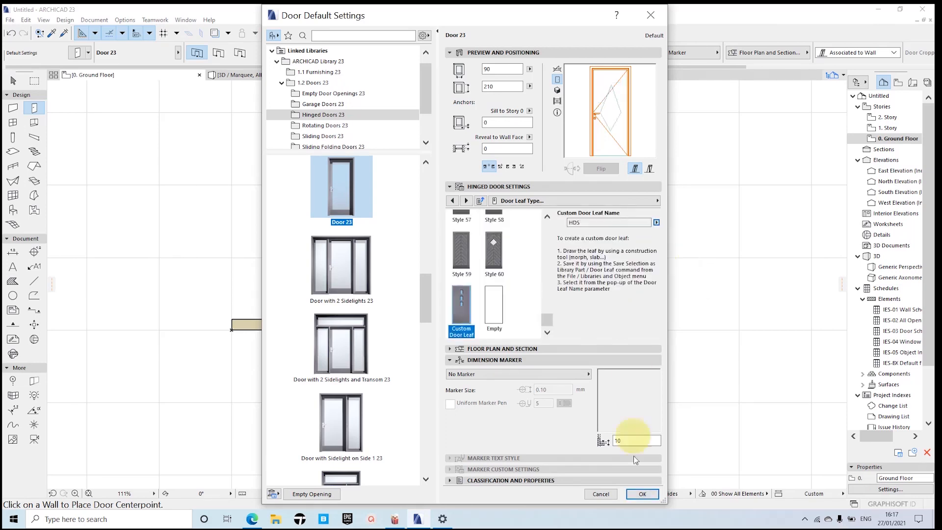
click(641, 494)
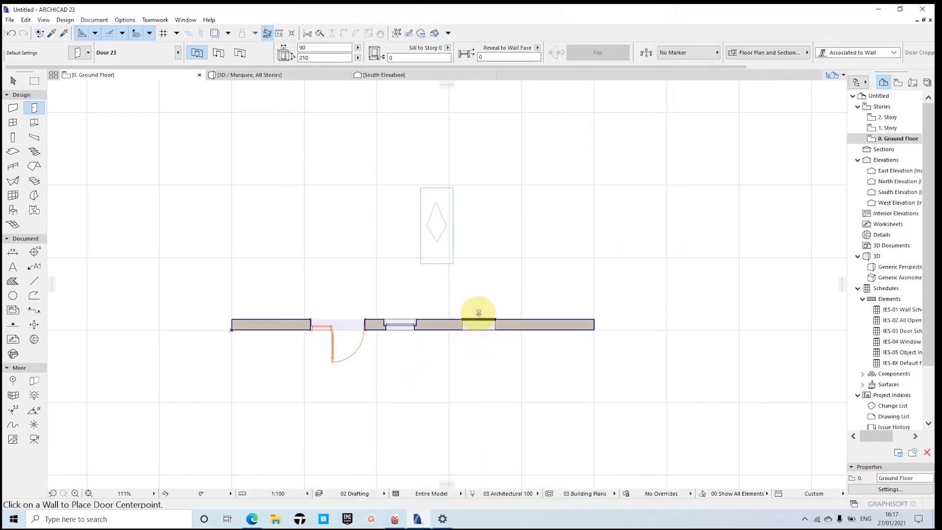
Step: Place the door in the wall segment to the right of the window, opening toward the slabs and hinged on its right side
click(464, 318)
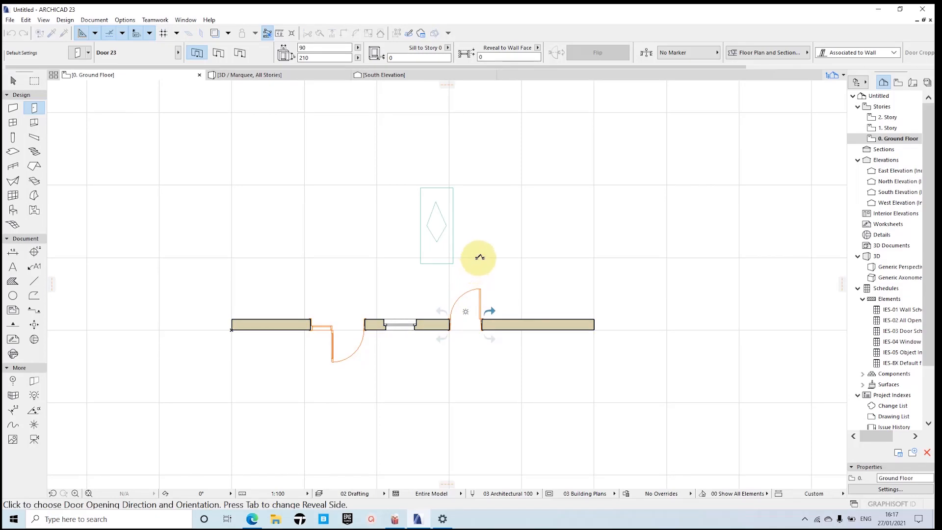
click(480, 257)
scroll(425, 215, up, 1)
scroll(444, 231, down, 2)
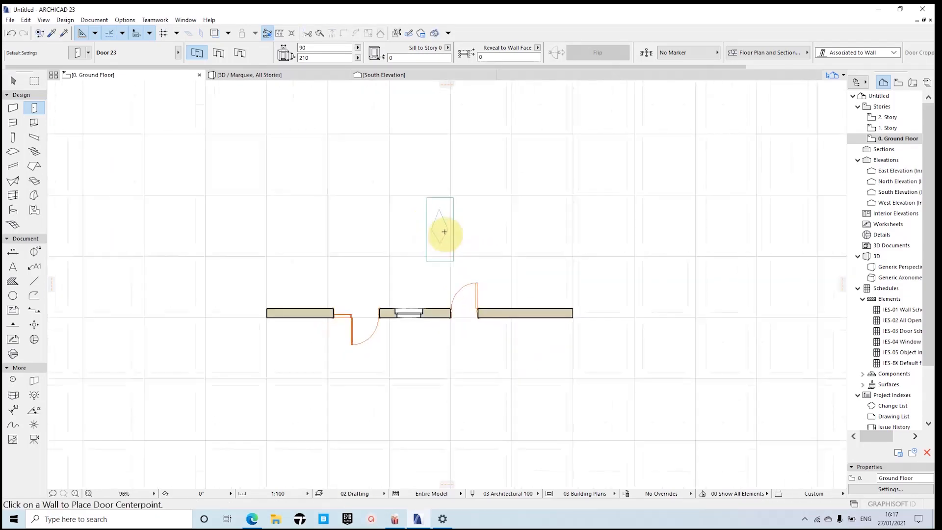
middle_drag(444, 231, 418, 198)
key(Escape)
key(Escape)
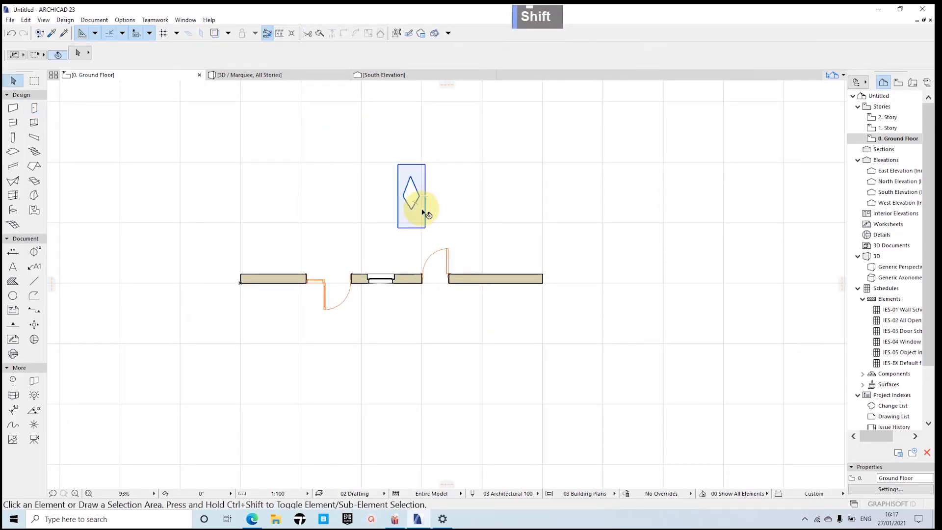
Step: Delete the rectangular slab and the diamond slab above the wall
shift+click(423, 211)
key(BackSpace)
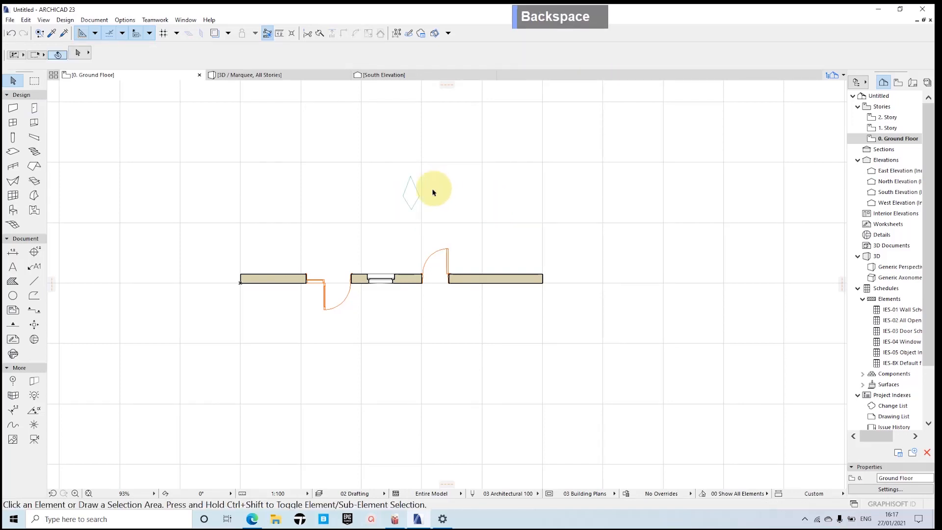
shift+click(410, 194)
key(BackSpace)
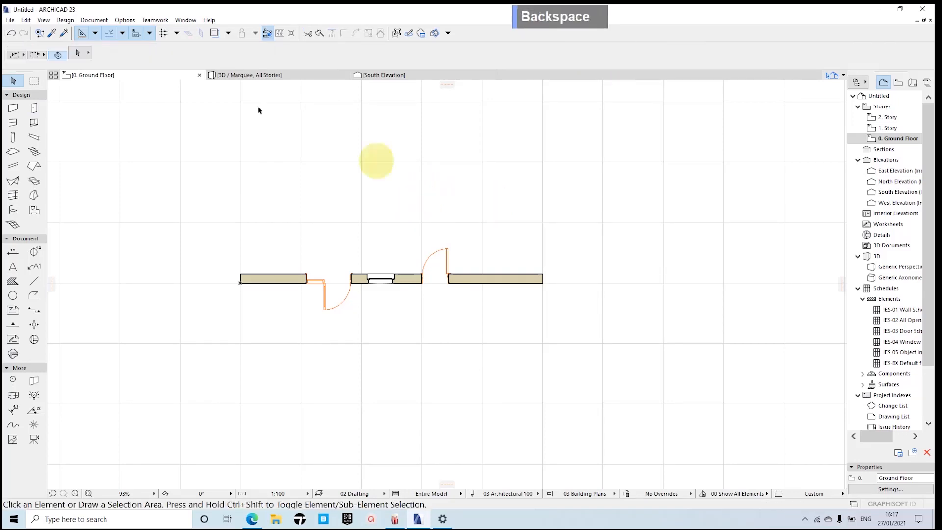
Step: Examine the new door's diamond-glazed leaf in the 3D view from several angles, and return to the ground floor plan
click(264, 75)
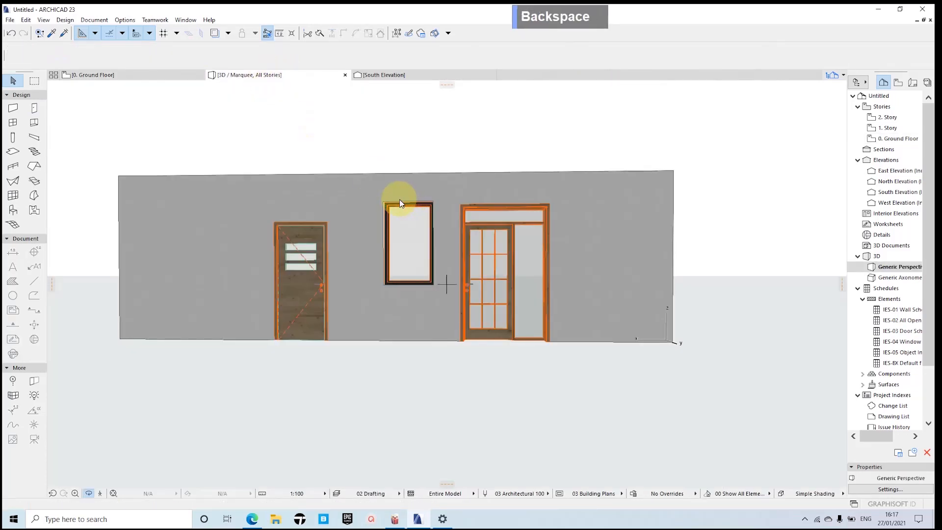
scroll(361, 275, down, 2)
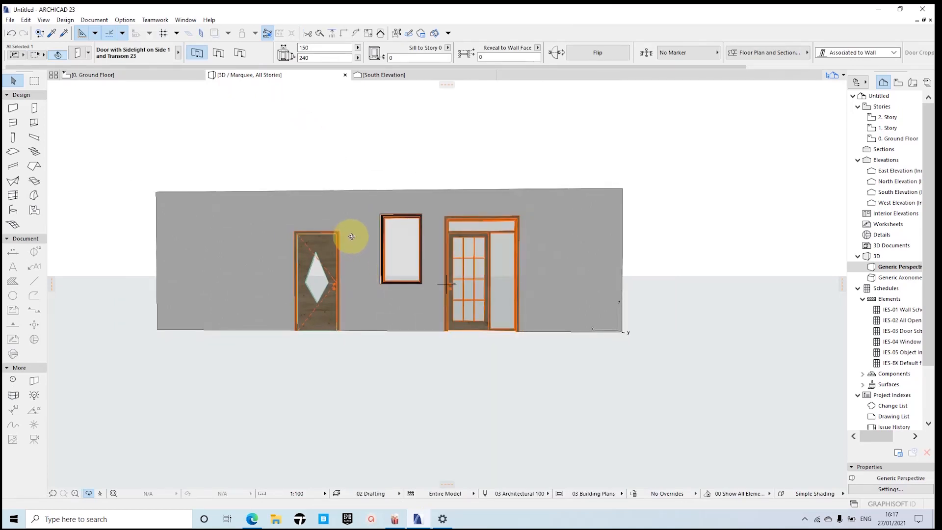
drag(352, 237, 415, 273)
scroll(314, 298, up, 2)
middle_drag(314, 298, 347, 293)
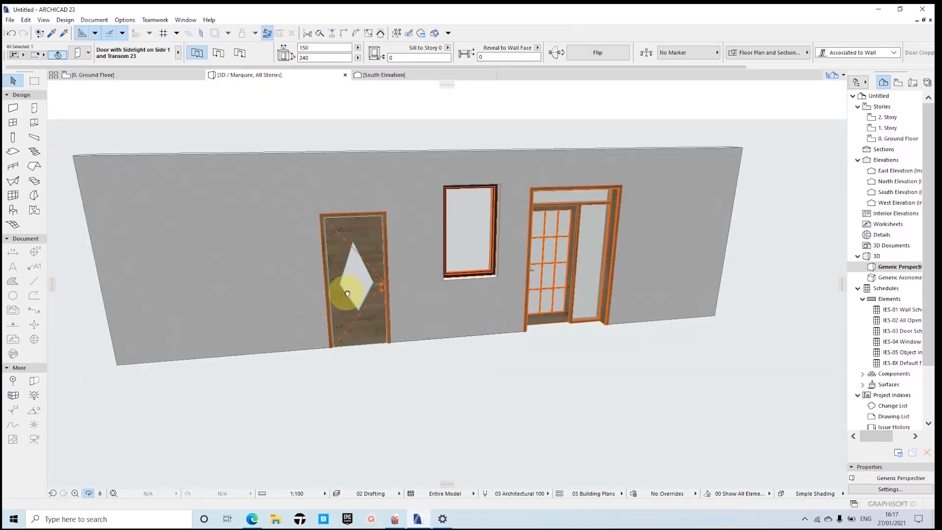
drag(347, 293, 398, 249)
scroll(392, 185, up, 2)
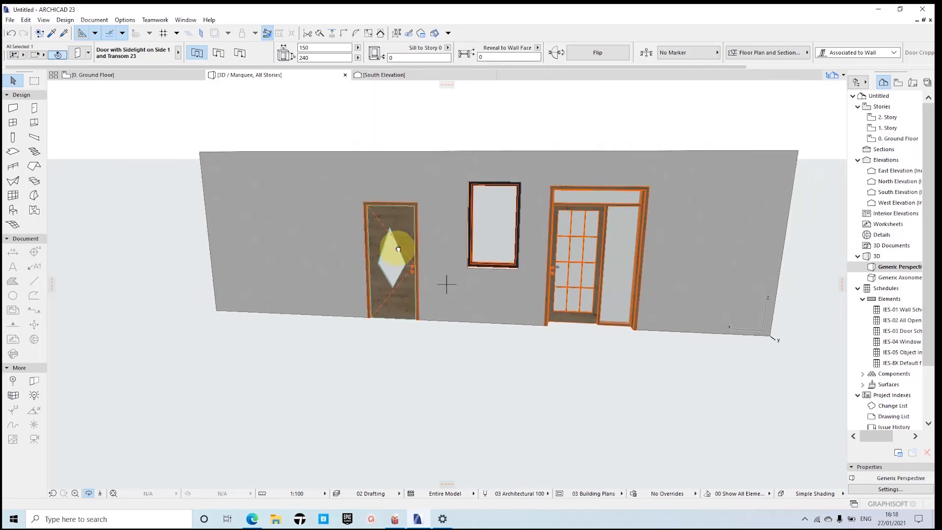
scroll(383, 218, up, 2)
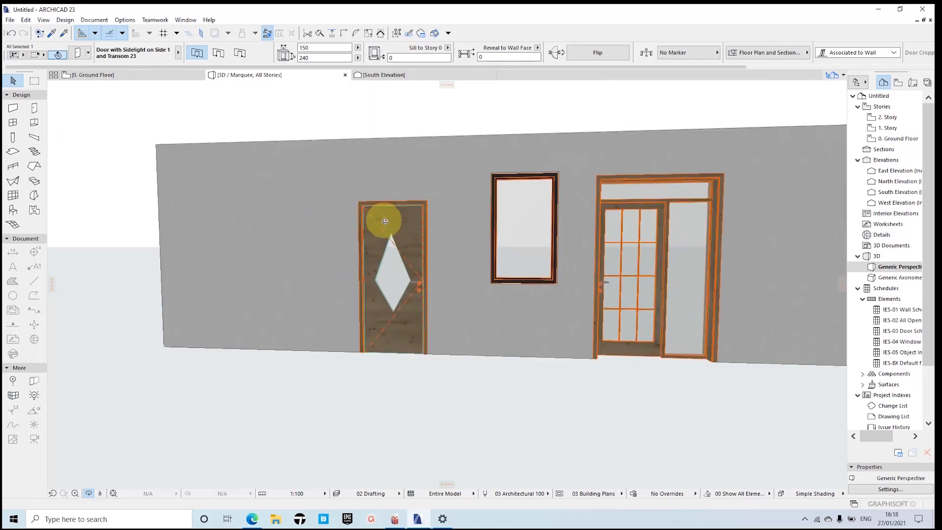
click(94, 76)
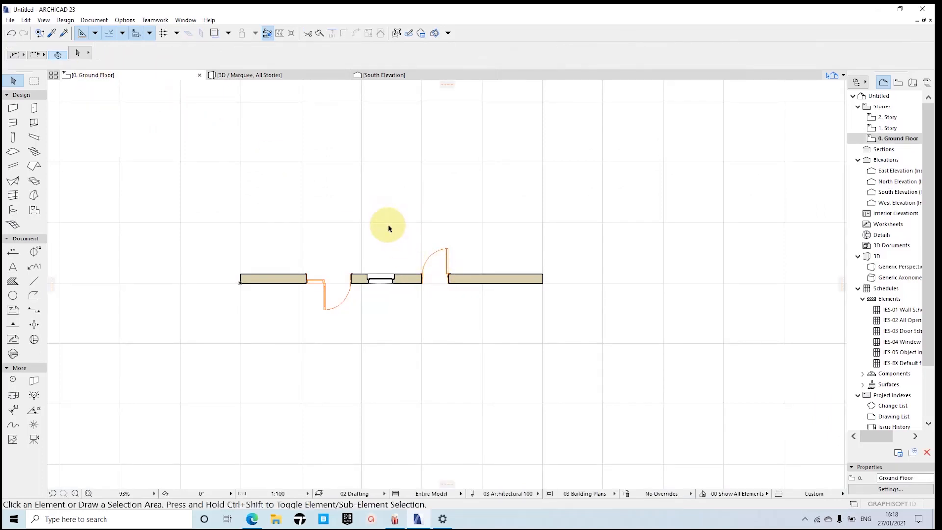